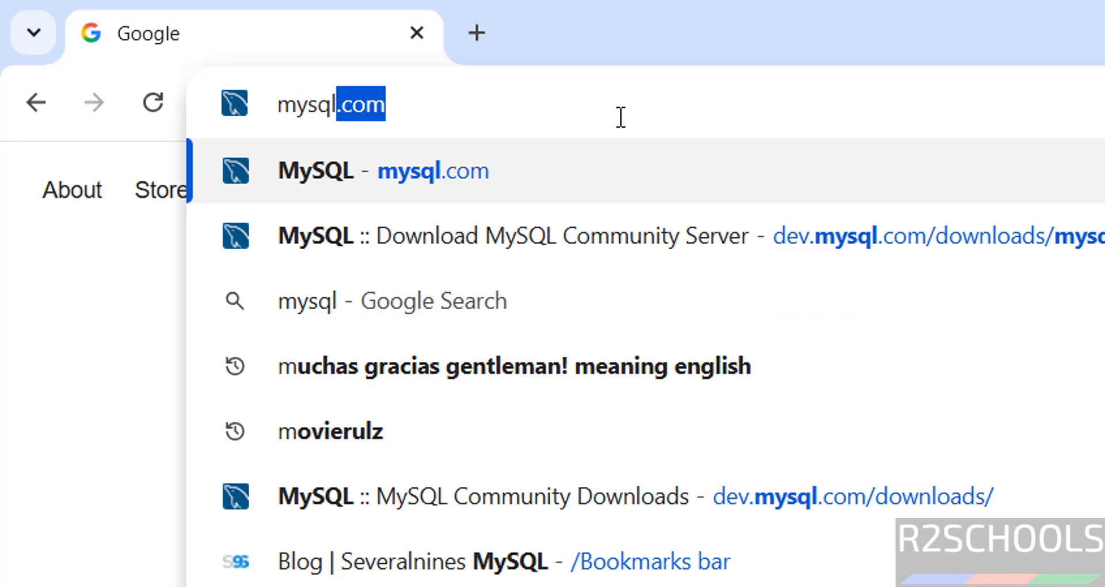
- Open mysql.com and go to the MySQL Community Downloads page
key("Return")
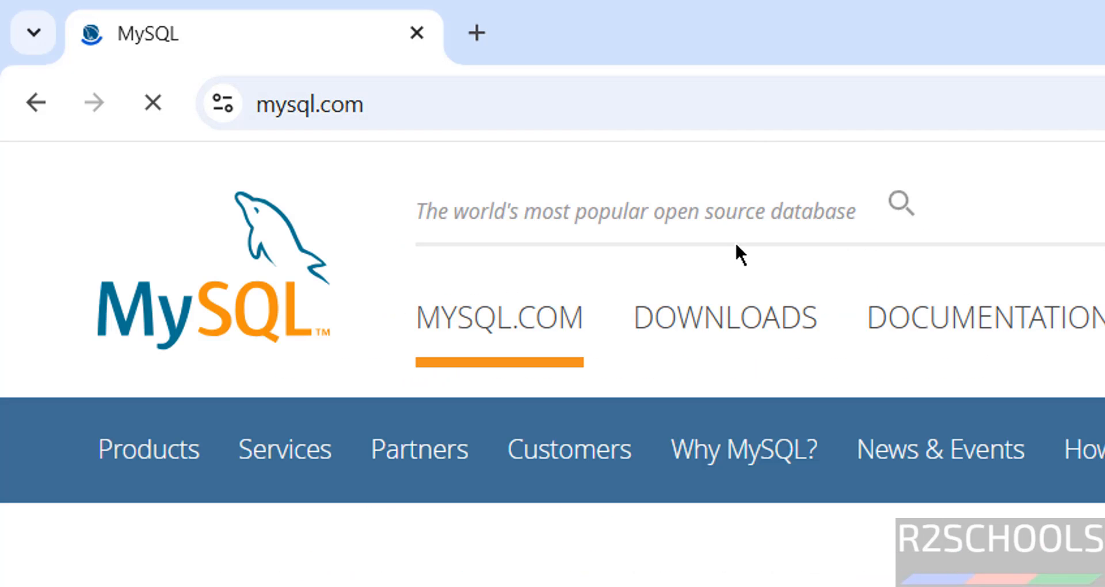
left_click(742, 308)
scroll(653, 560, "down", 5)
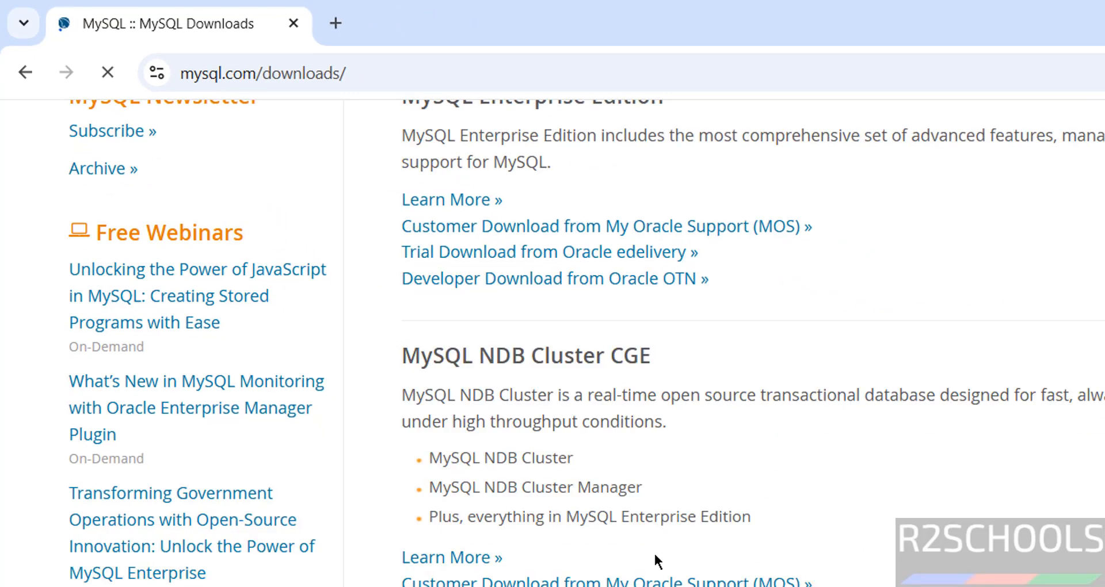
left_click(451, 547)
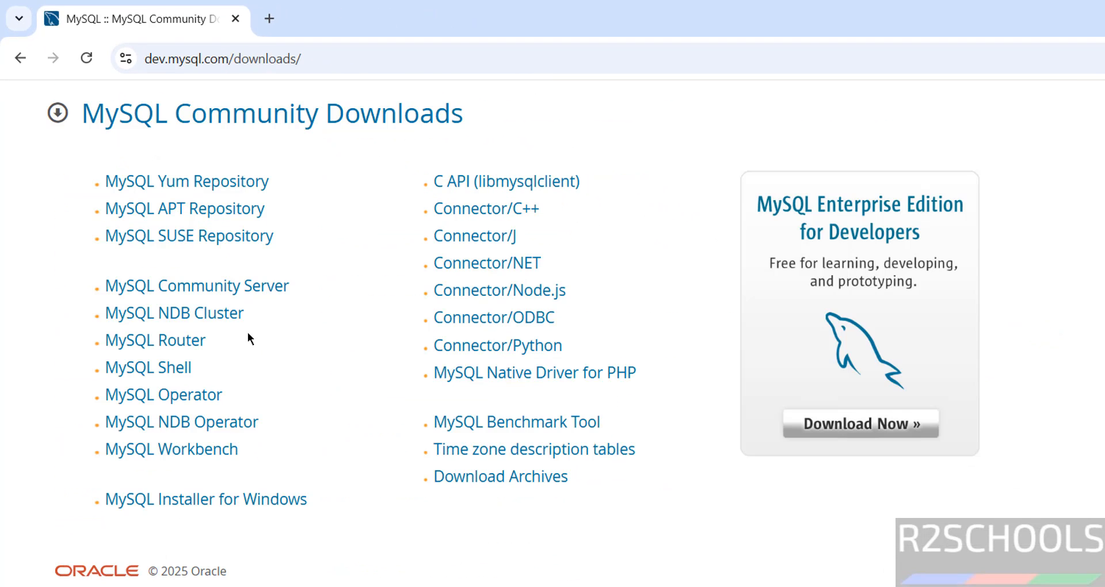
- Examine the versions, operating systems and packages offered for MySQL Installer for Windows, and return to the Community Downloads list
left_click(184, 501)
left_click(224, 446)
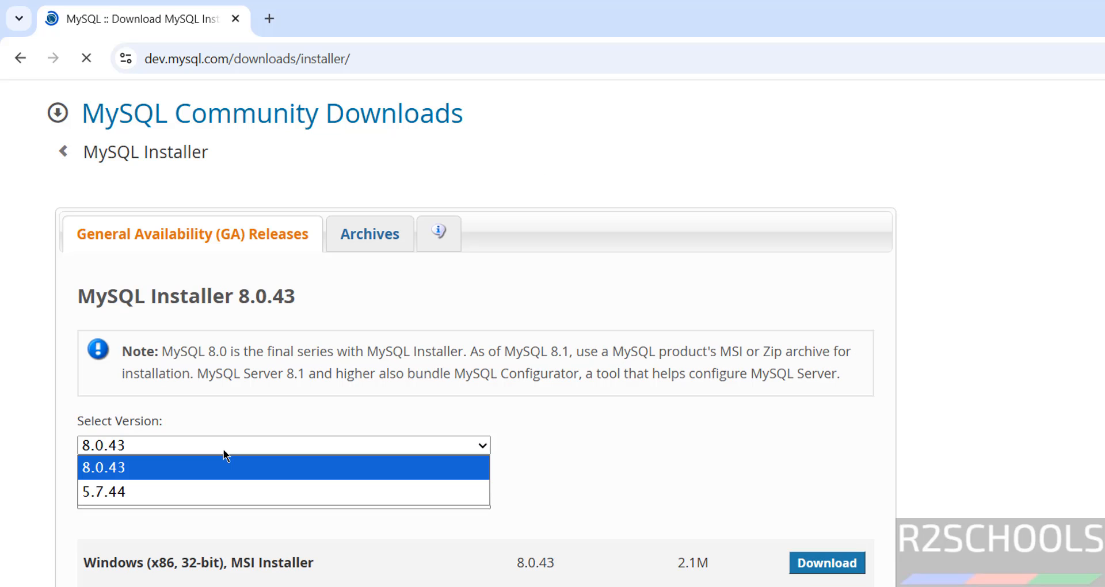
left_click(229, 438)
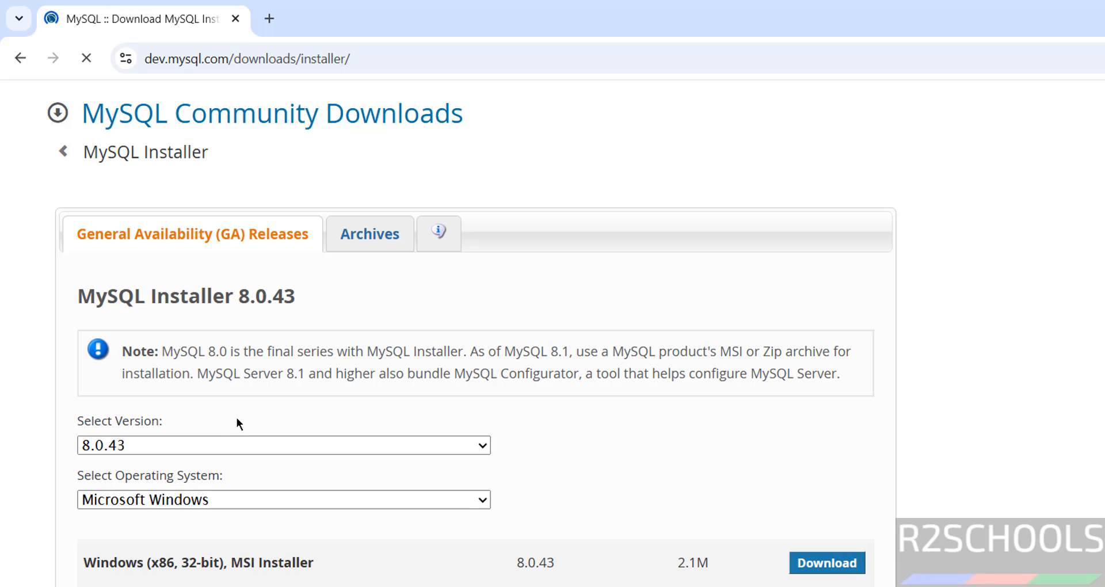
left_click(174, 498)
left_click(174, 499)
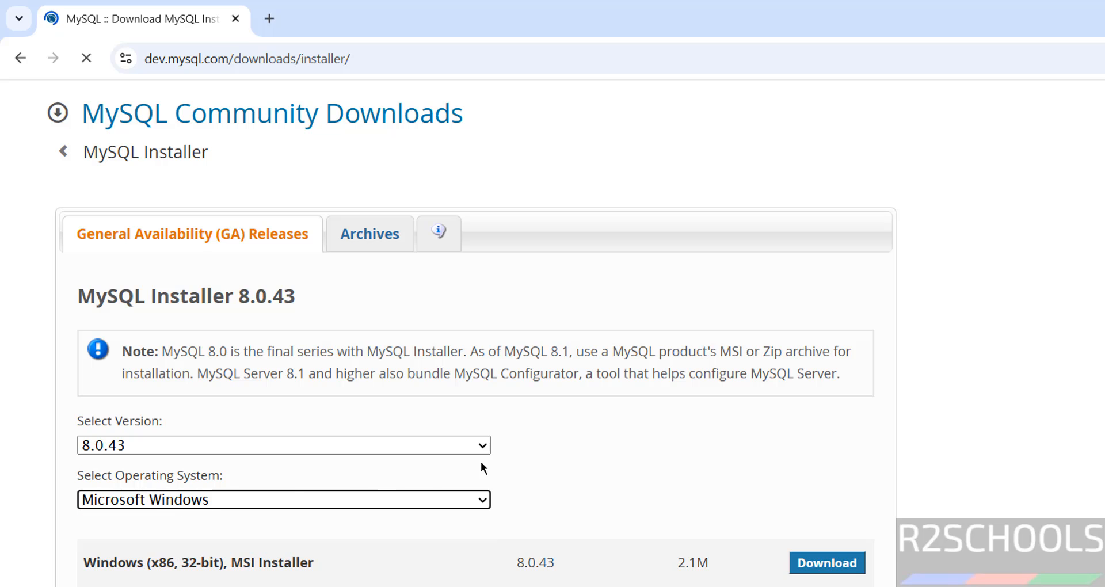
scroll(583, 460, "down", 2)
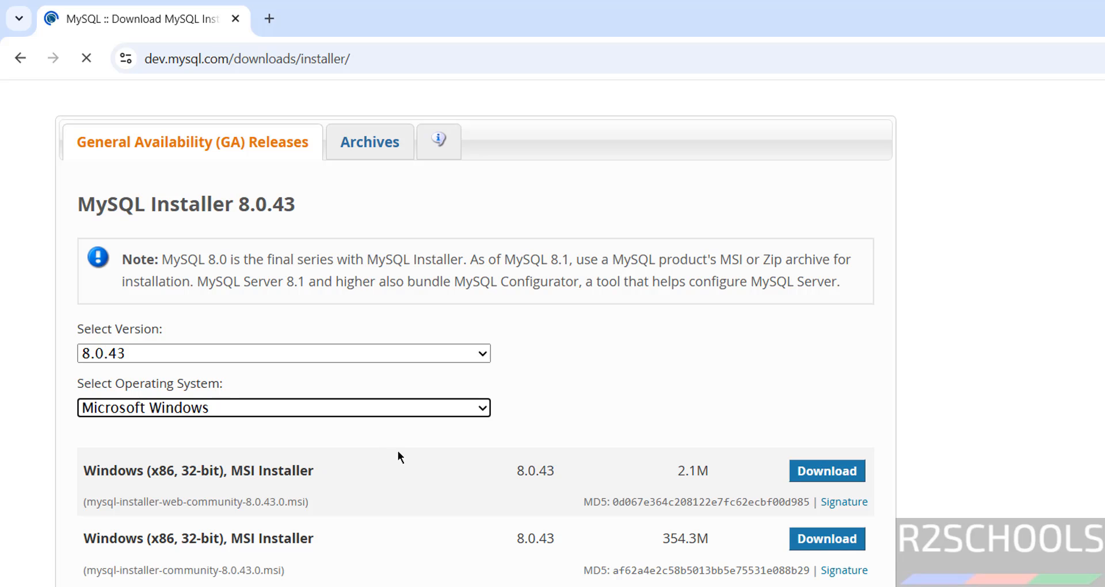
left_click(21, 56)
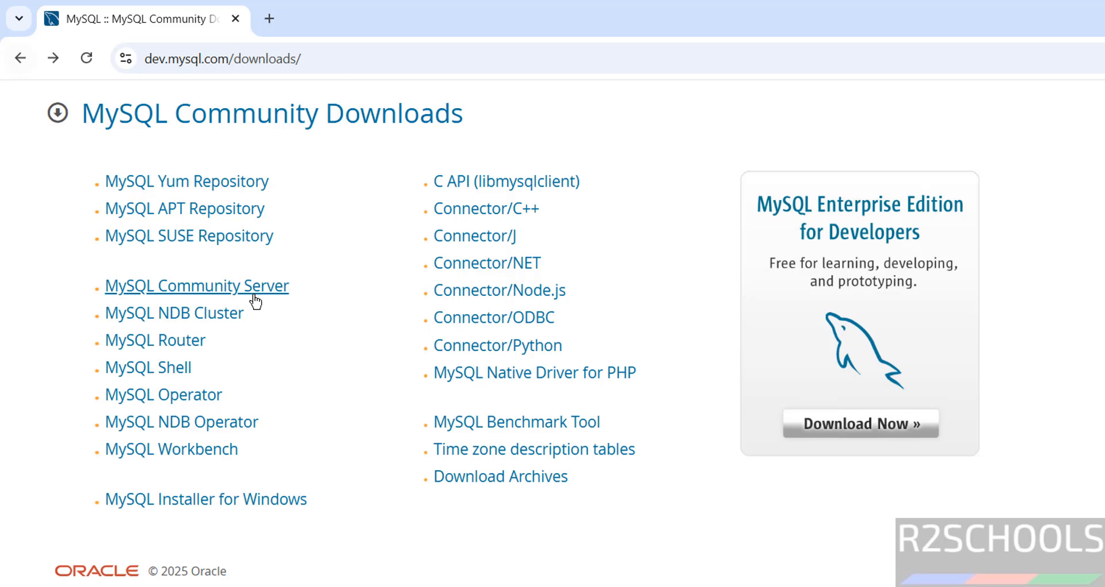
- In the MySQL Community Server downloads, choose version 8.0.43 for Microsoft Windows and go to the recommended MySQL Installer download page
left_click(252, 291)
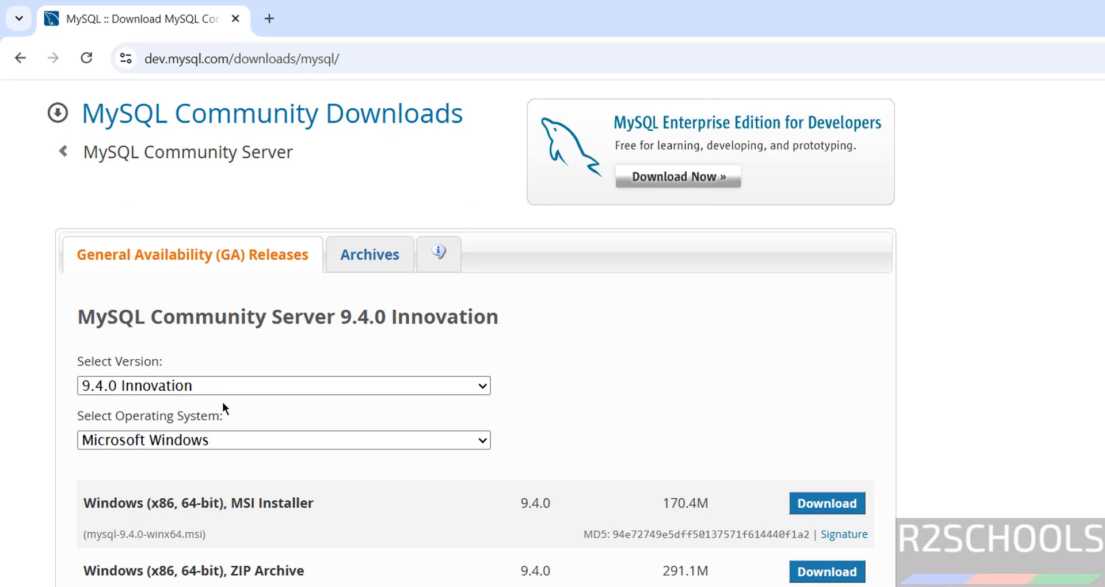
left_click(218, 386)
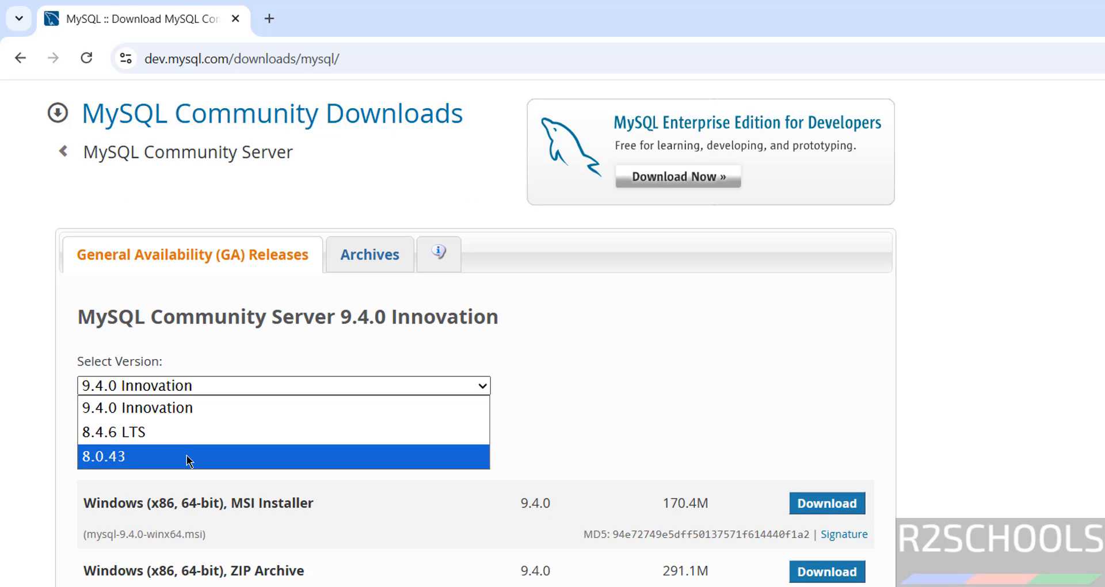
left_click(189, 457)
left_click(219, 444)
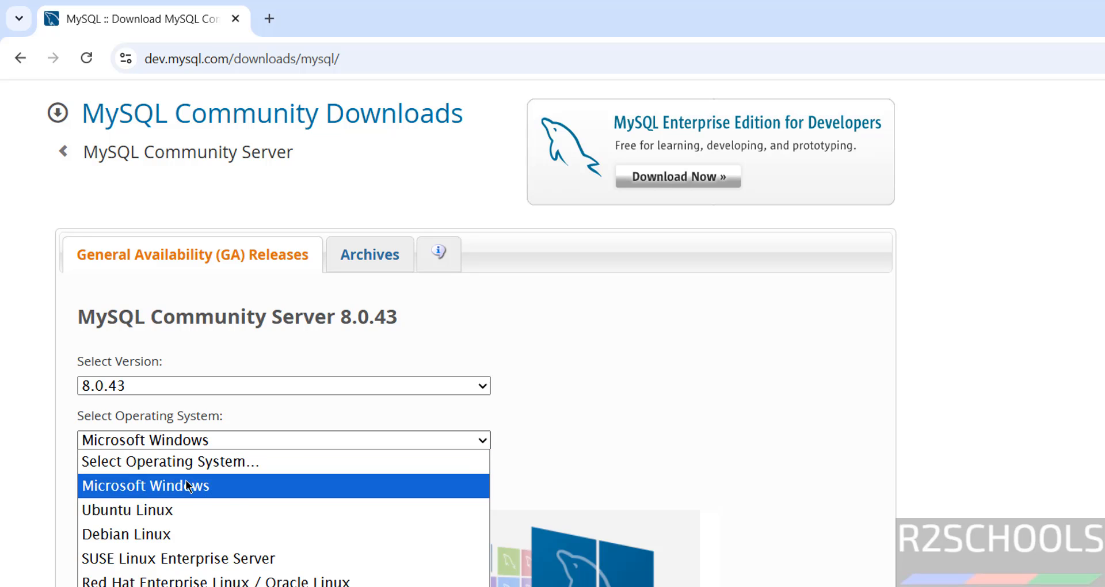
left_click(186, 485)
scroll(586, 398, "down", 3)
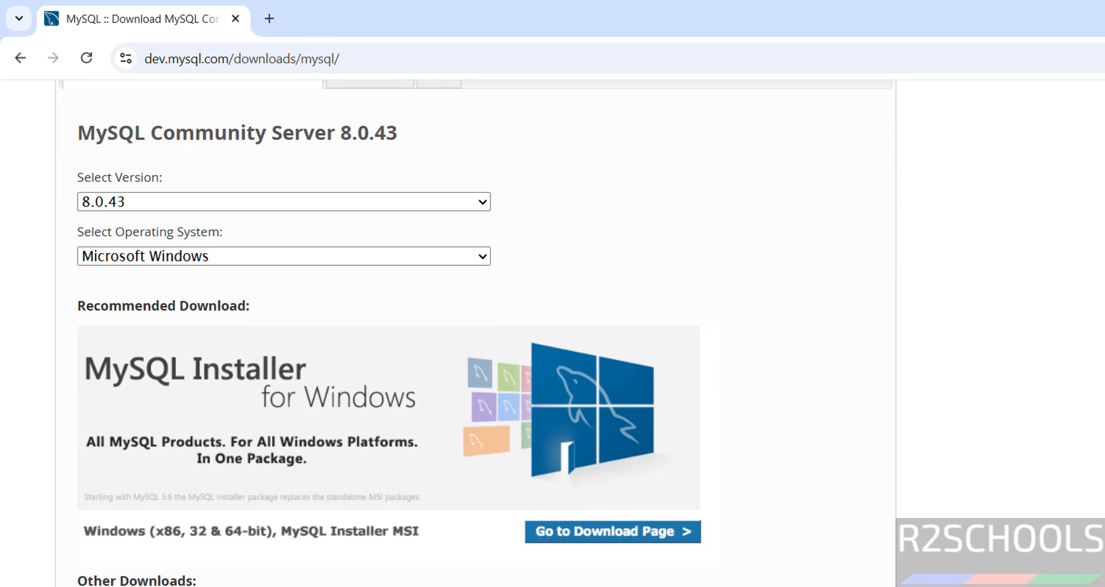
scroll(585, 398, "down", 2)
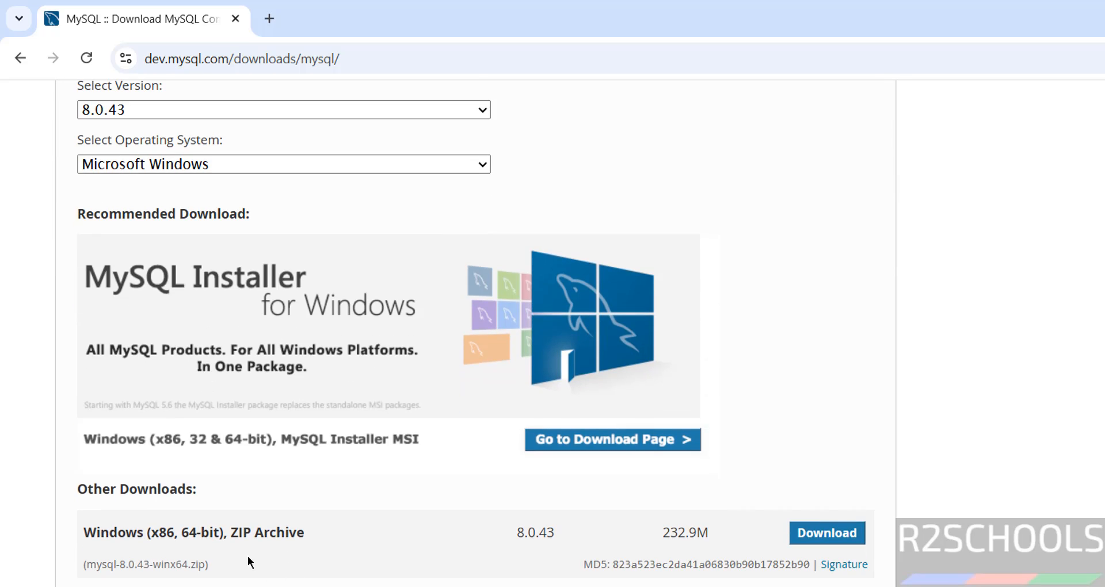
left_click(267, 434)
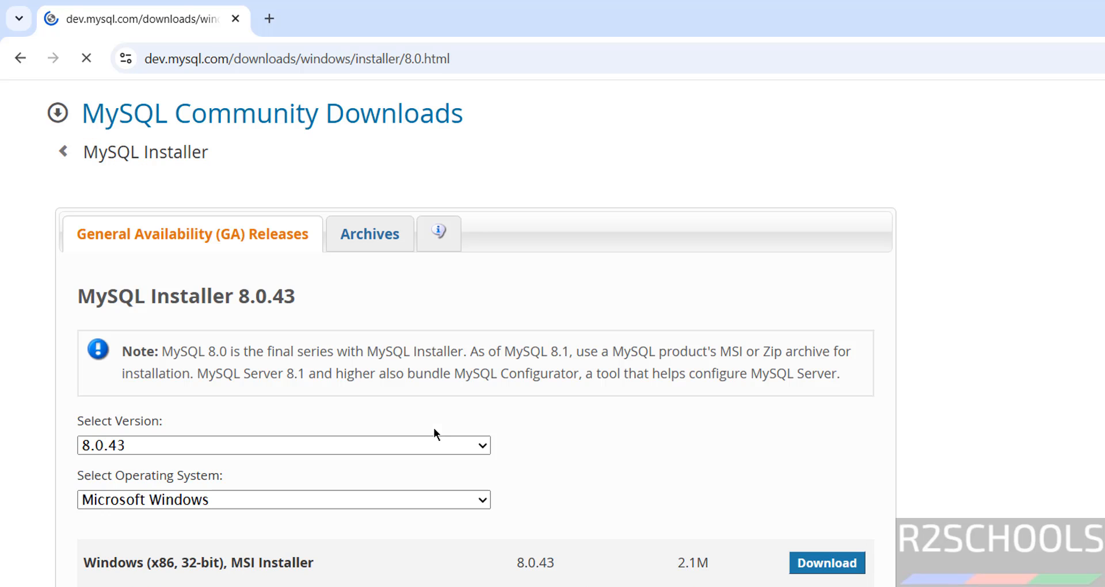
- Download the full 354.3M mysql-installer-community-8.0.43.0.msi without an Oracle account, and open the browser's download history
left_click(247, 446)
left_click(246, 446)
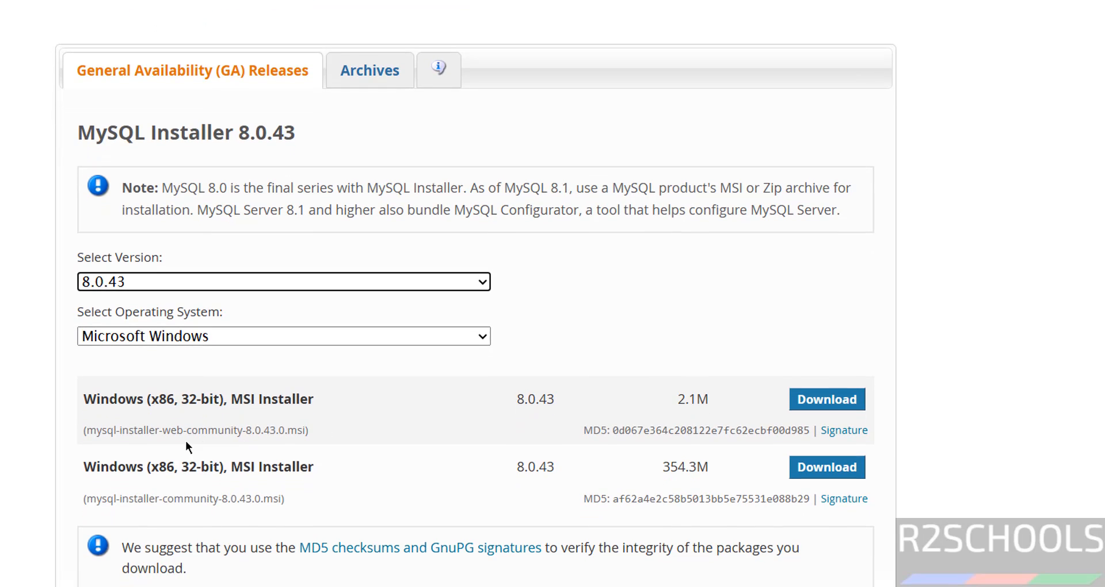
left_click_drag(101, 468, 244, 484)
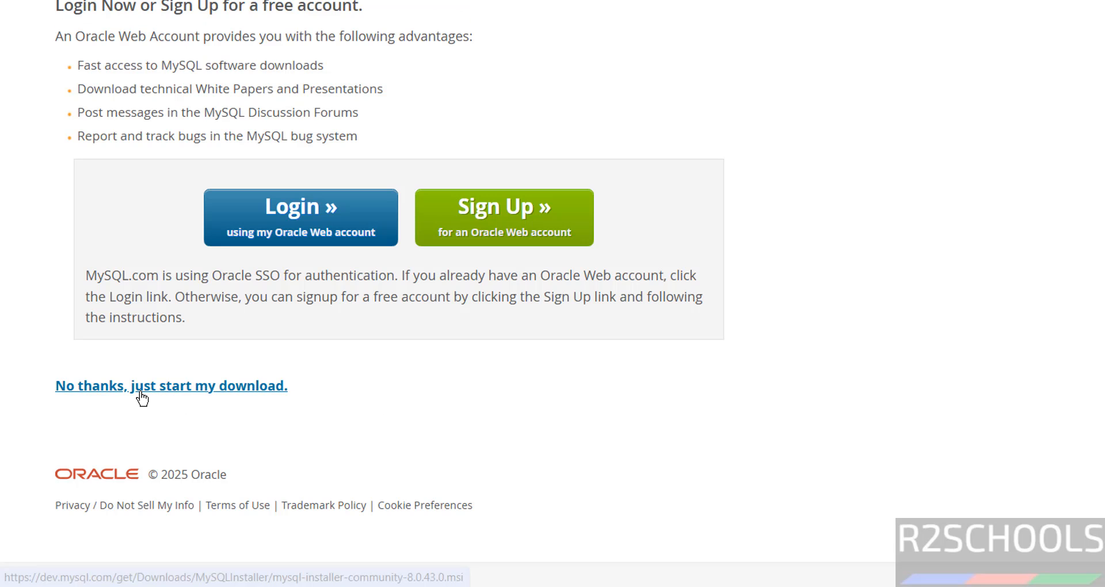
left_click(140, 393)
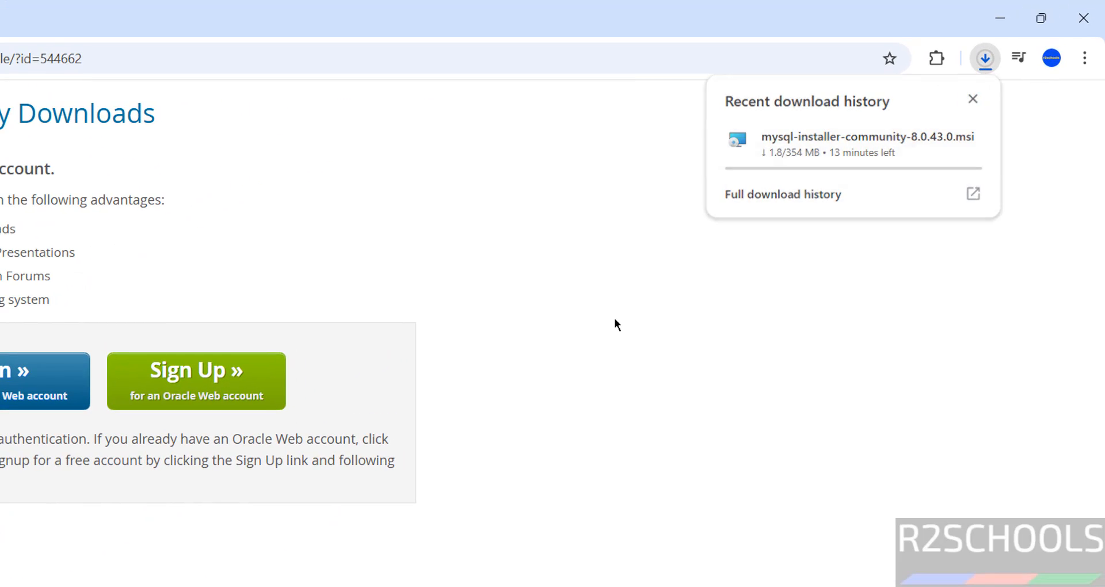
key("ctrl+j")
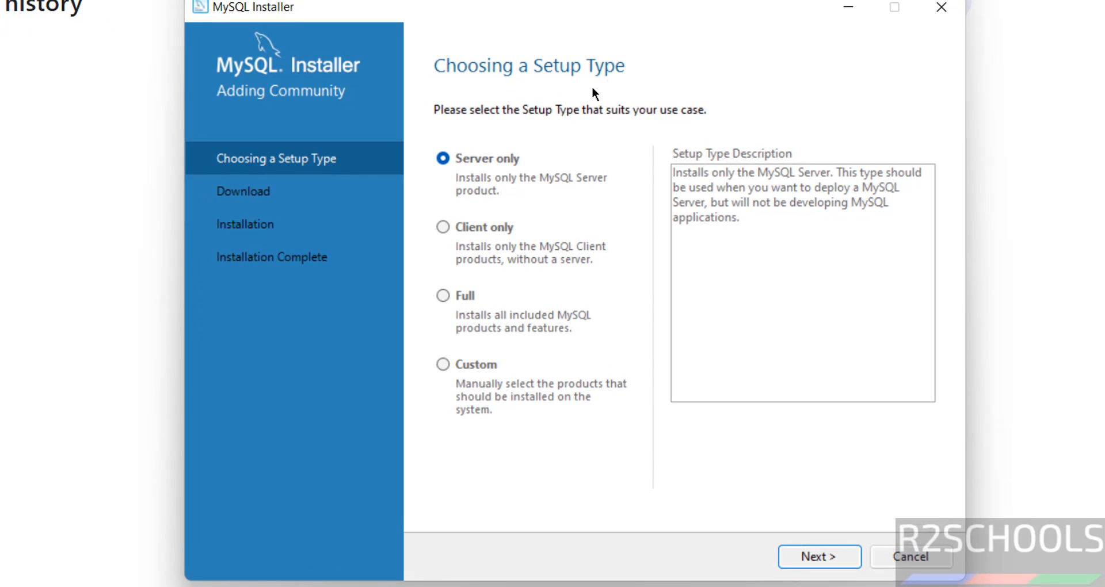
- Compare the installer's setup types, choose Full and proceed with the setup
left_click(475, 228)
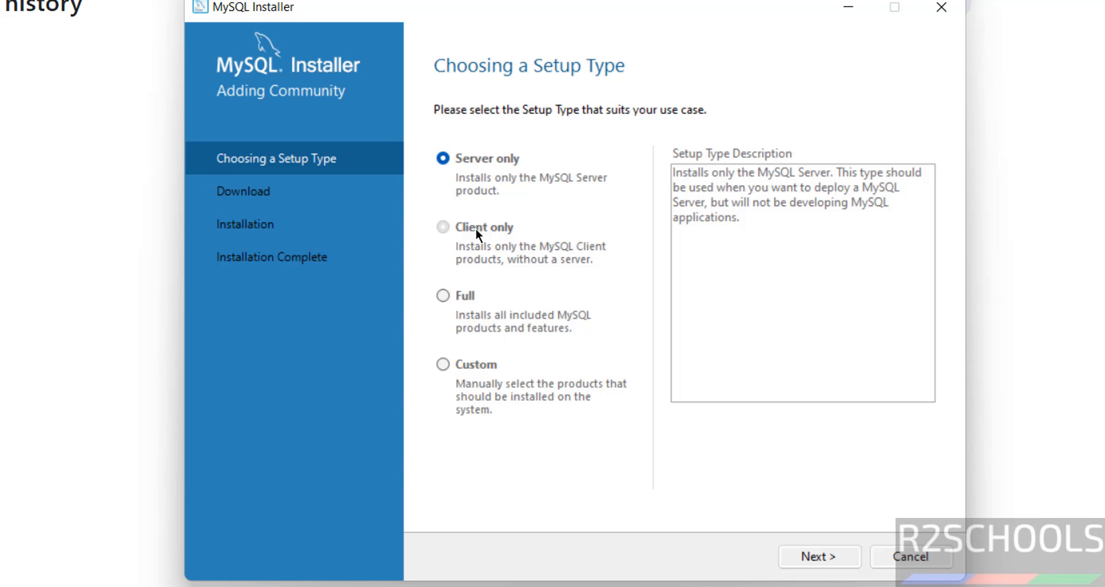
left_click(457, 296)
left_click(457, 369)
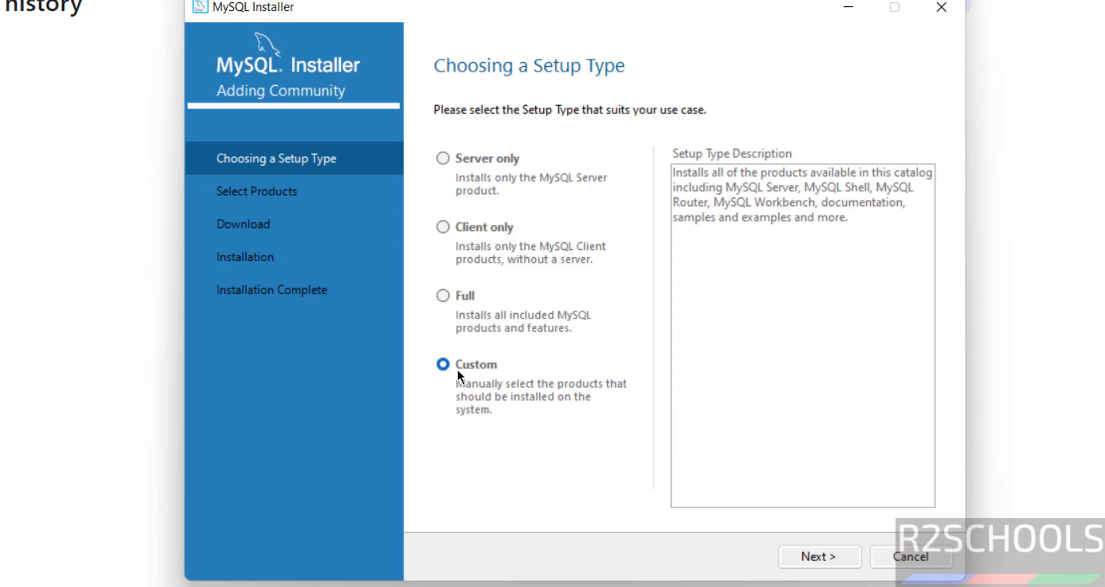
left_click(458, 298)
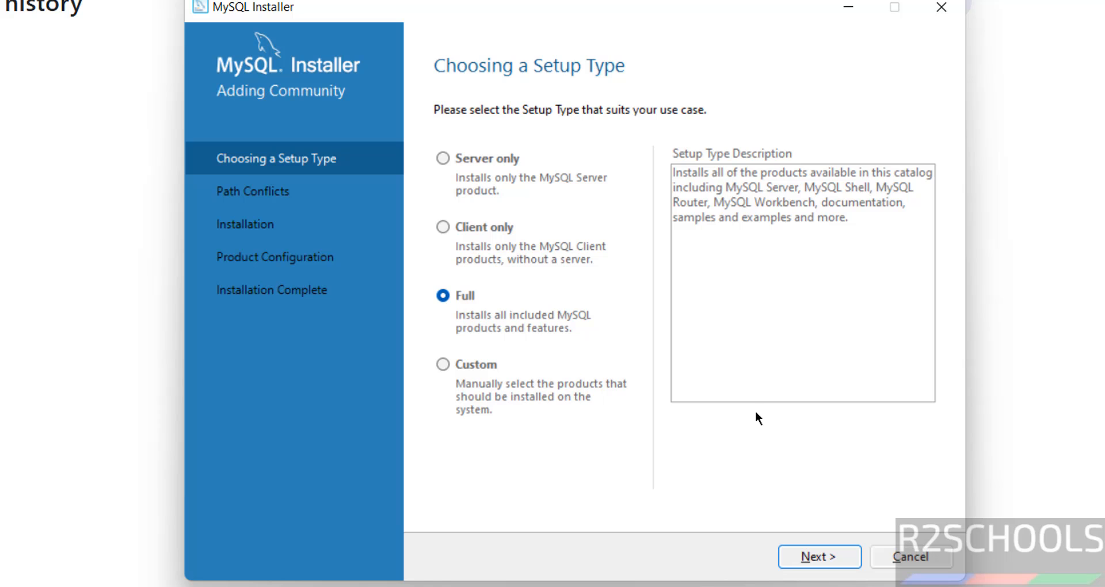
left_click(828, 552)
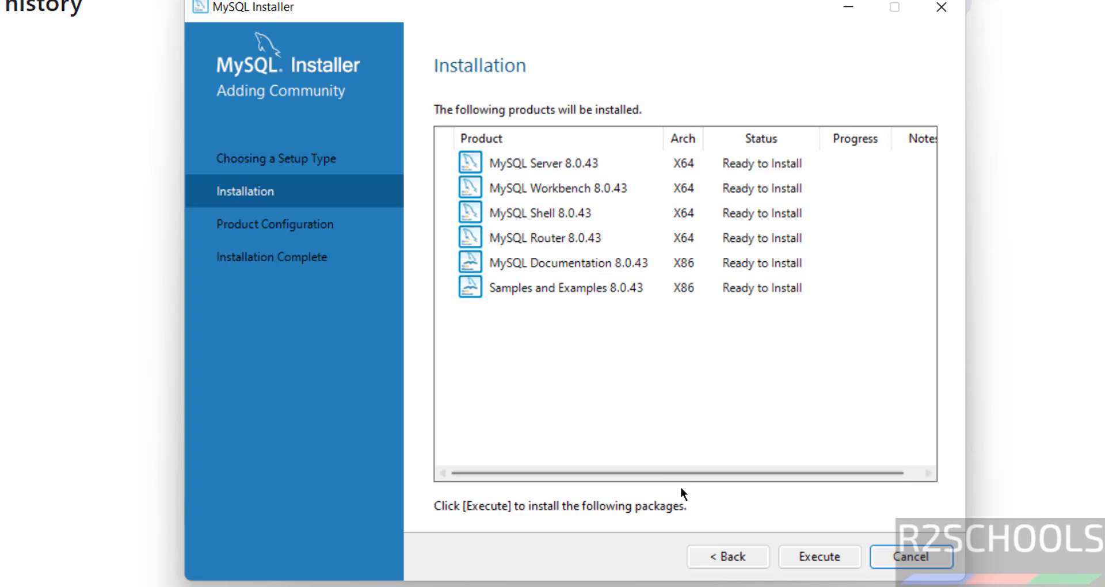
- Examine the servers, applications and documentation offered by the Custom setup type, and return to the Full setup's installation list
left_click(730, 557)
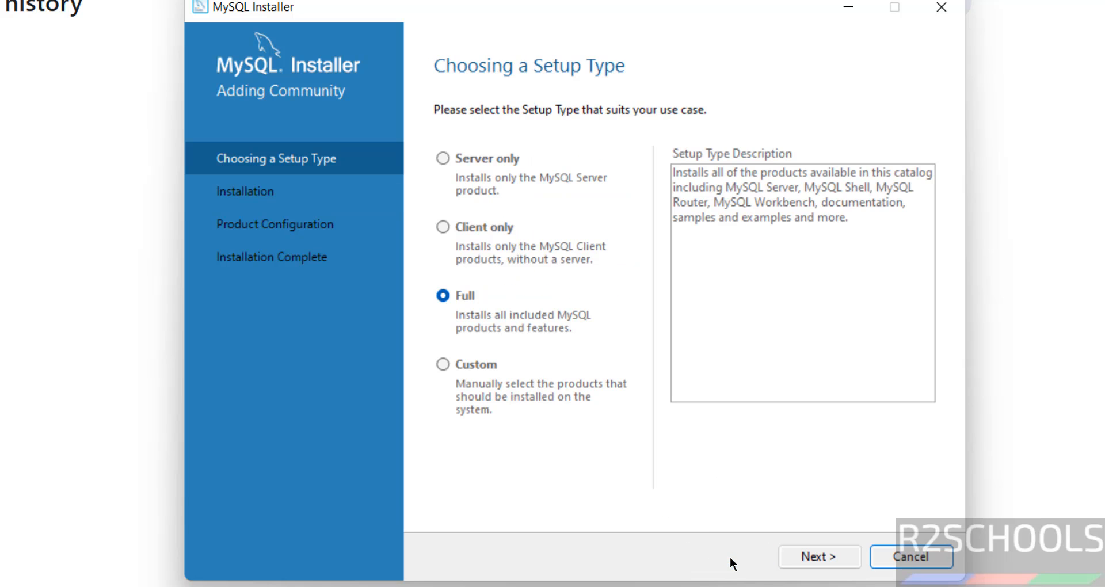
left_click(493, 364)
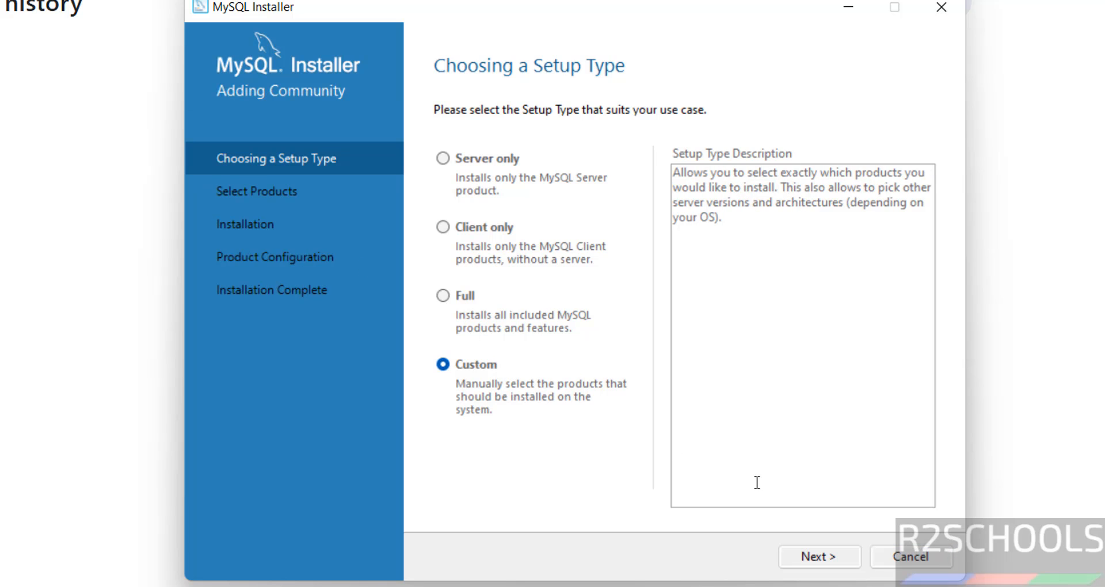
left_click(822, 555)
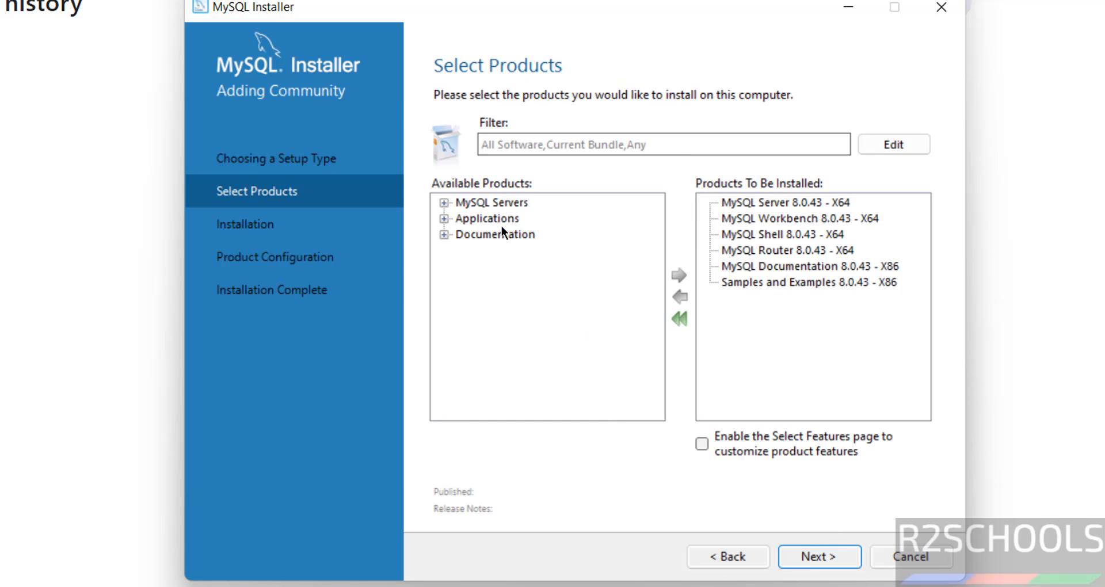
left_click(447, 202)
left_click(489, 216)
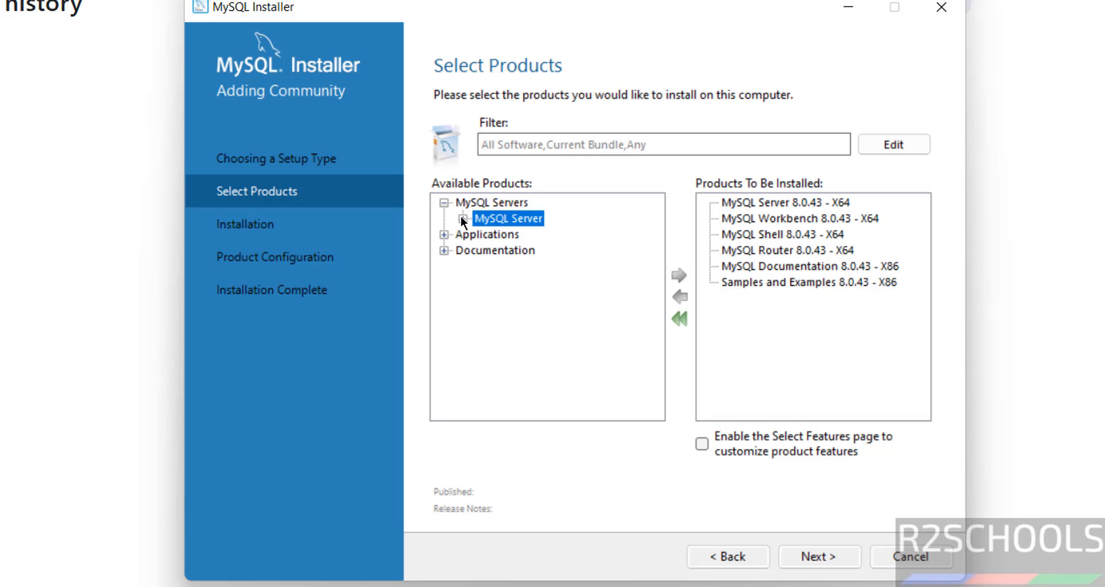
left_click(462, 218)
left_click(444, 265)
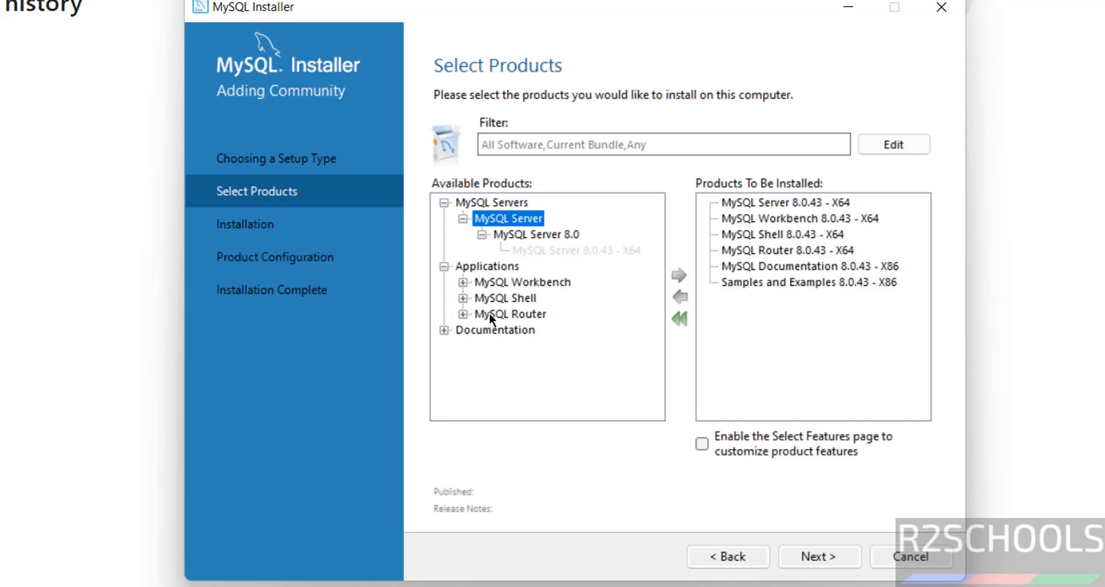
left_click(444, 330)
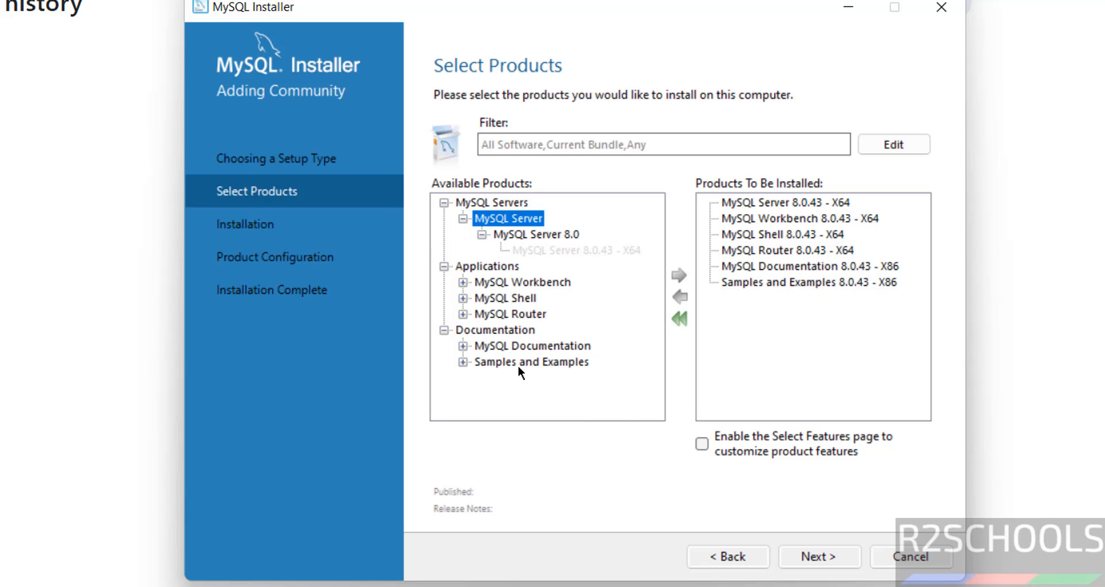
left_click(724, 551)
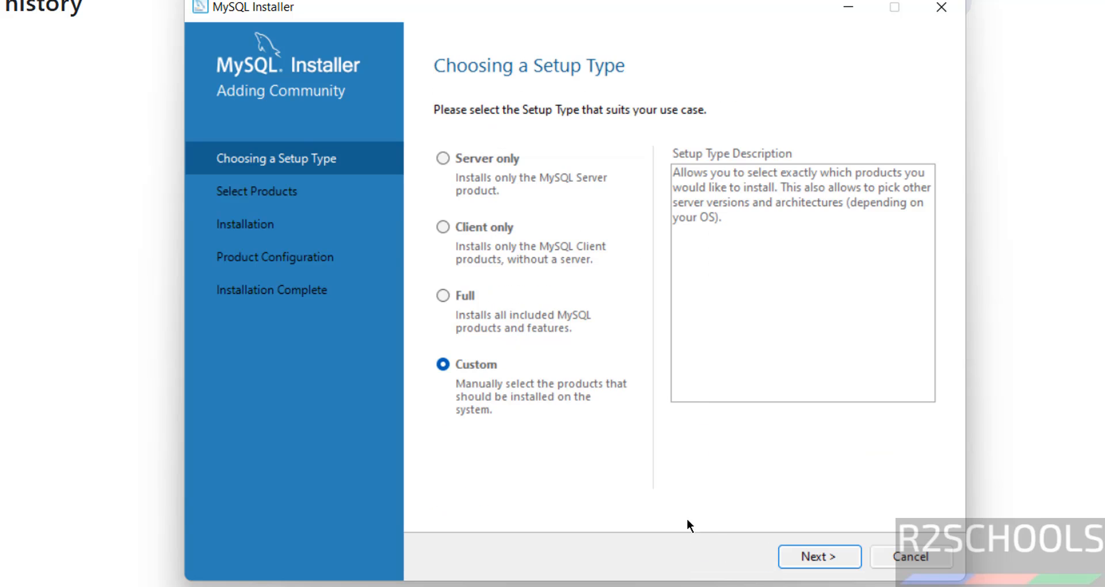
left_click(444, 296)
left_click(810, 559)
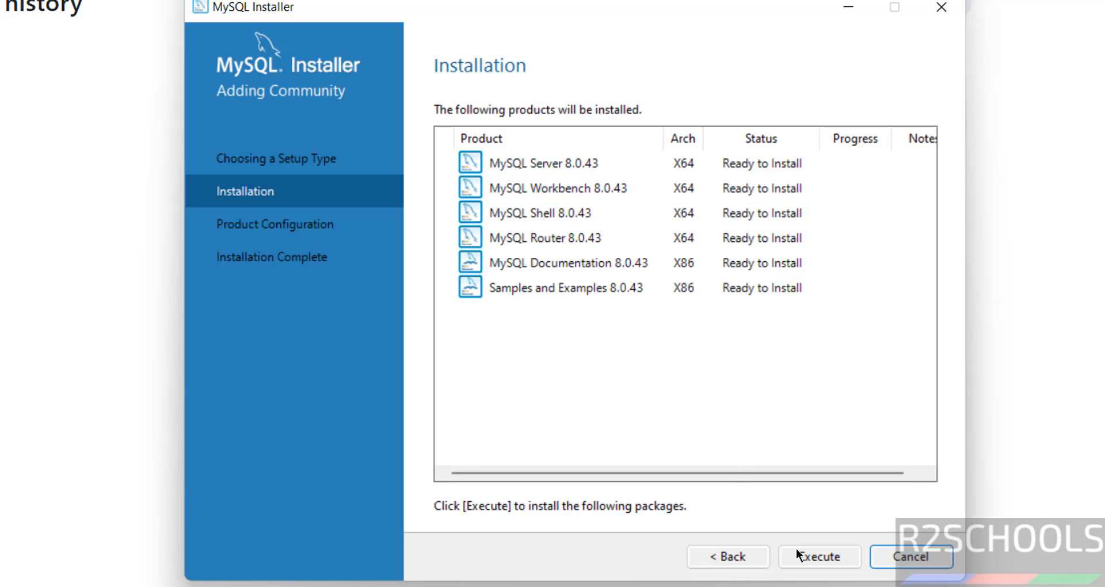
- Install all the listed MySQL 8.0.43 products and proceed to the product configuration
left_click(821, 565)
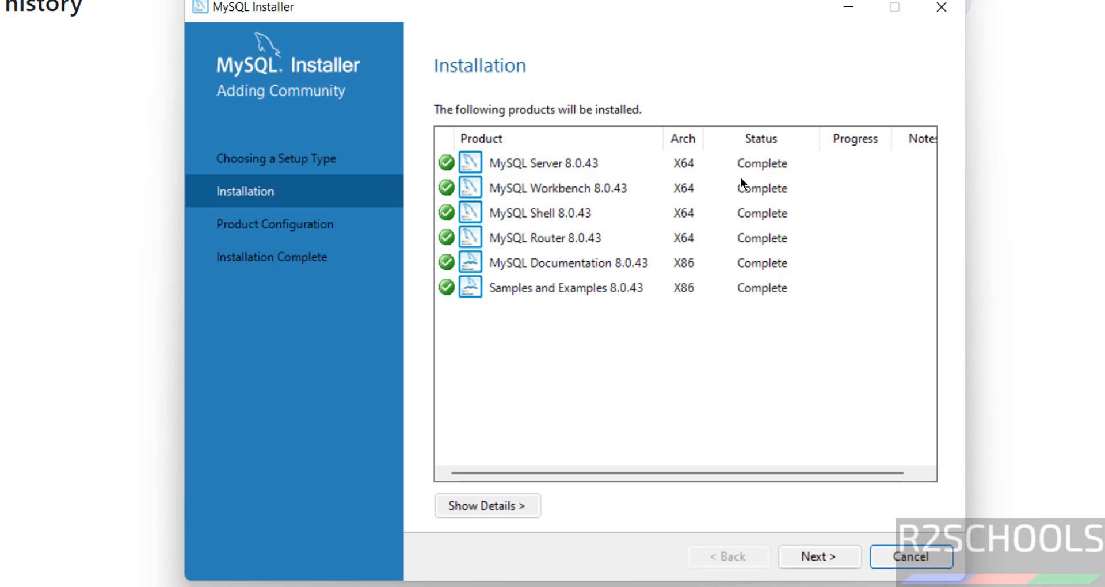
left_click(516, 505)
left_click(516, 505)
left_click(815, 556)
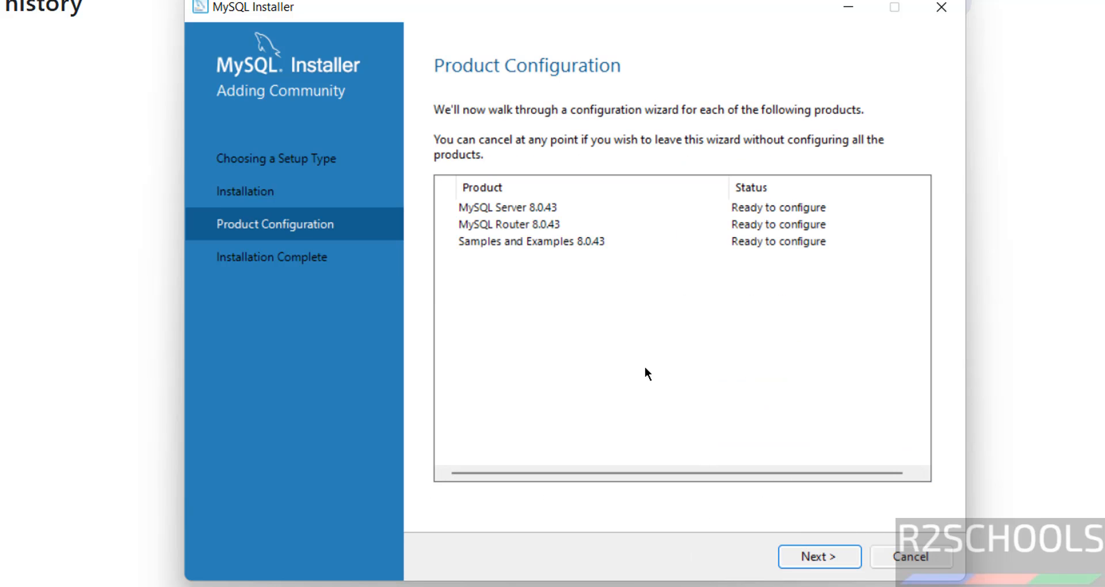
- Start configuring MySQL Server 8.0.43, reviewing the config types and connectivity options while keeping Development Computer and TCP/IP port 3306
left_click(828, 558)
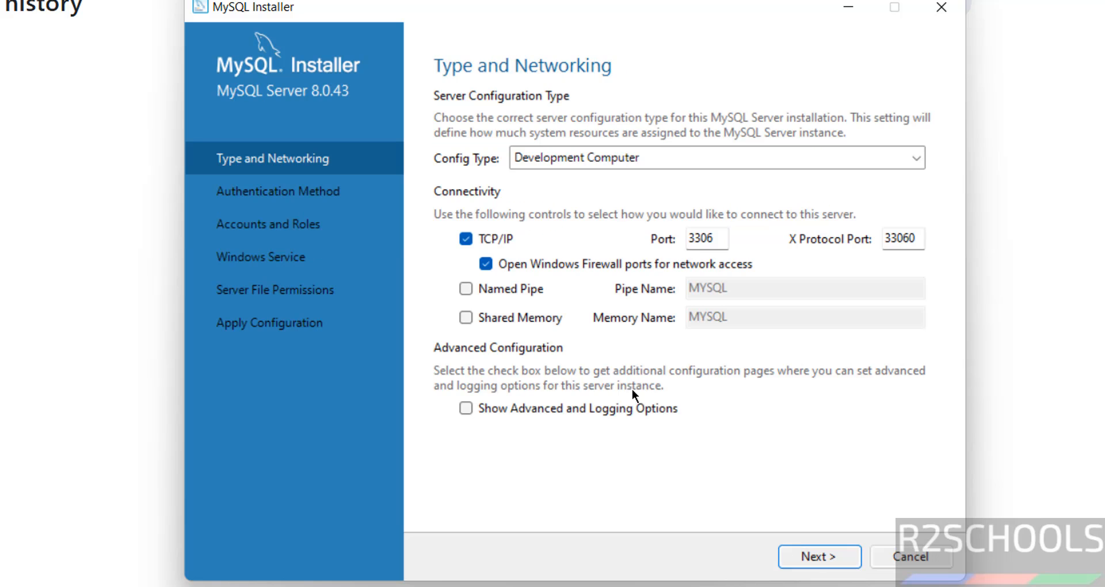
left_click(630, 150)
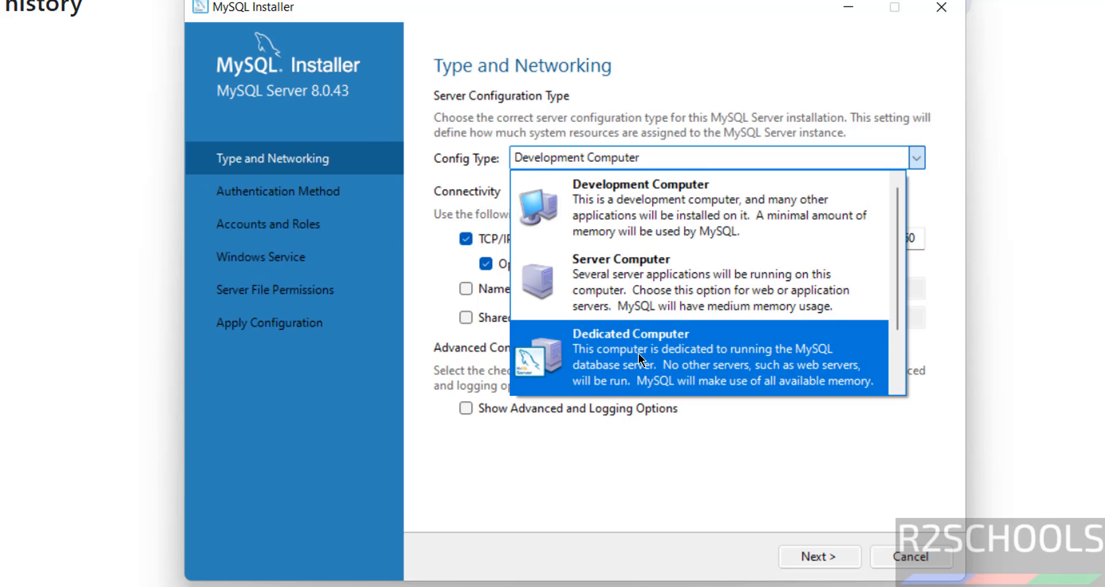
left_click(612, 450)
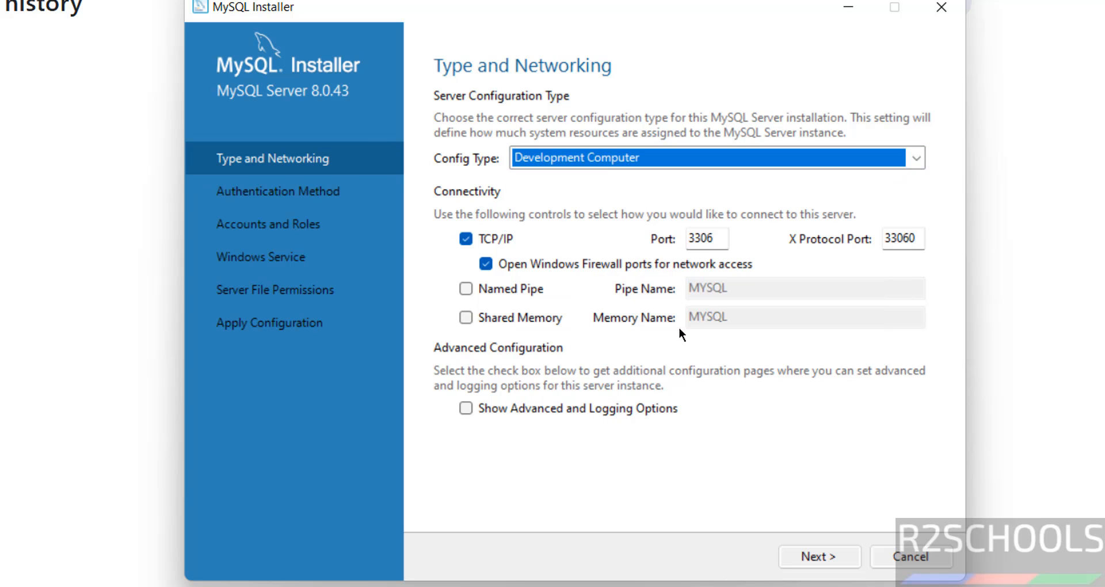
left_click(702, 239)
double_click(702, 239)
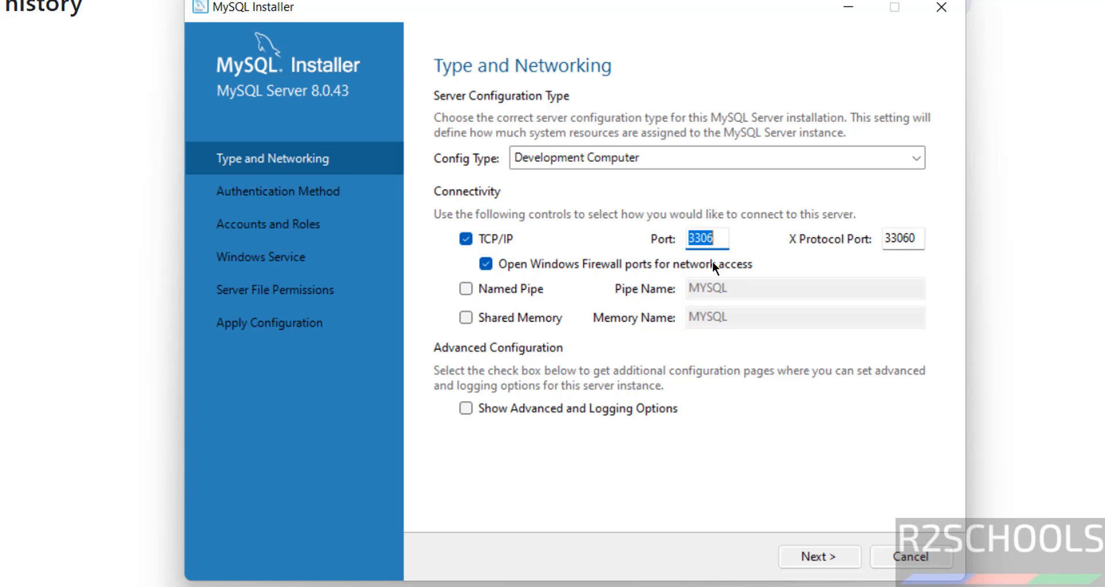
left_click(534, 289)
left_click(521, 286)
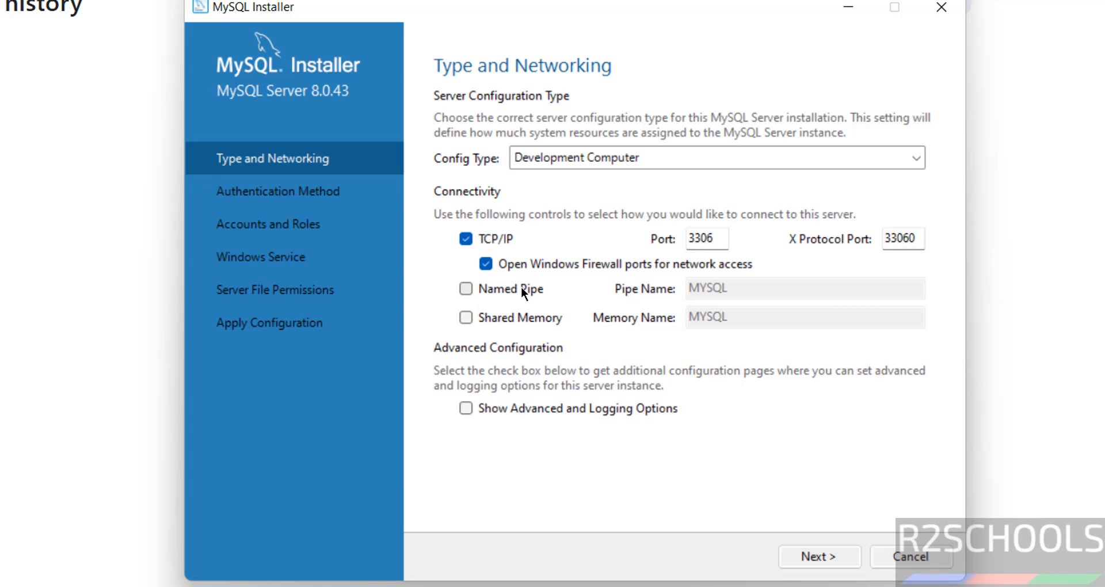
left_click(522, 287)
left_click(523, 287)
- Enable the advanced and logging options pages for the MySQL Server configuration
left_click(514, 408)
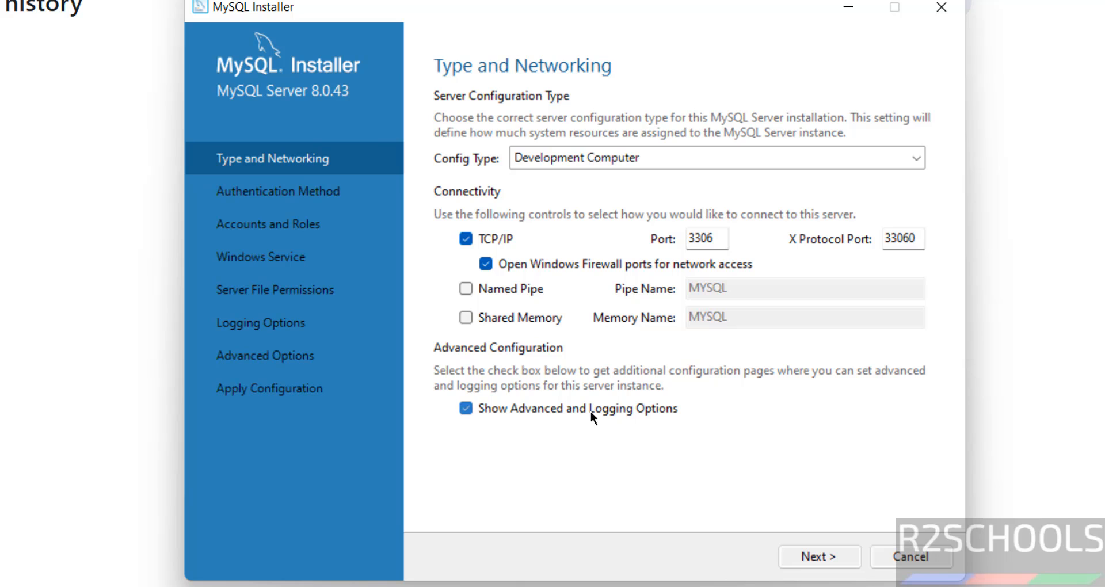
left_click(570, 411)
left_click(503, 410)
left_click(494, 410)
left_click(494, 409)
- Choose the legacy authentication method that retains MySQL 5.x compatibility and proceed to the account settings
left_click(804, 558)
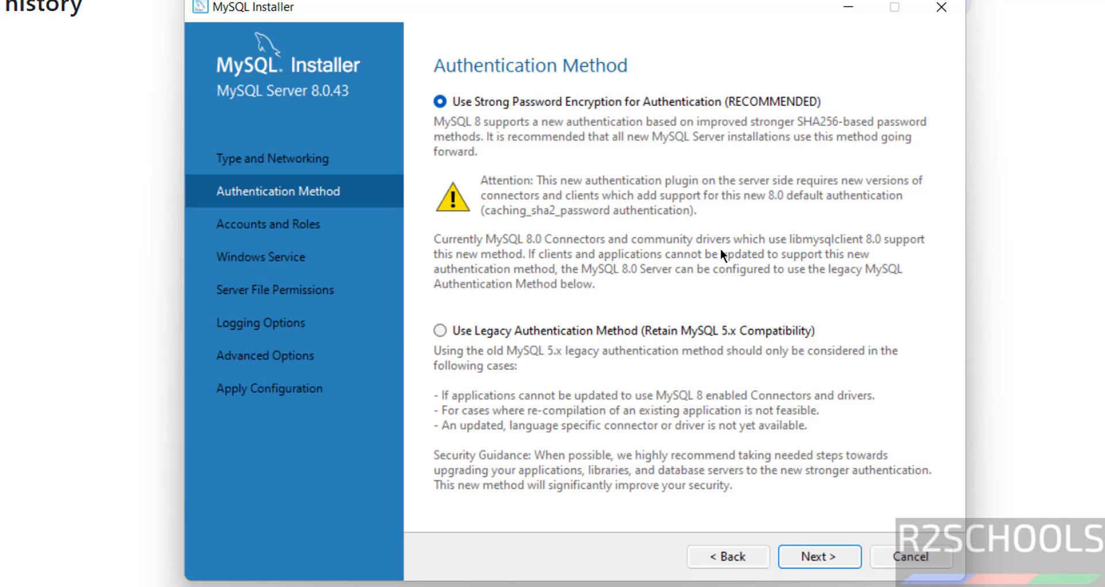
left_click(619, 337)
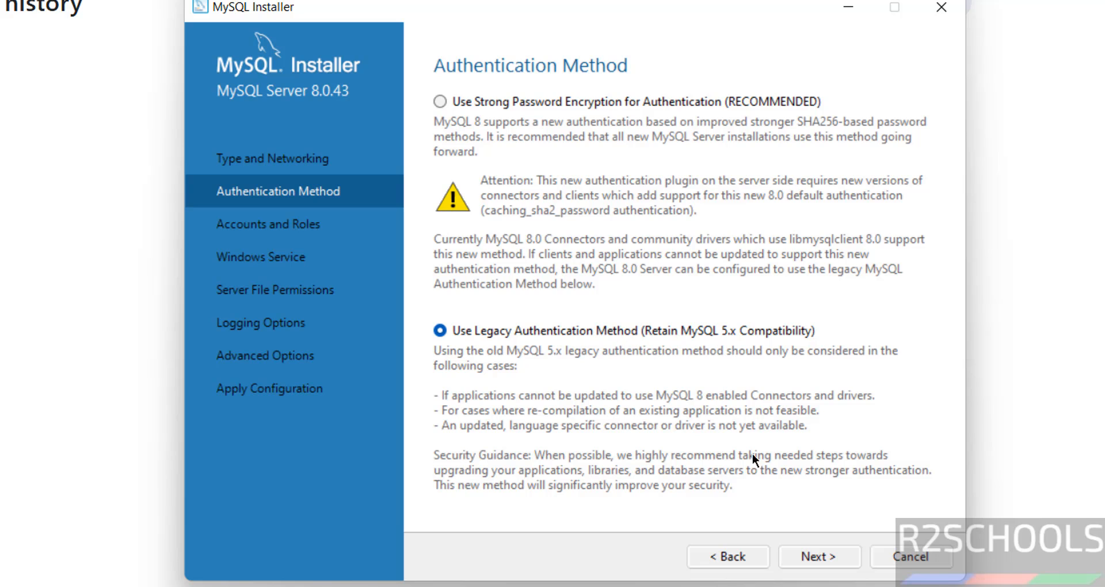
left_click(813, 558)
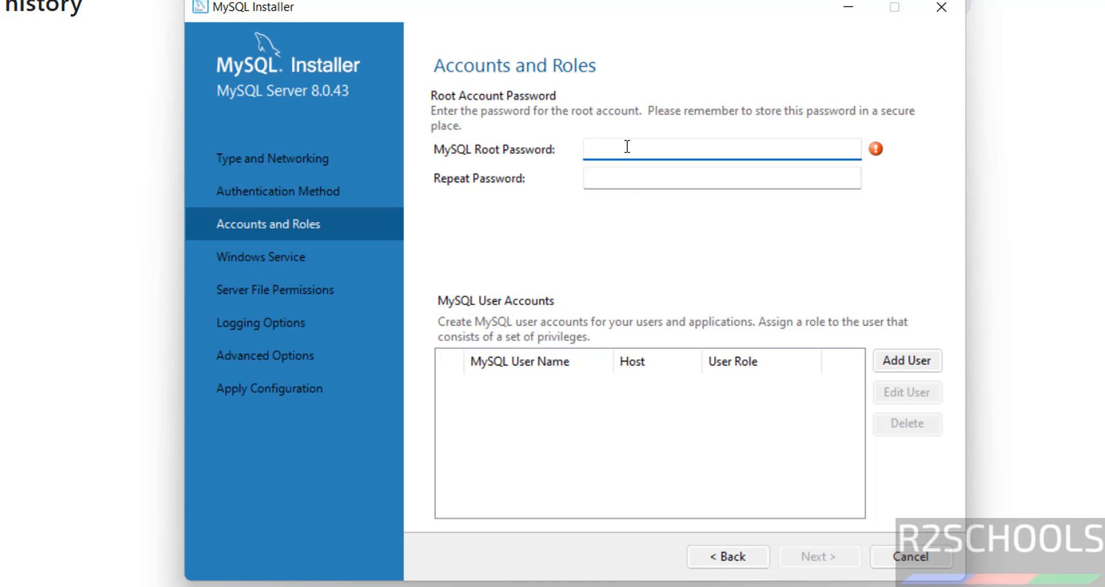
- Enter the MySQL root password and repeat it to confirm
key("Tab")
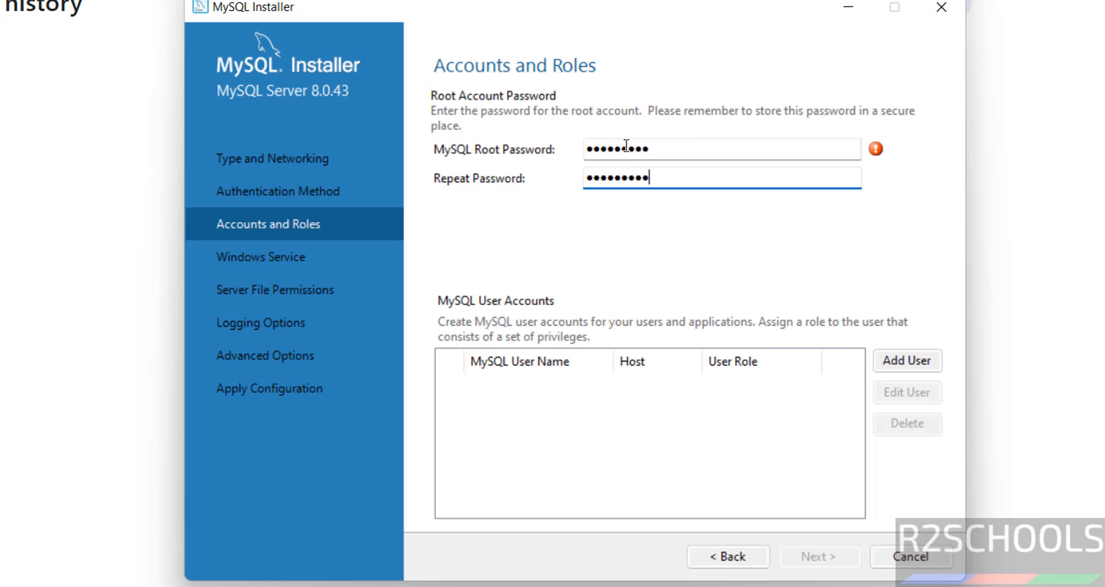
key("Tab")
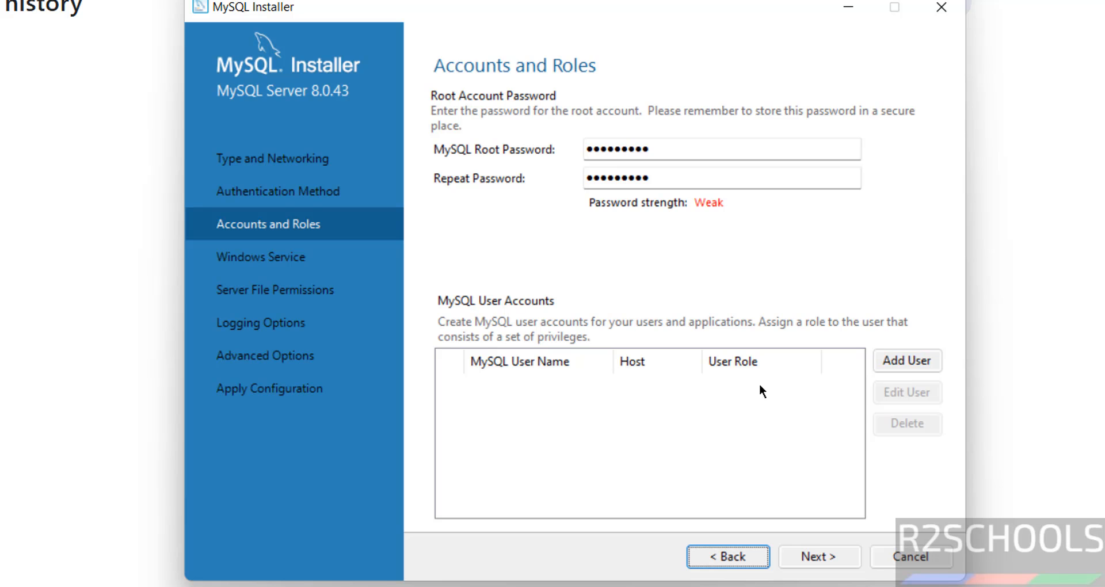
- View the new MySQL user account form, leave it without adding a user, and proceed to the Windows service settings
left_click(896, 363)
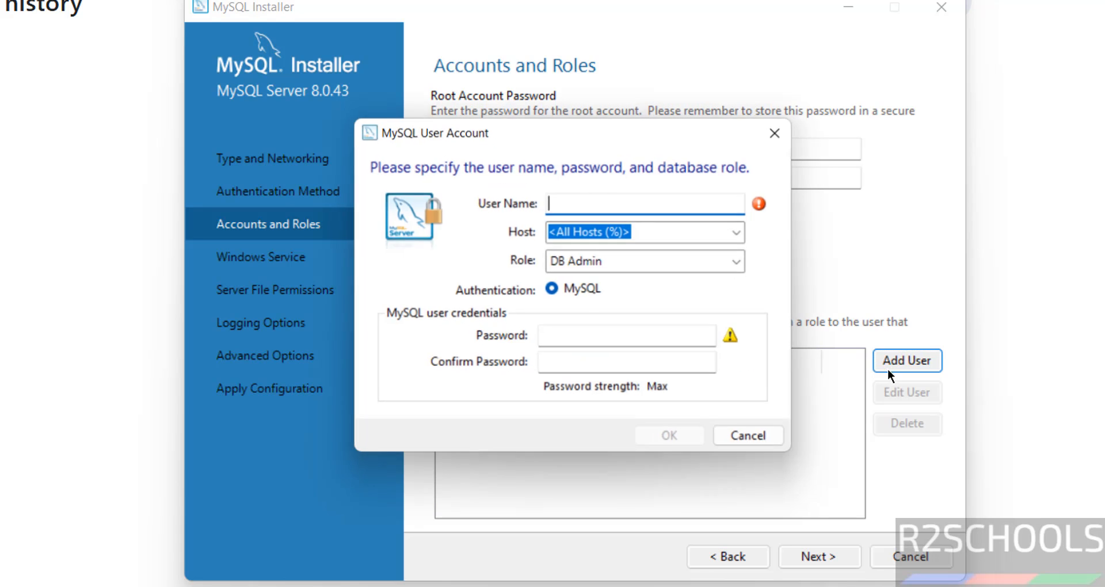
left_click(740, 440)
left_click(823, 559)
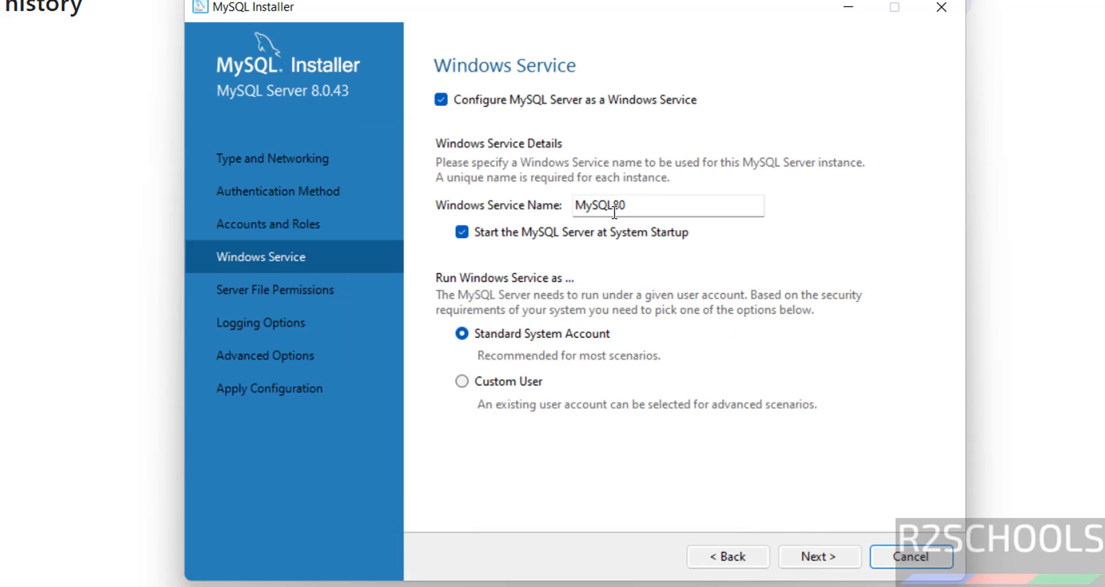
- Name the Windows service MySQL8043, keep it running under the Standard System Account, and proceed
mouse_move(644, 202)
left_mouse_down()
mouse_move(569, 195)
mouse_move(655, 211)
left_mouse_up()
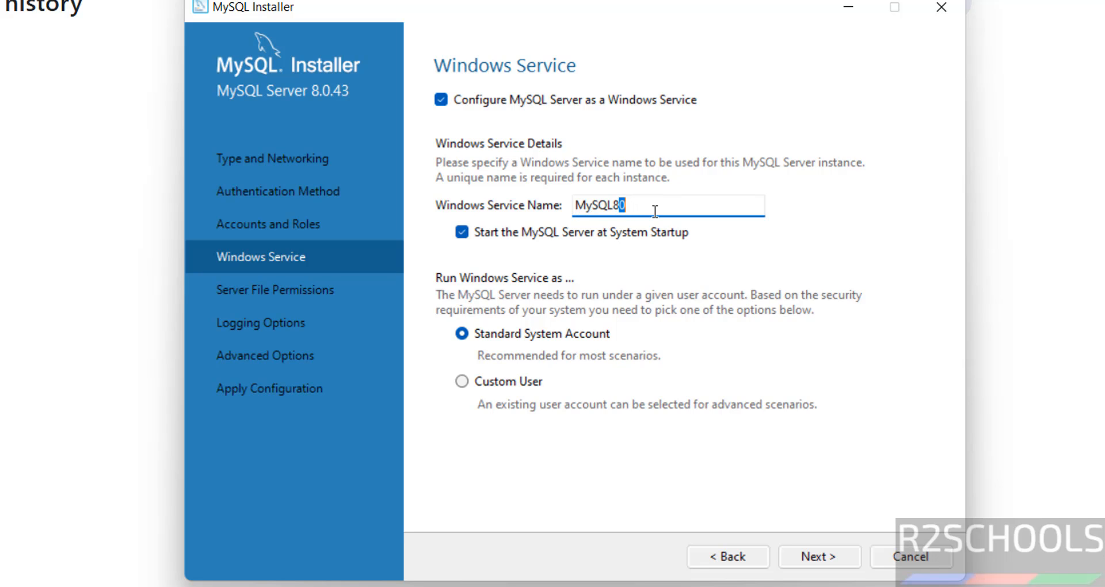
type("043")
left_click(495, 381)
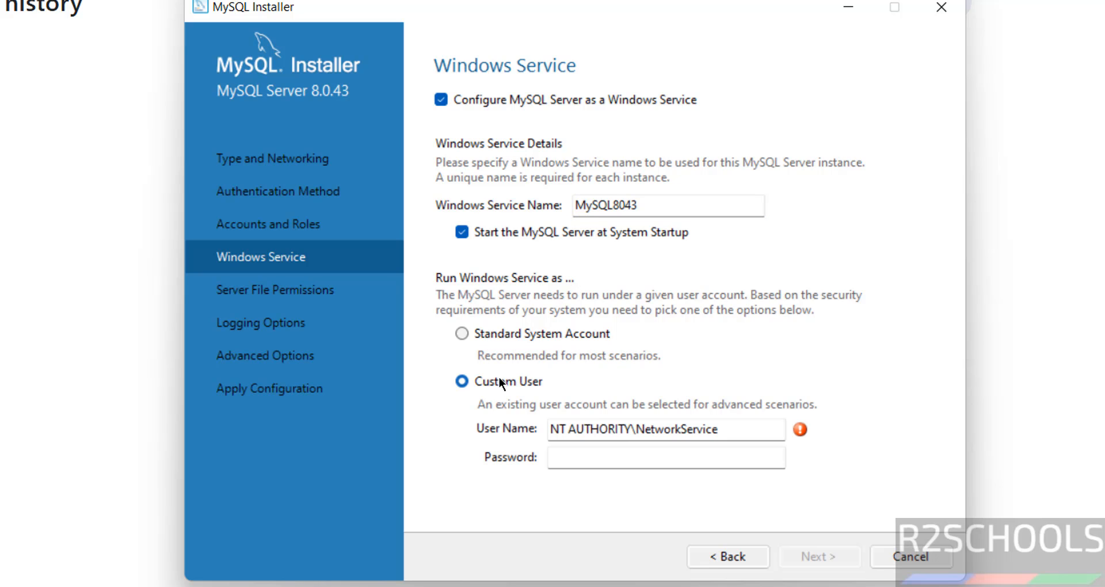
left_click(502, 333)
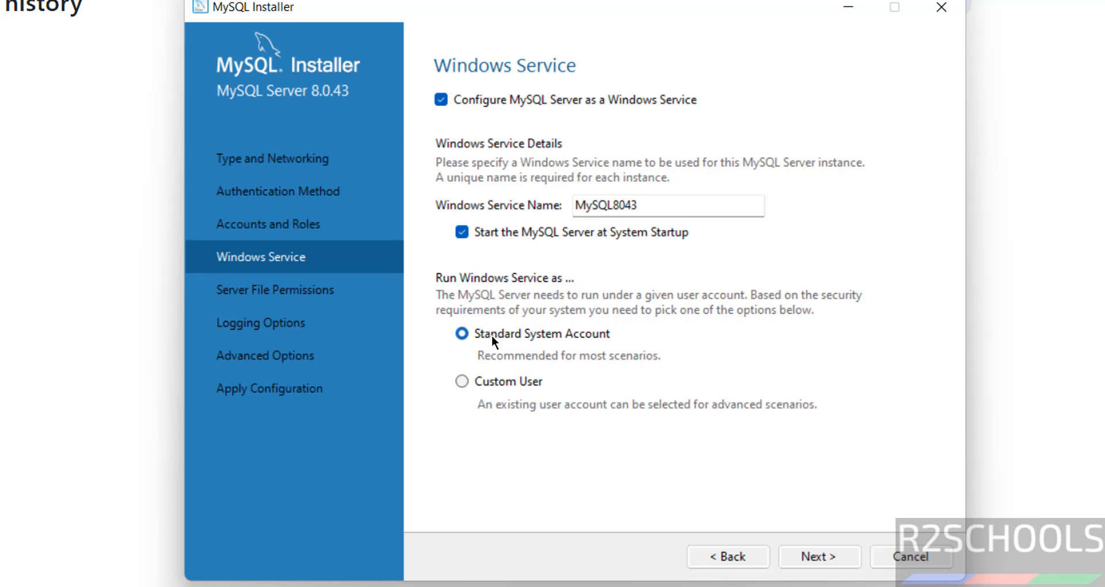
left_click(816, 558)
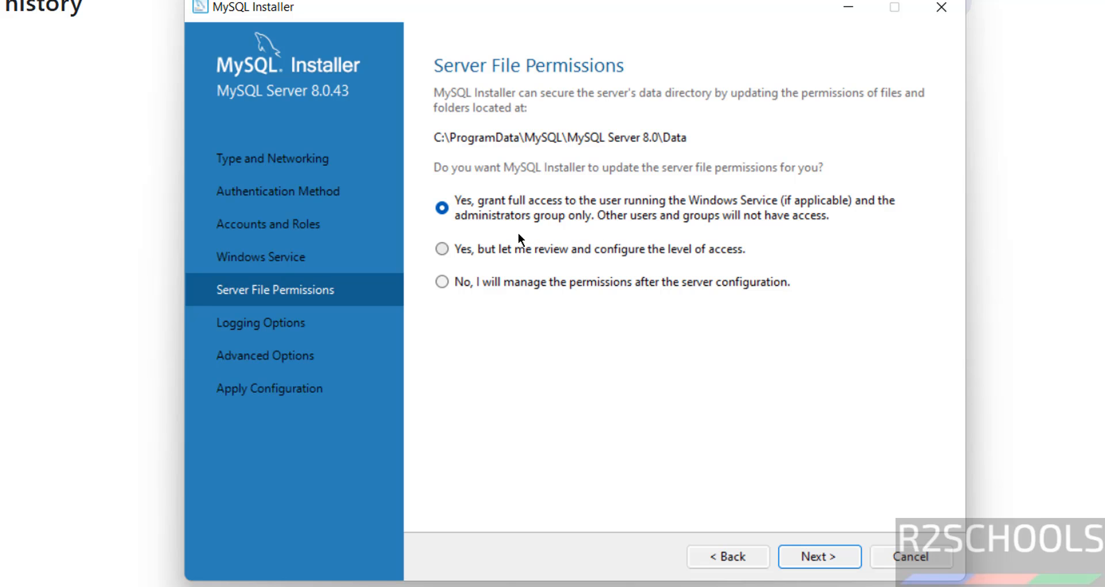
- Accept the default server file permissions, logging options and advanced options, and proceed to applying the configuration
left_click(829, 557)
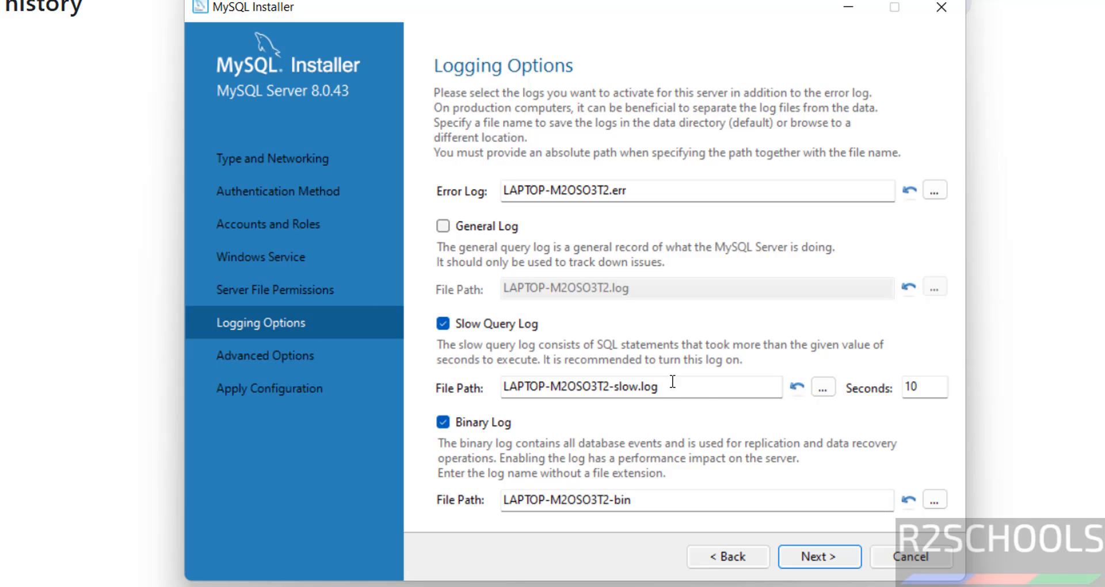
left_click(859, 564)
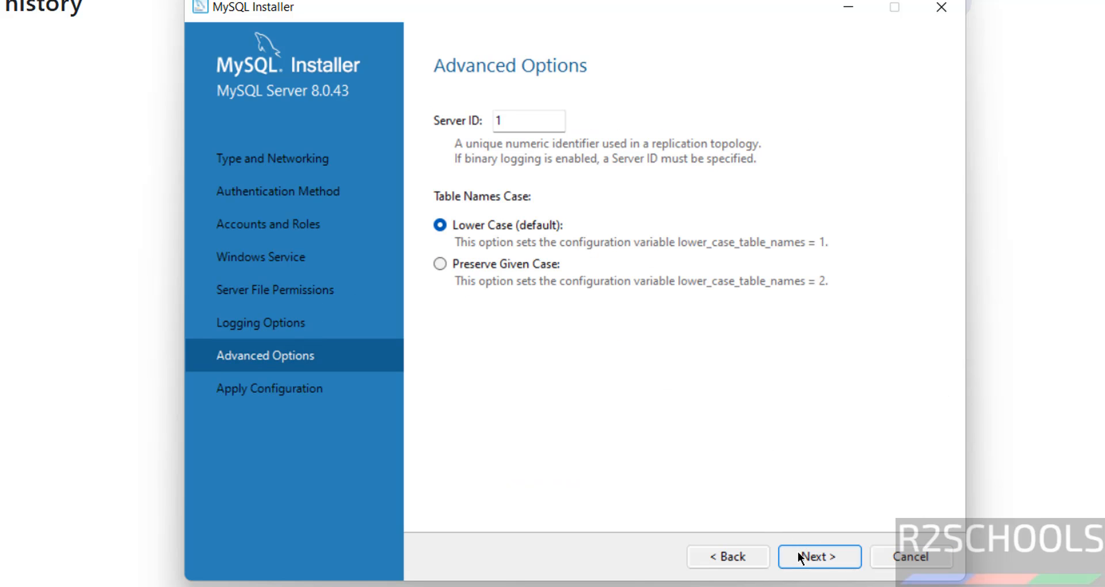
left_click(800, 553)
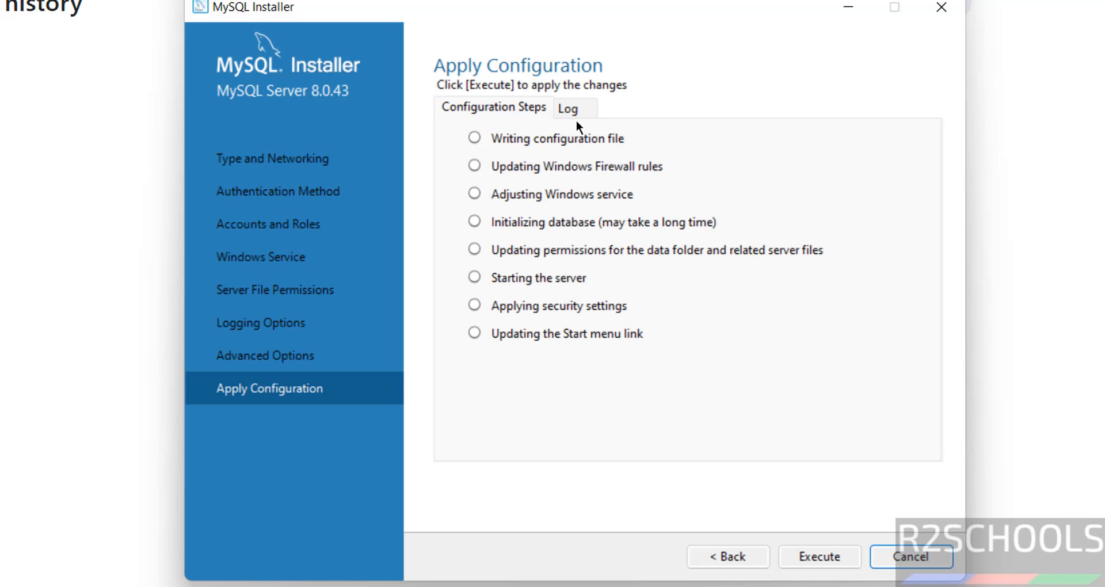
left_click(817, 560)
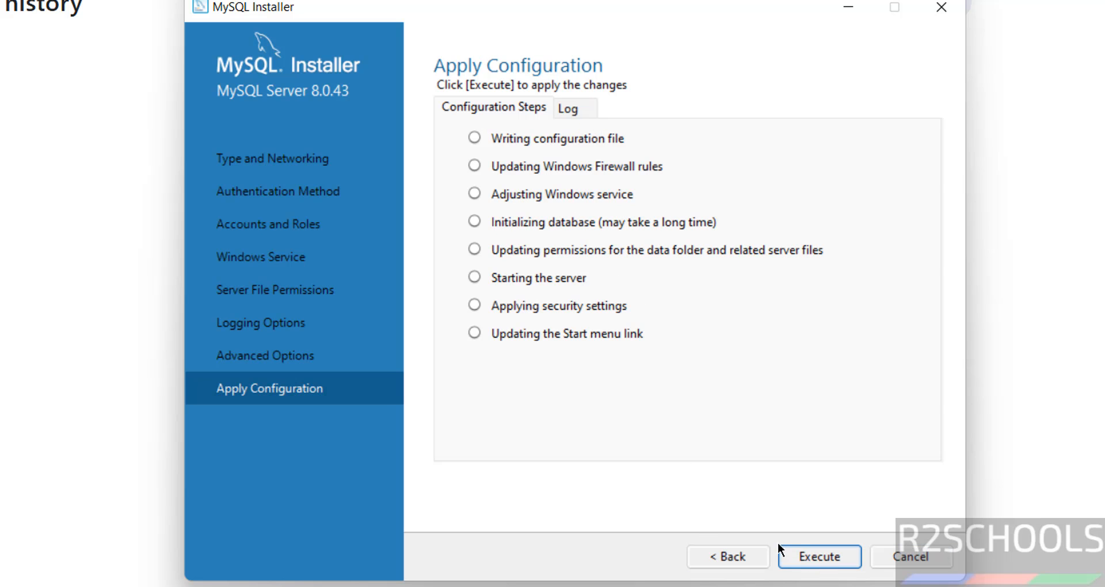
- Go back to review the server file permissions, and return to the advanced options
left_click(724, 557)
left_click(724, 557)
left_click(724, 557)
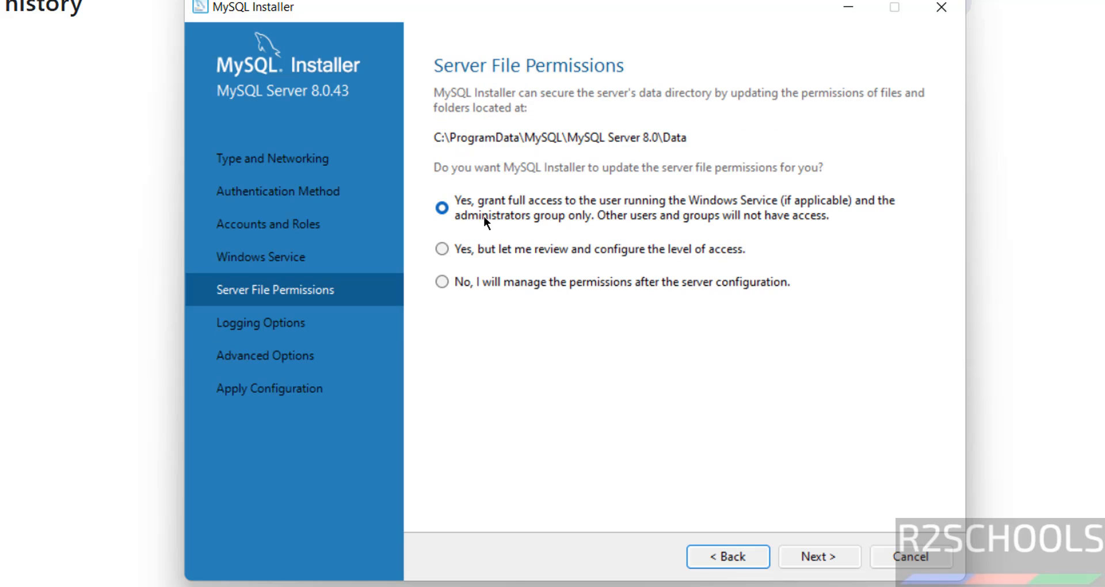
left_click(807, 559)
left_click(808, 559)
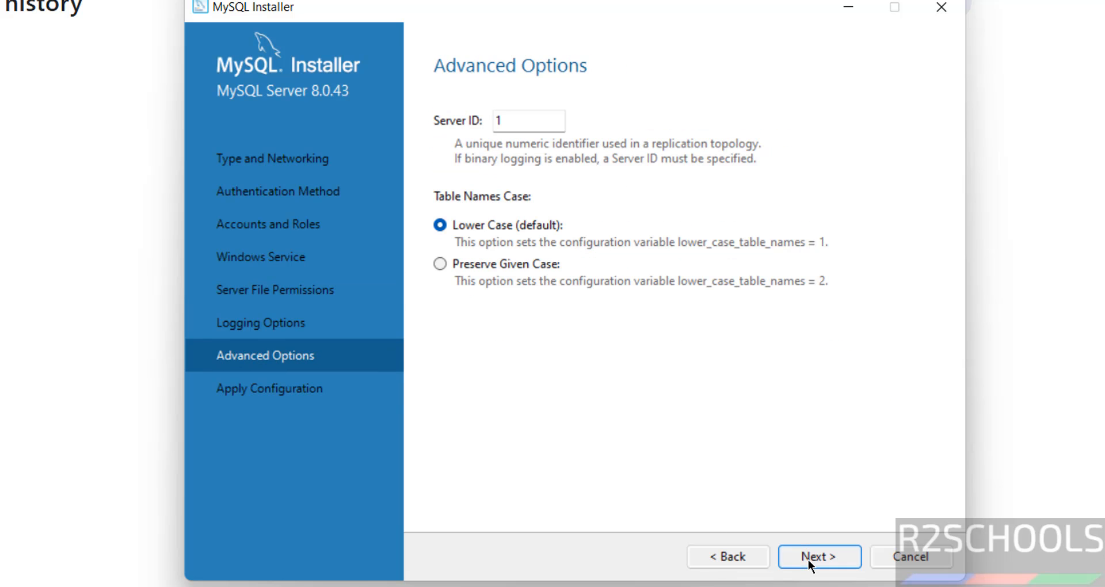
- Apply the MySQL Server 8.0.43 configuration and finish its wizard
left_click(815, 558)
left_click(810, 556)
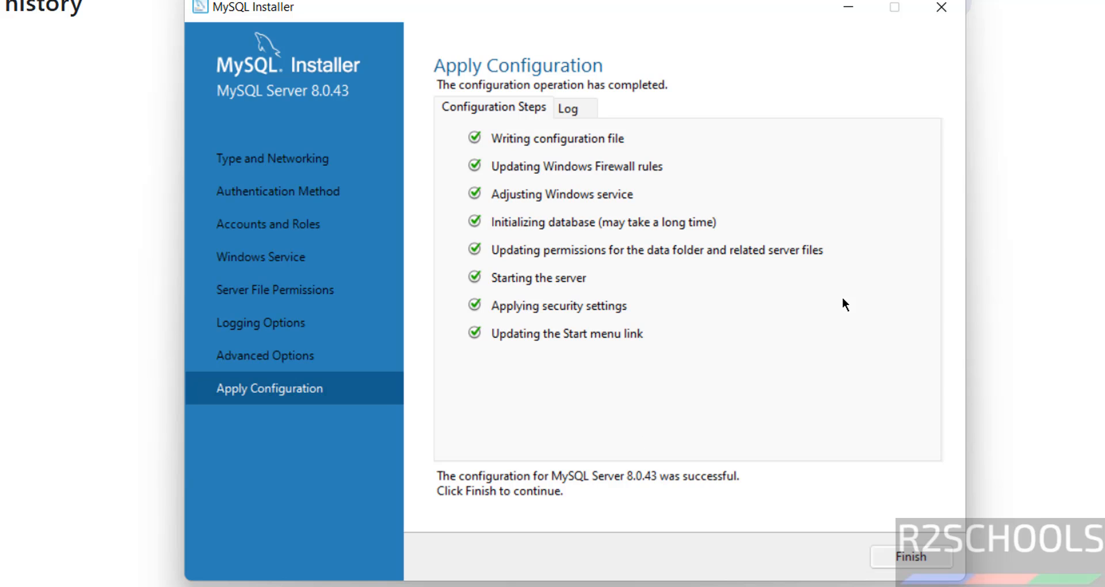
left_click(912, 556)
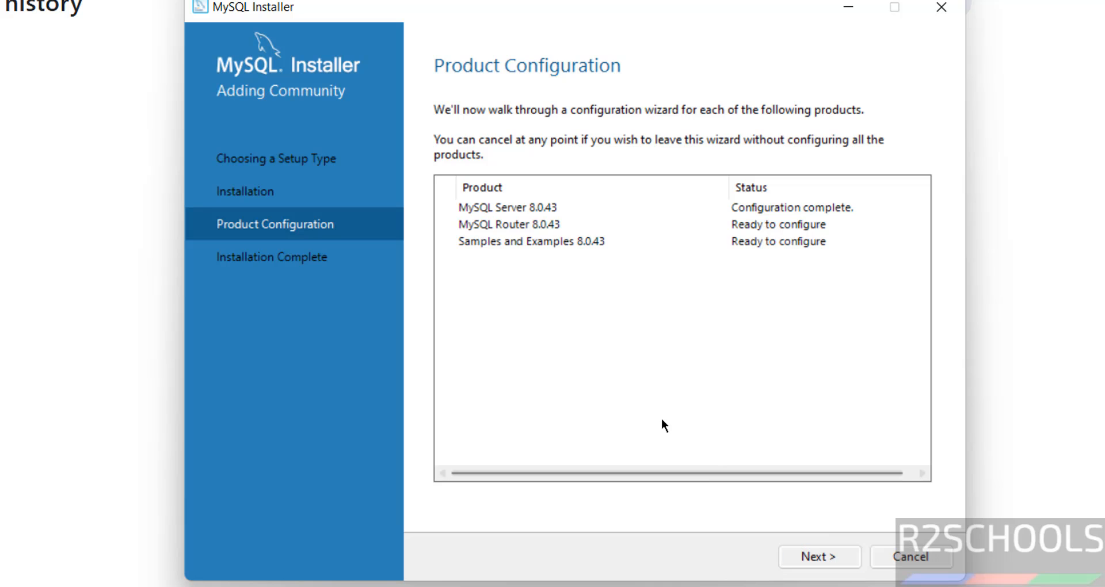
- Finish the MySQL Router configuration without bootstrapping it for InnoDB Cluster, and proceed to configuring Samples and Examples
left_click(797, 563)
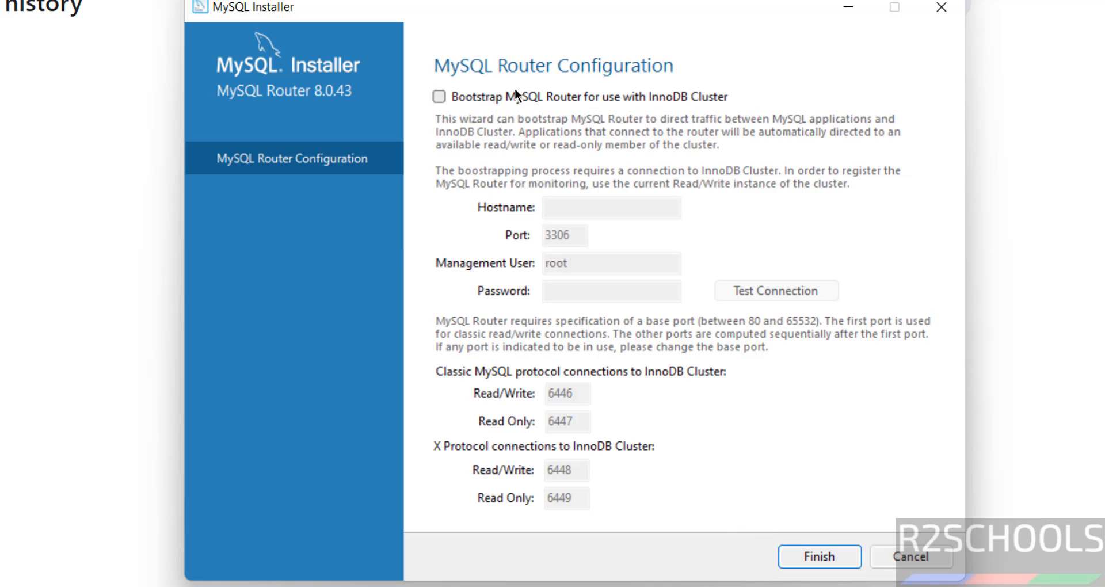
left_click(806, 554)
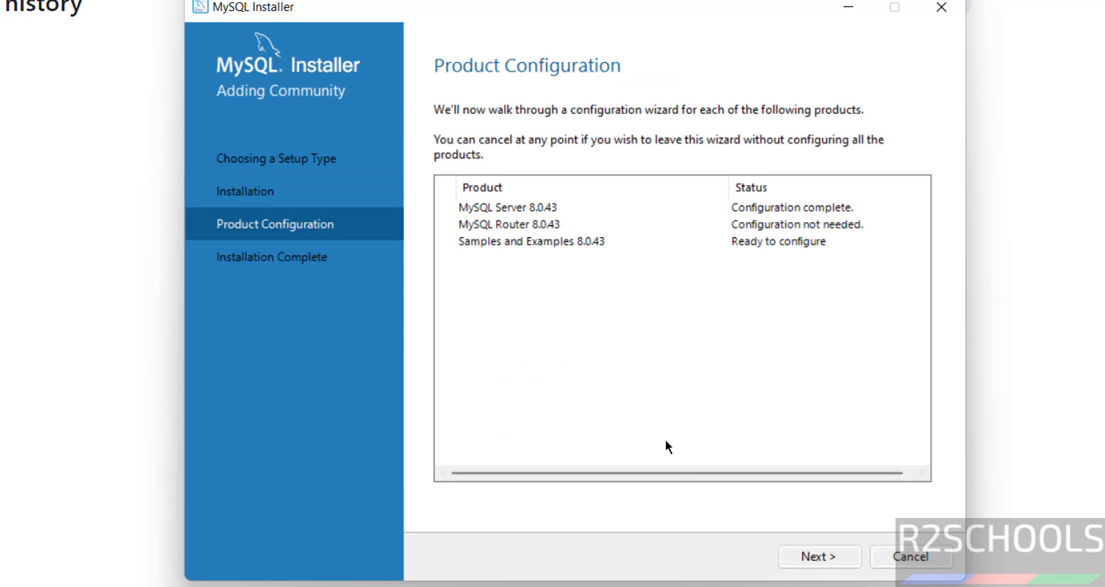
left_click(802, 557)
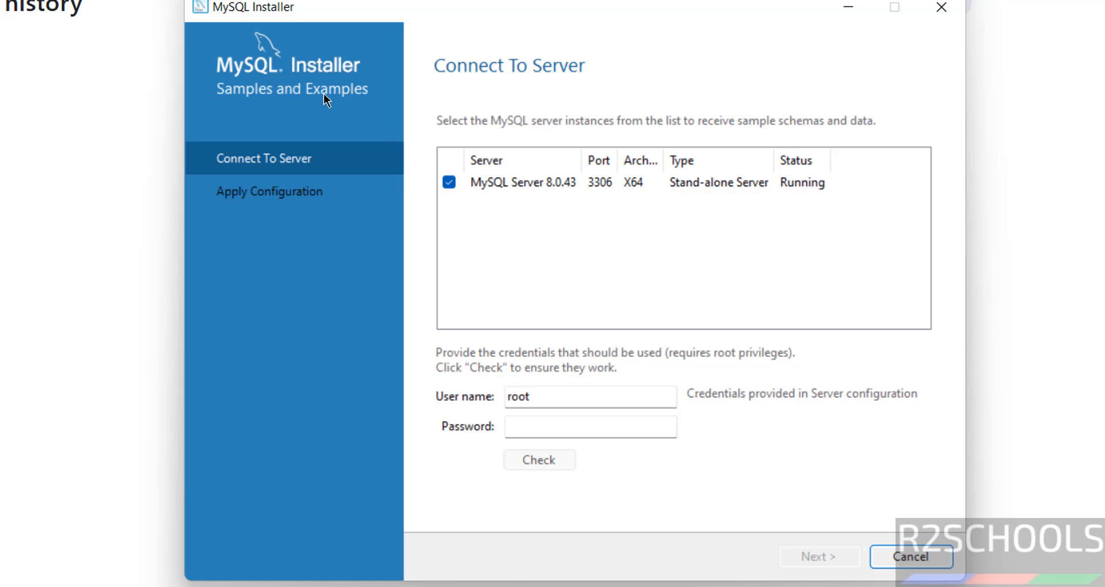
- Enter the root account password for MySQL Server 8.0.43, check the connection, and proceed
left_click(536, 425)
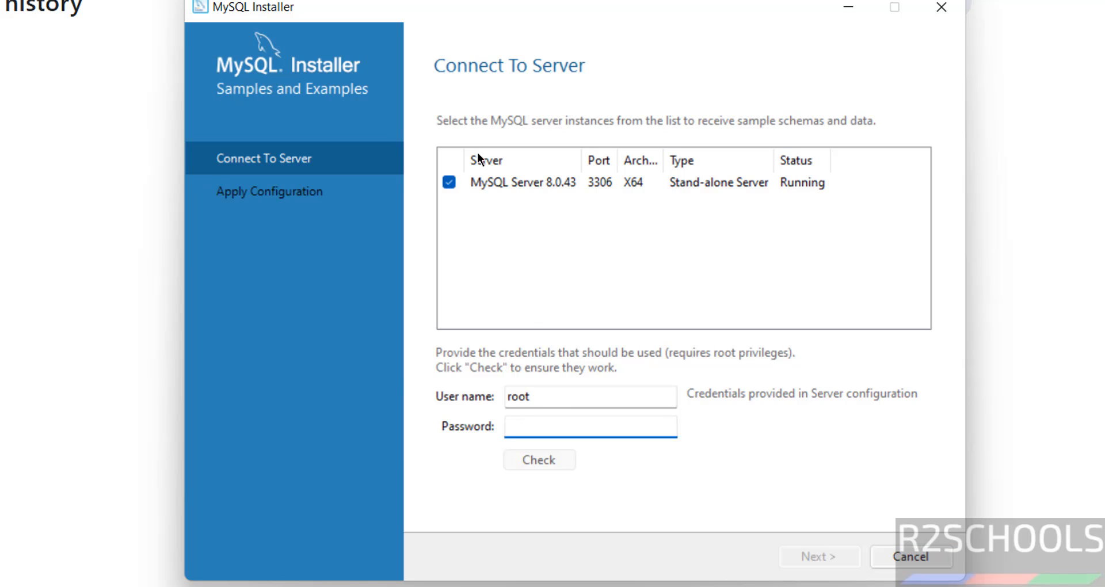
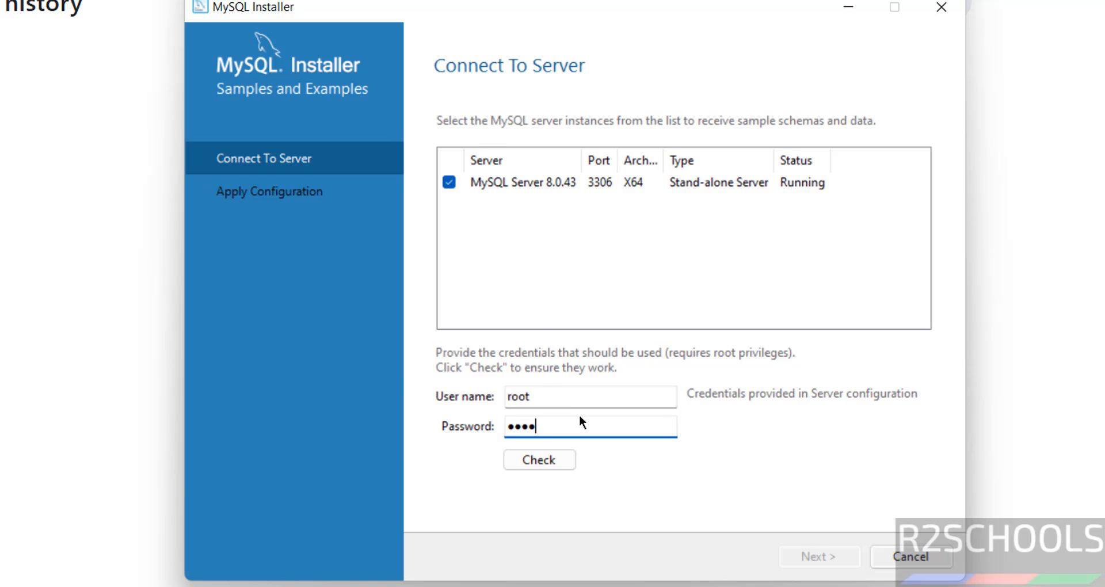
left_click(570, 460)
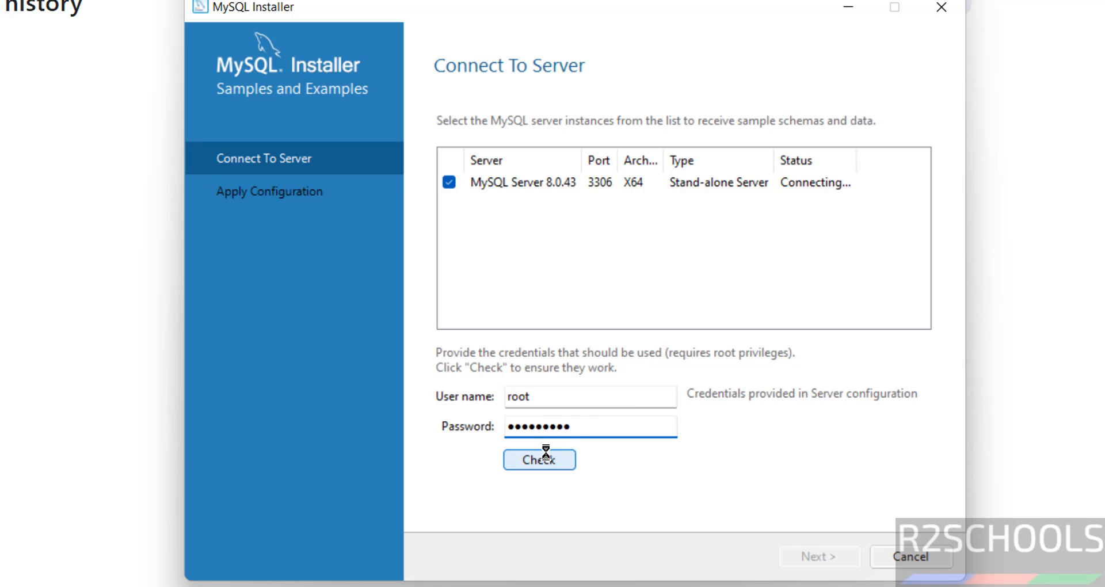
left_click(812, 556)
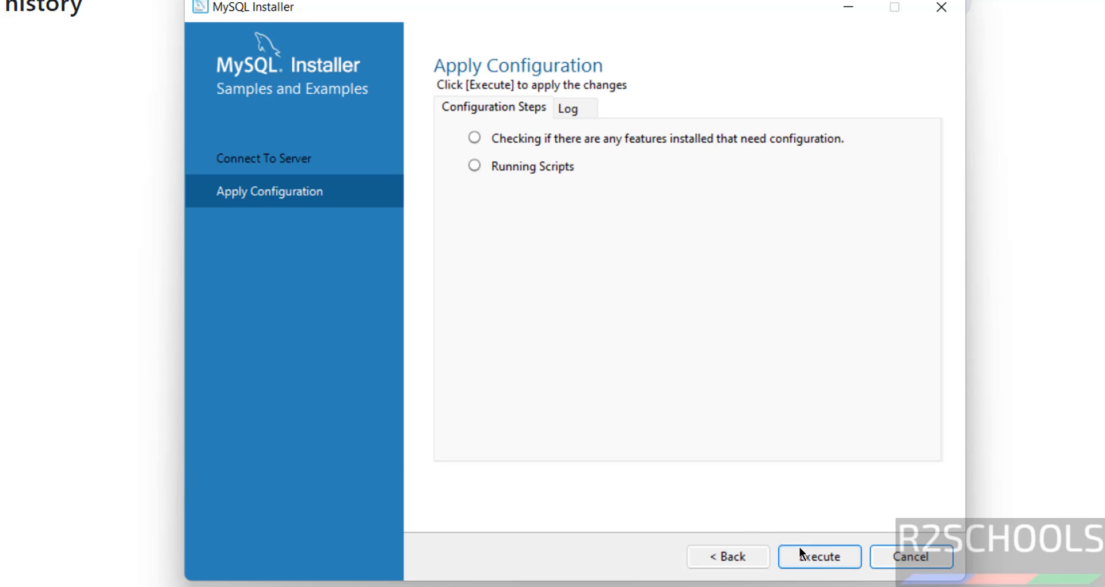
- Apply the Samples and Examples configuration, finish it, and proceed to the installer's completion page
left_click(794, 557)
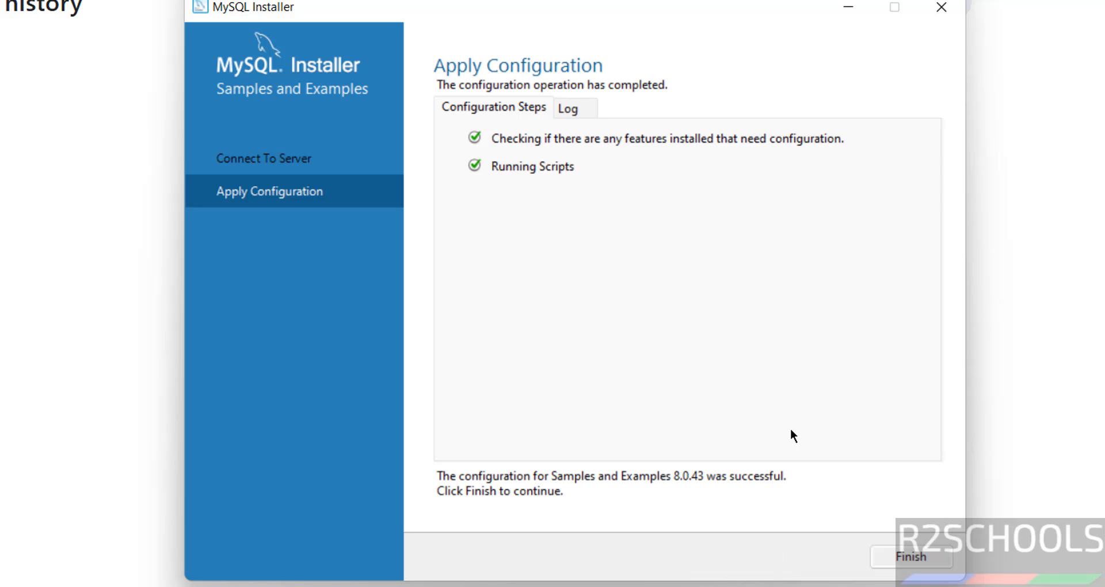
left_click(900, 557)
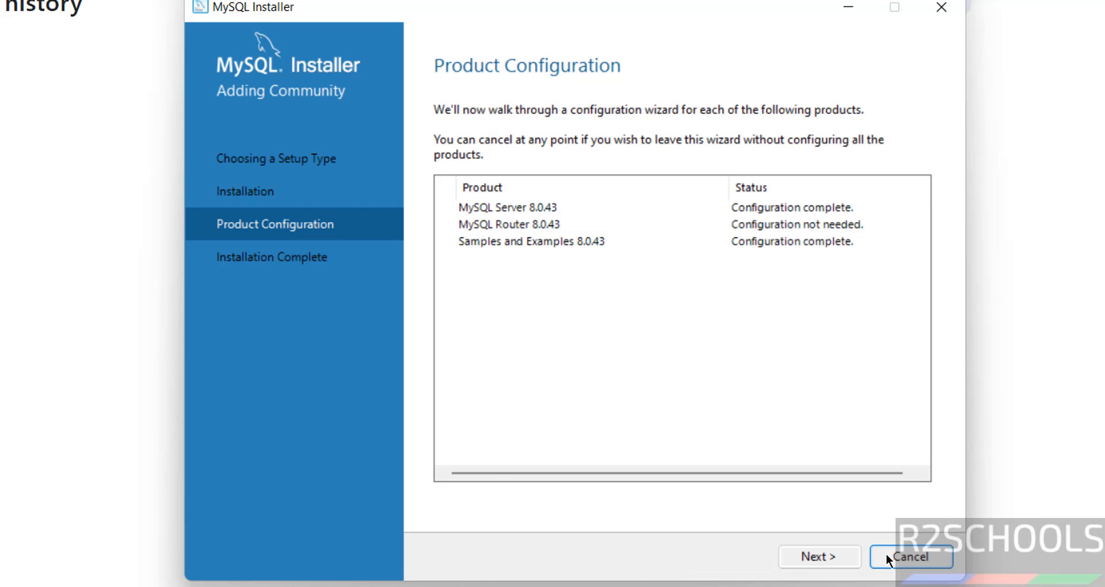
left_click(820, 557)
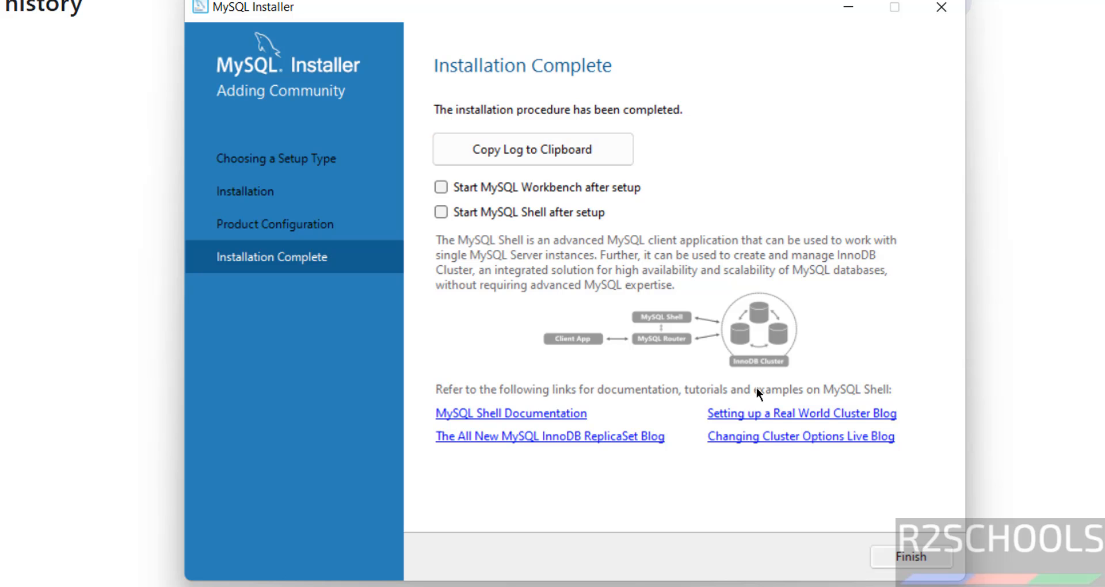
- Finish the MySQL installer and launch MySQL 8.0 Command Line Client from the installed MySQL programs
left_click(903, 555)
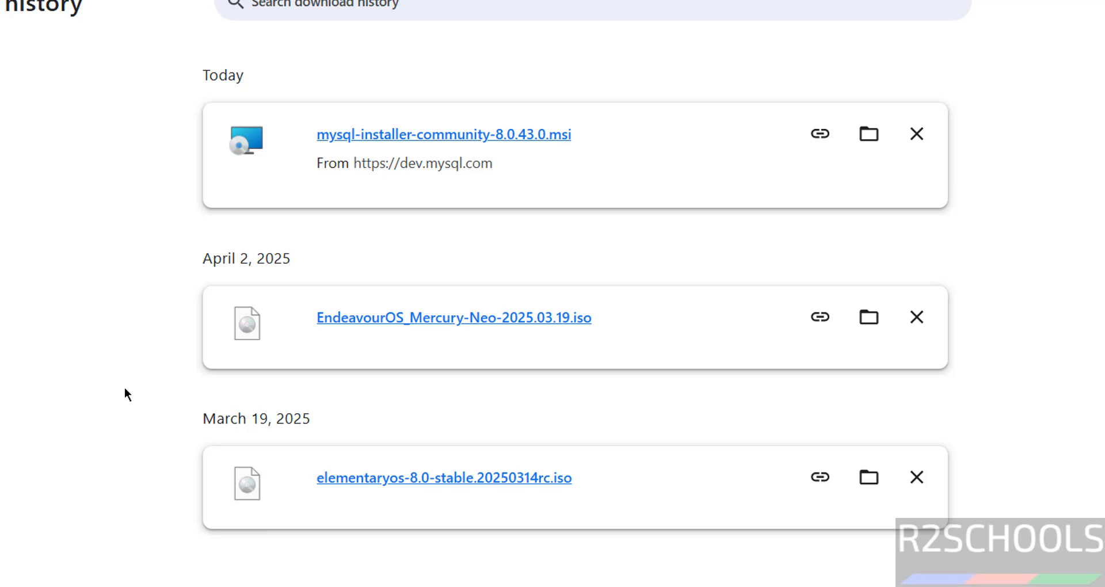
key("super")
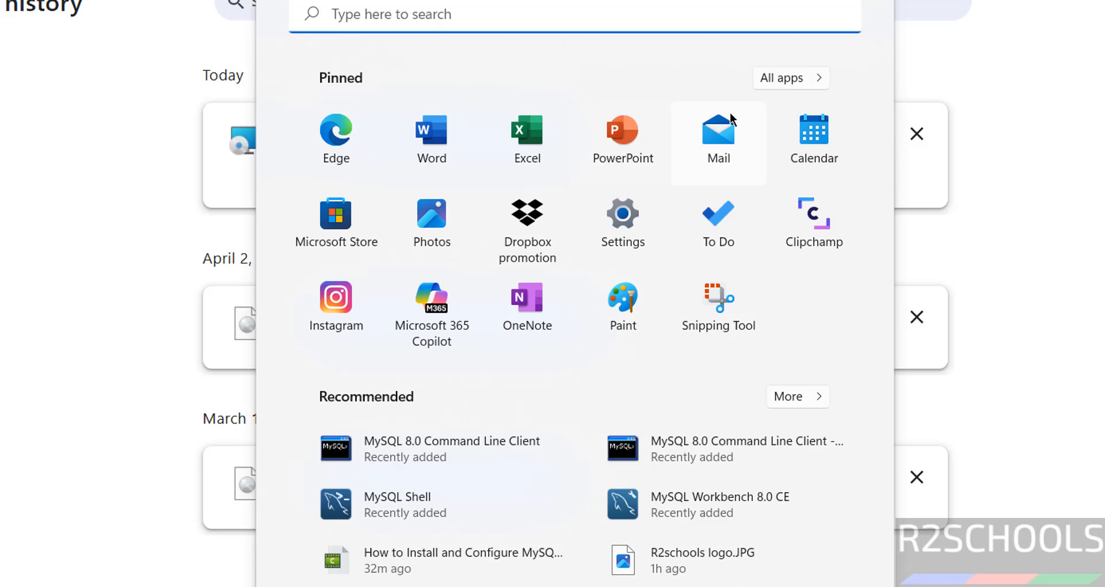
left_click(799, 81)
scroll(471, 321, "down", 15)
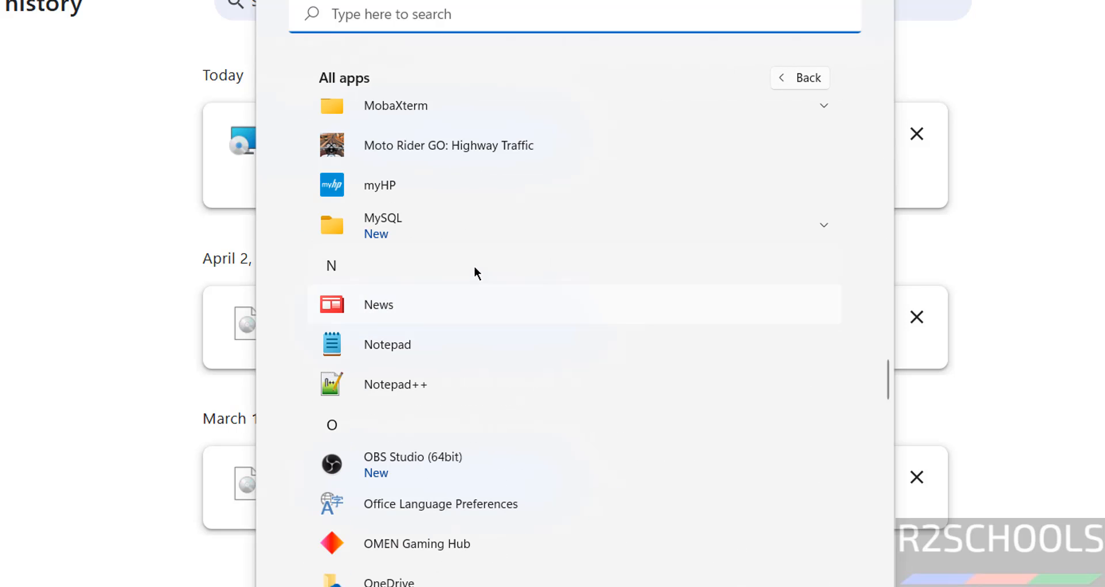
left_click(467, 225)
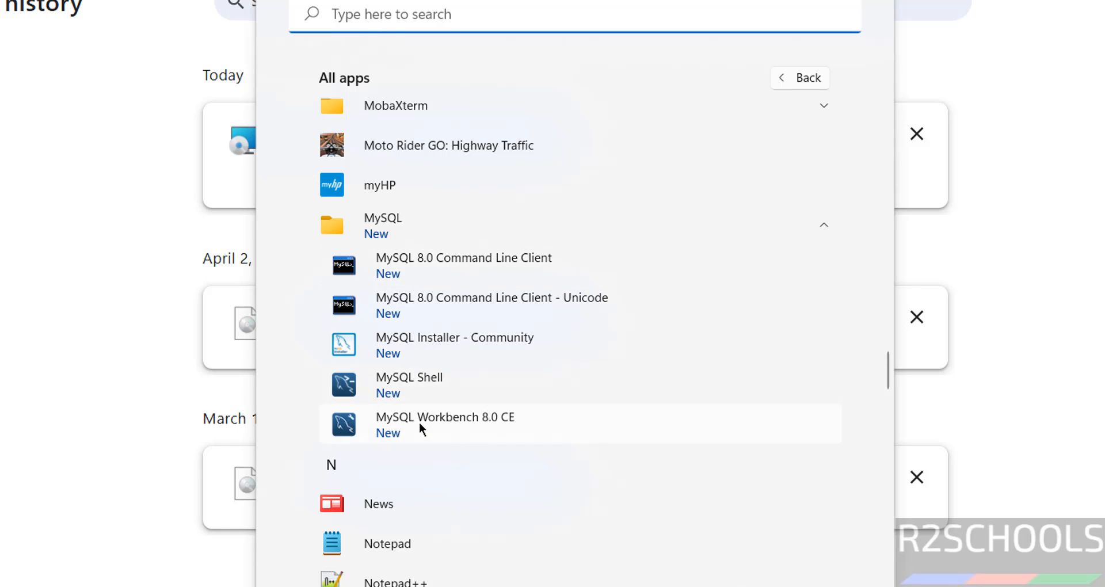
left_click(435, 267)
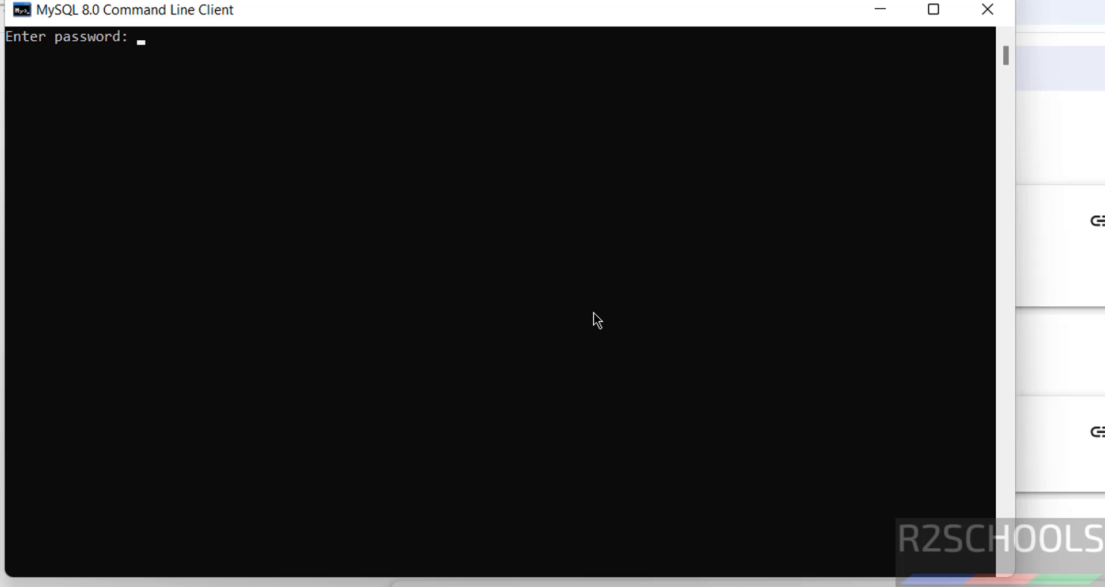
- Log in to the MySQL server with the root account password and highlight the server version line
type("*********")
key("Return")
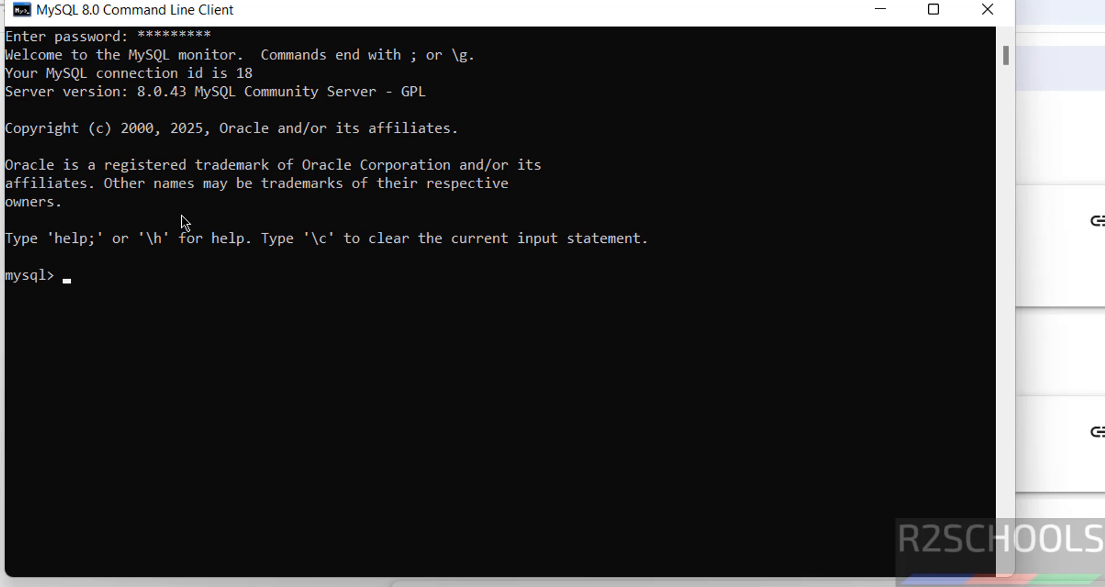
left_click_drag(130, 94, 336, 98)
left_click(306, 238)
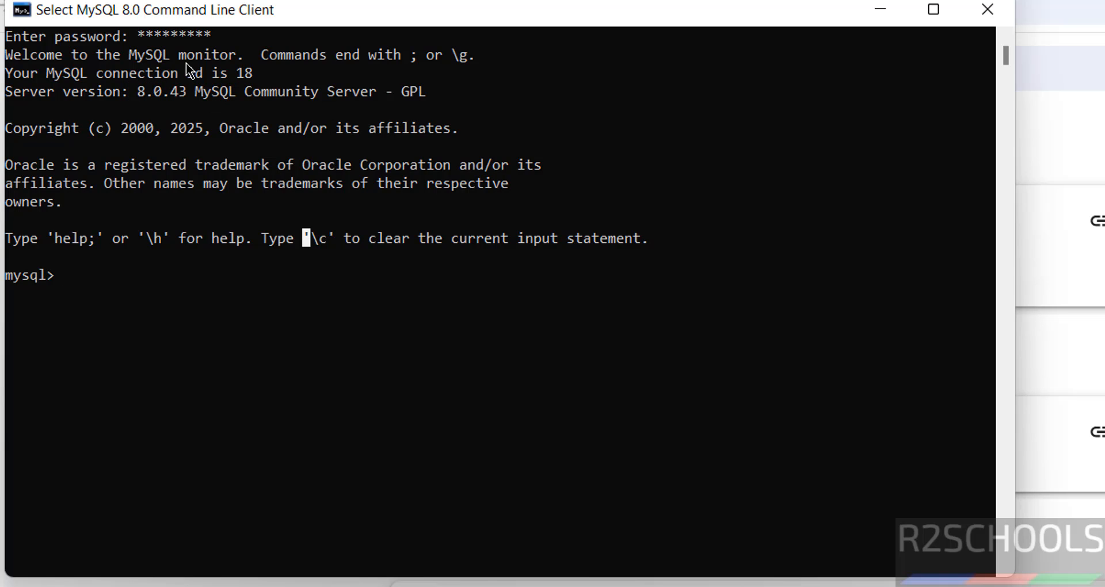
- Turn on bold fonts in the command line client's window properties and dismiss the shortcut error
left_click(26, 14)
left_click(101, 224)
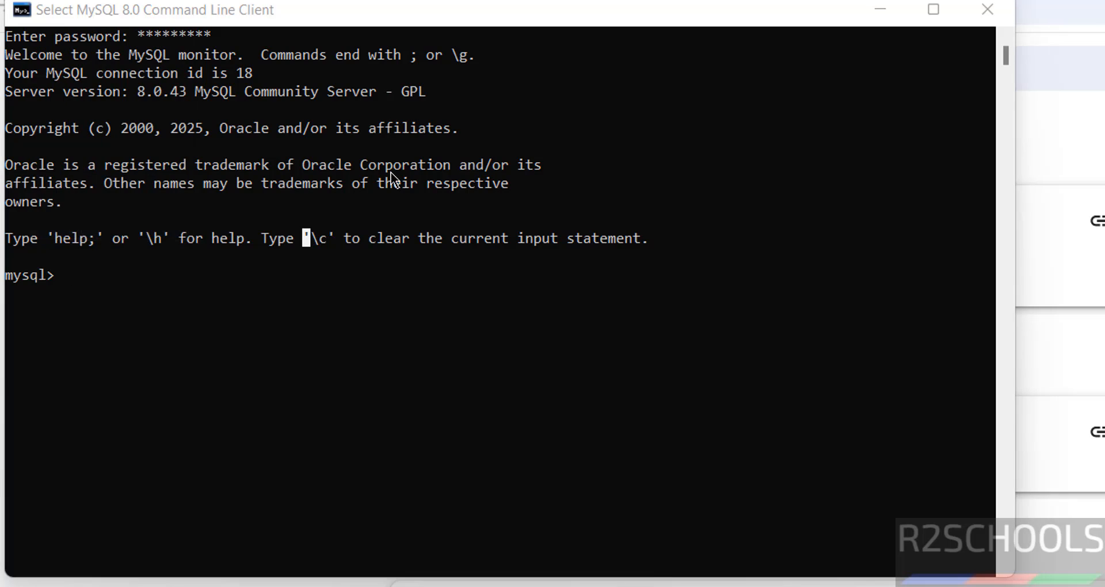
left_click(83, 168)
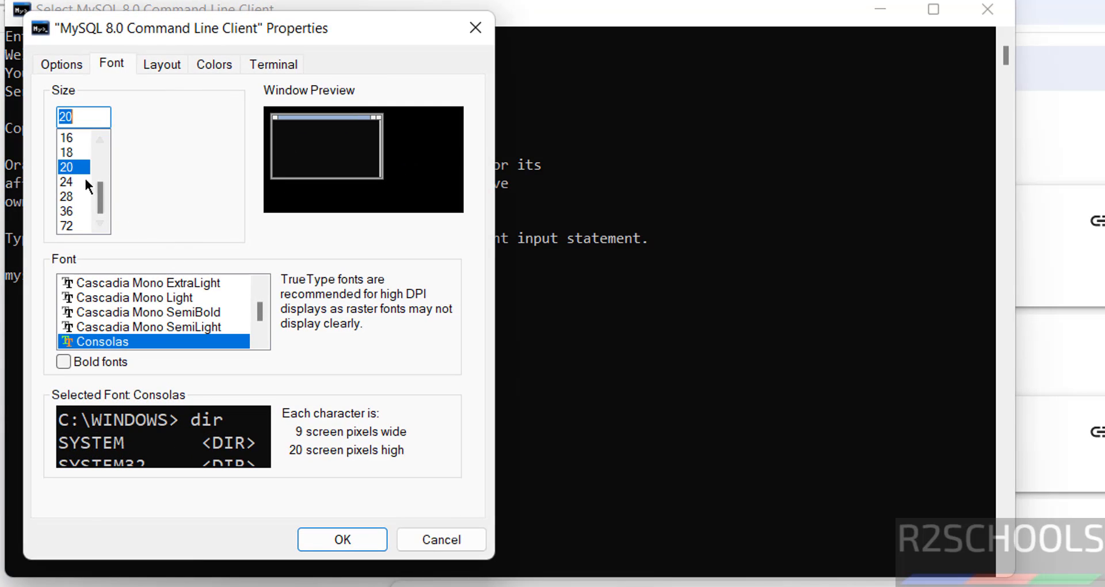
left_click(105, 360)
left_click(316, 538)
left_click(979, 523)
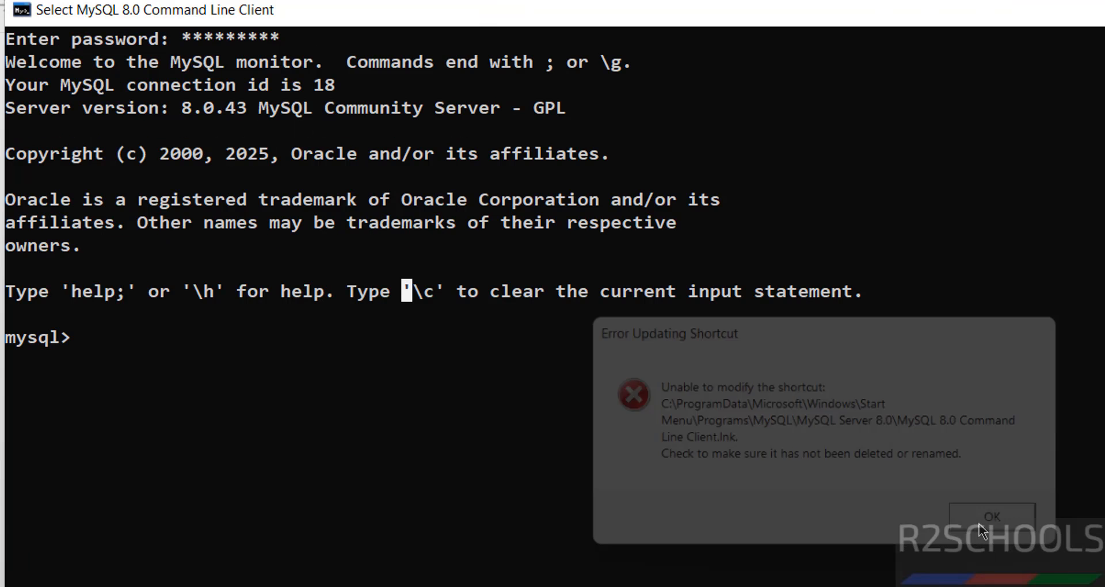
left_click(416, 385)
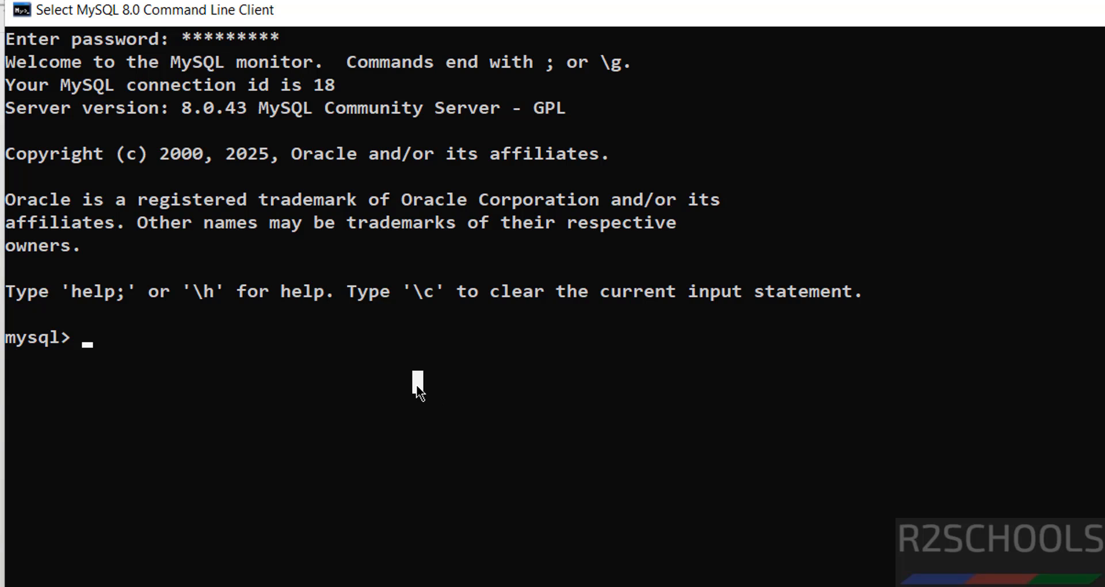
- List the server's databases with show databases; and highlight the sample databases sakila and world
type("show datab")
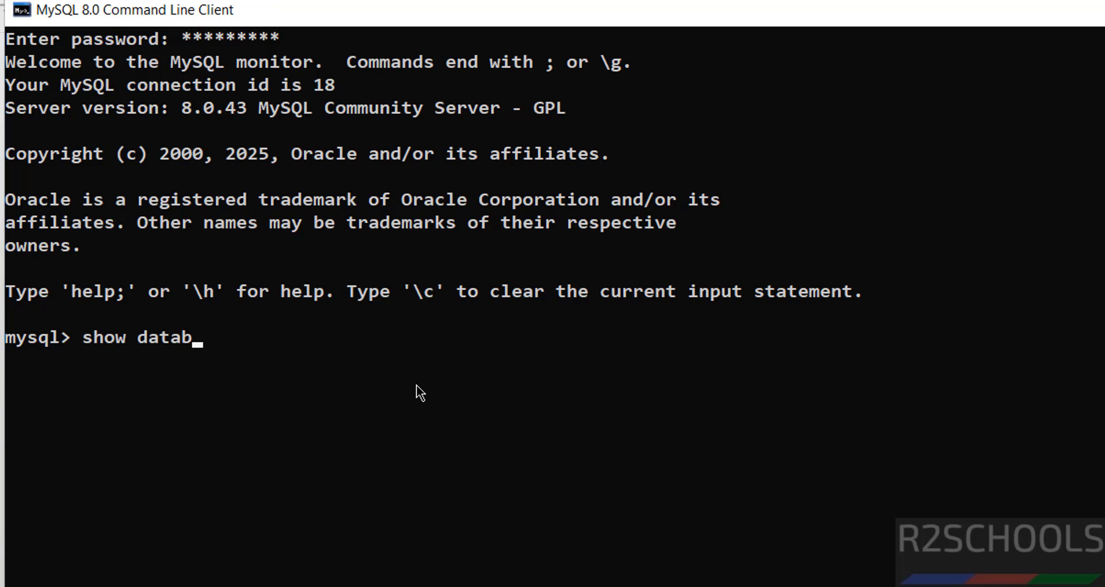
type("ases;")
key("Return")
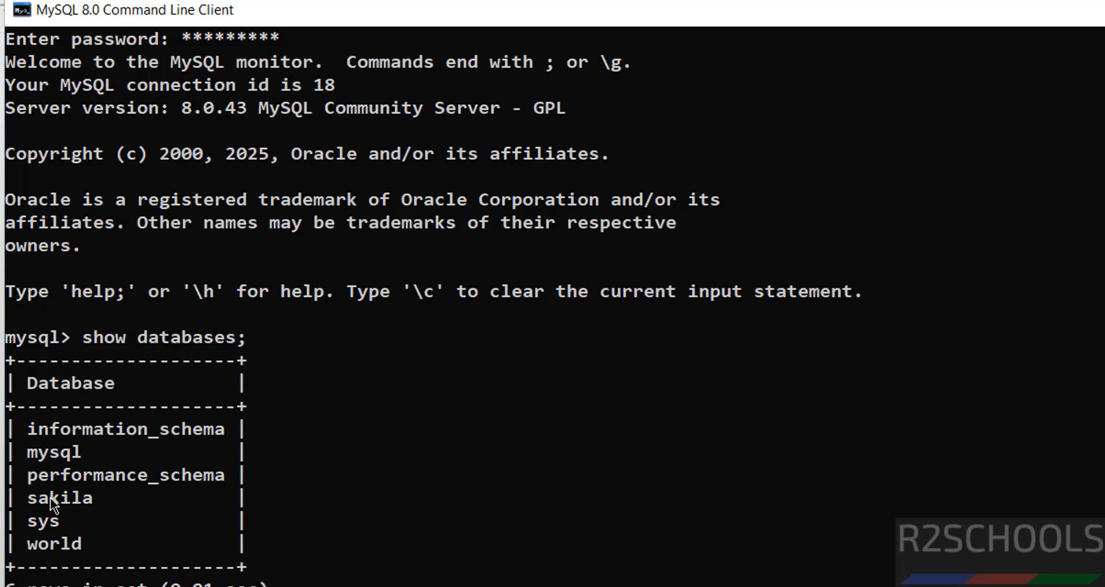
left_click_drag(42, 499, 86, 498)
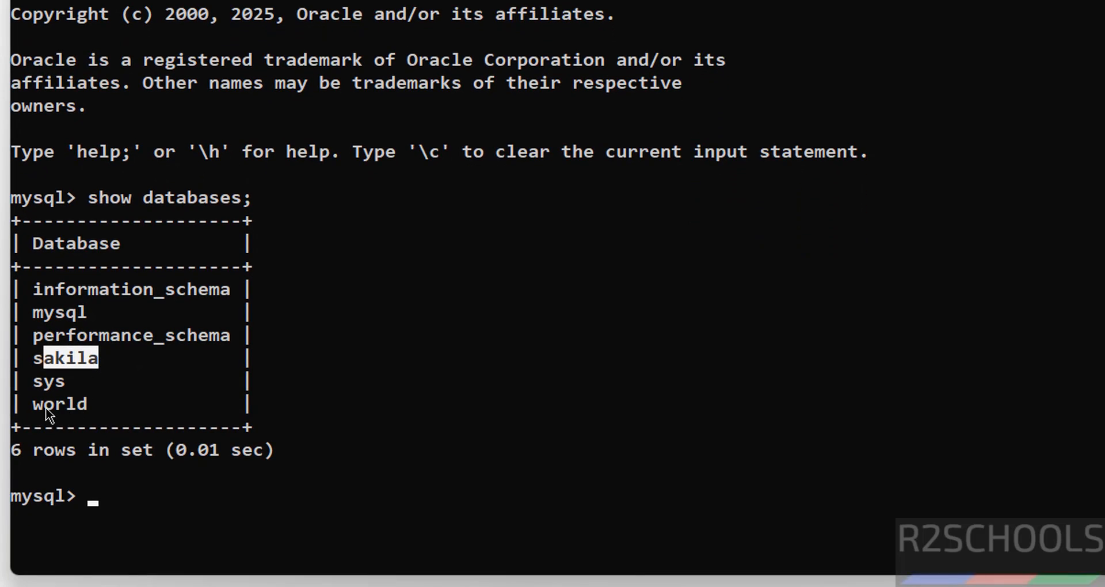
left_click_drag(40, 547, 88, 555)
left_click_drag(94, 415, 86, 404)
left_click(369, 410)
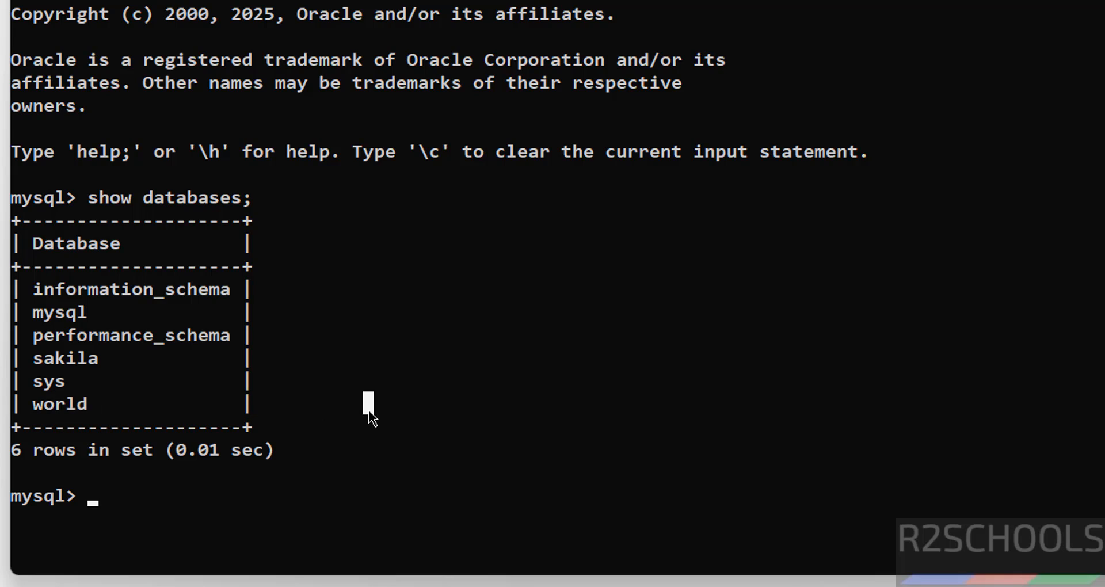
- Create a database named bank and list the databases again
type("create ")
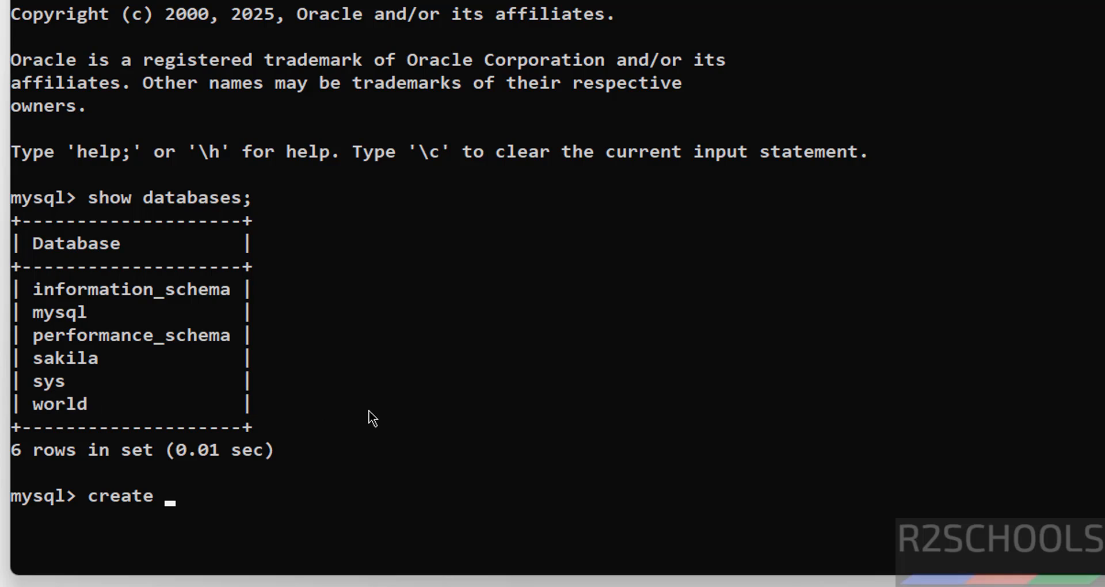
type("database ba")
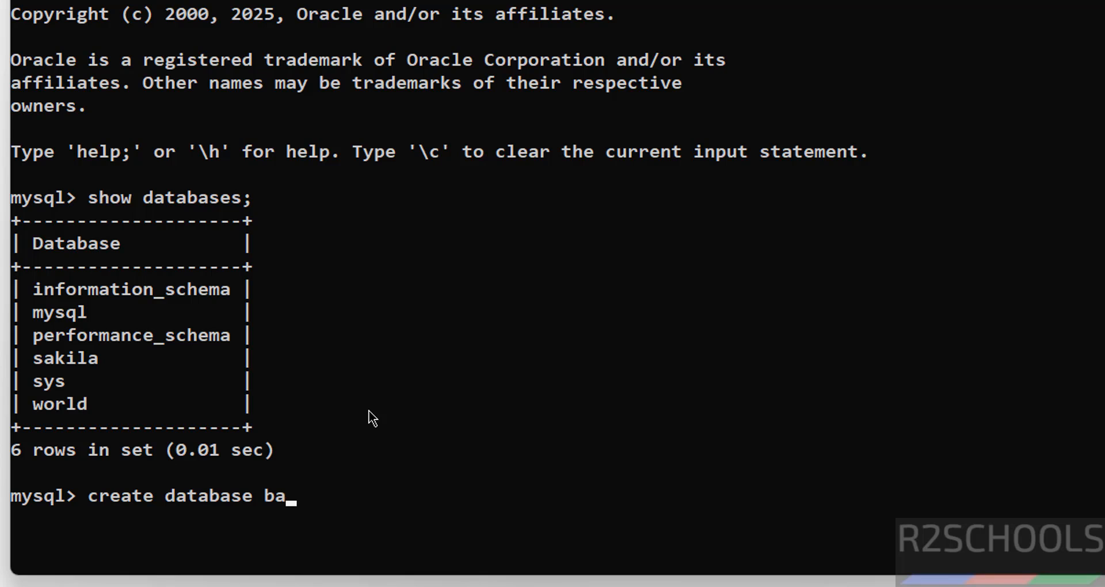
type("nk;")
key("Return")
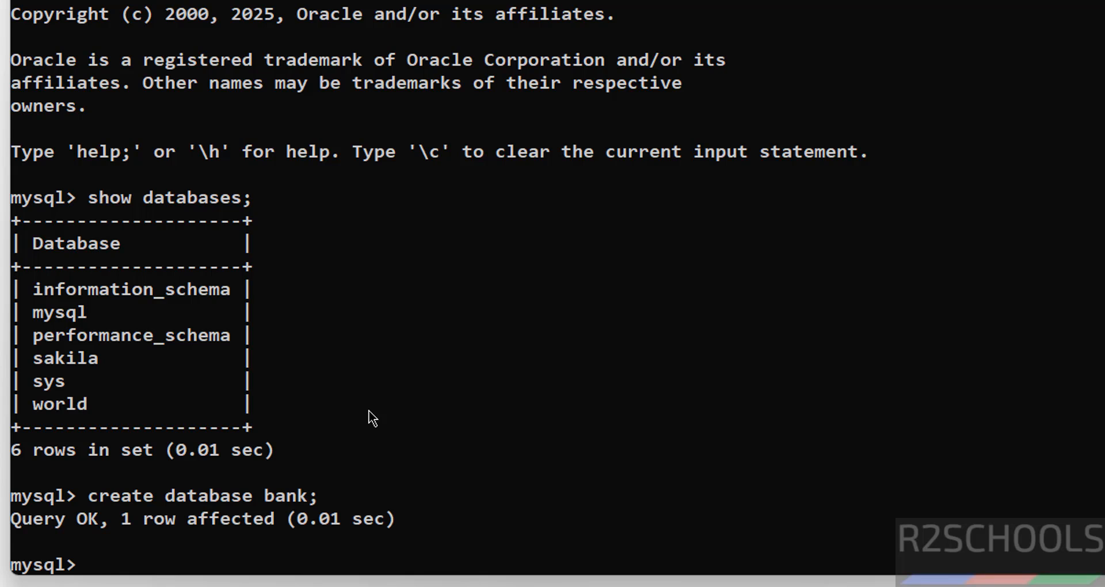
key("Up")
key("Up")
key("Return")
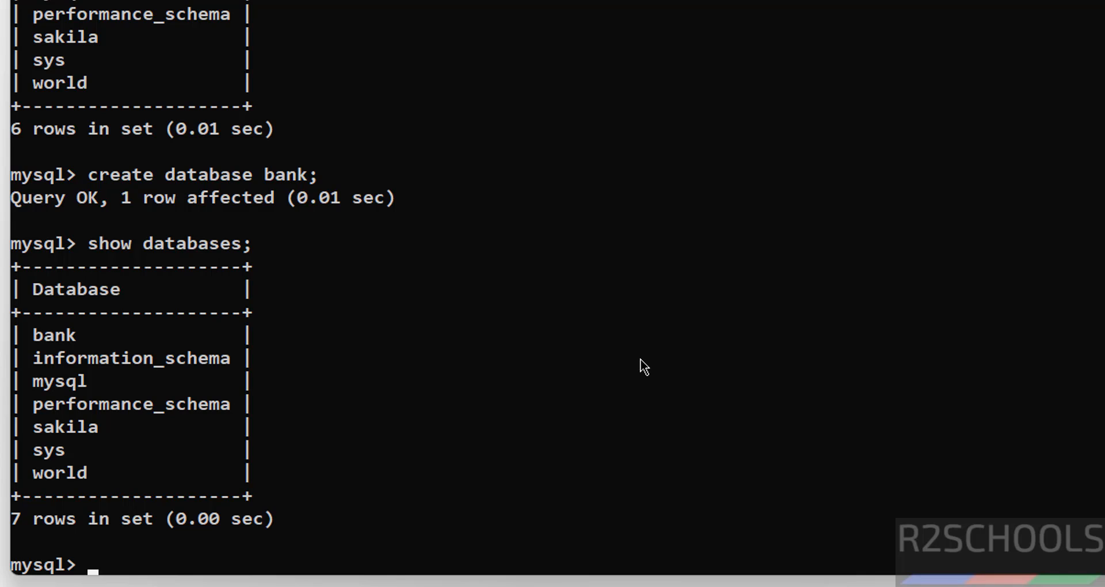
- Make bank the active database with use bank;
type("use bank")
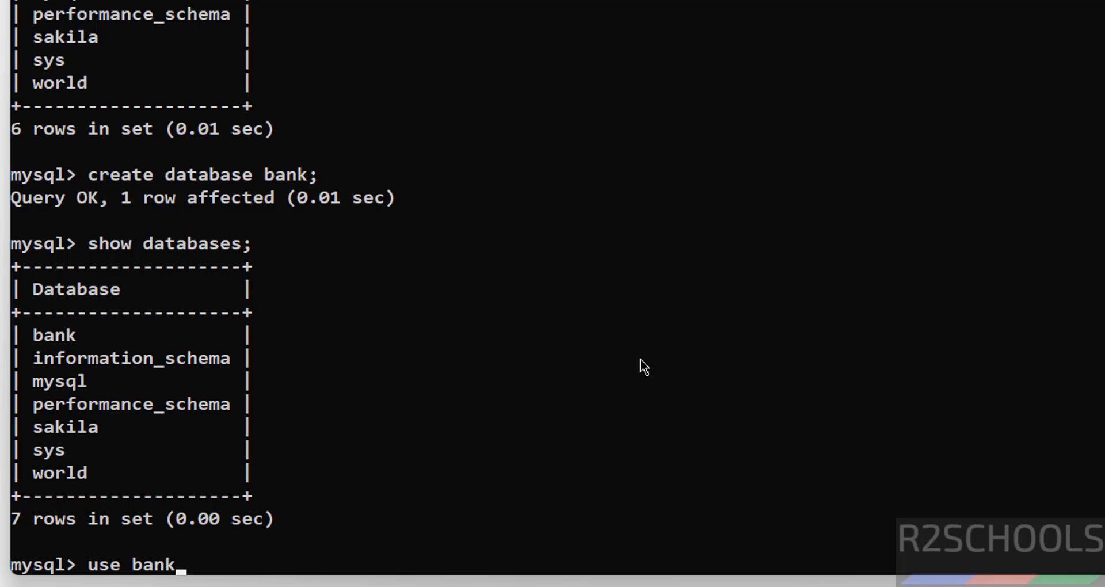
type(";")
key("Return")
- Create a customer table with cno int primary key and cname varchar(100) not null, and list the database's tables
type("crea")
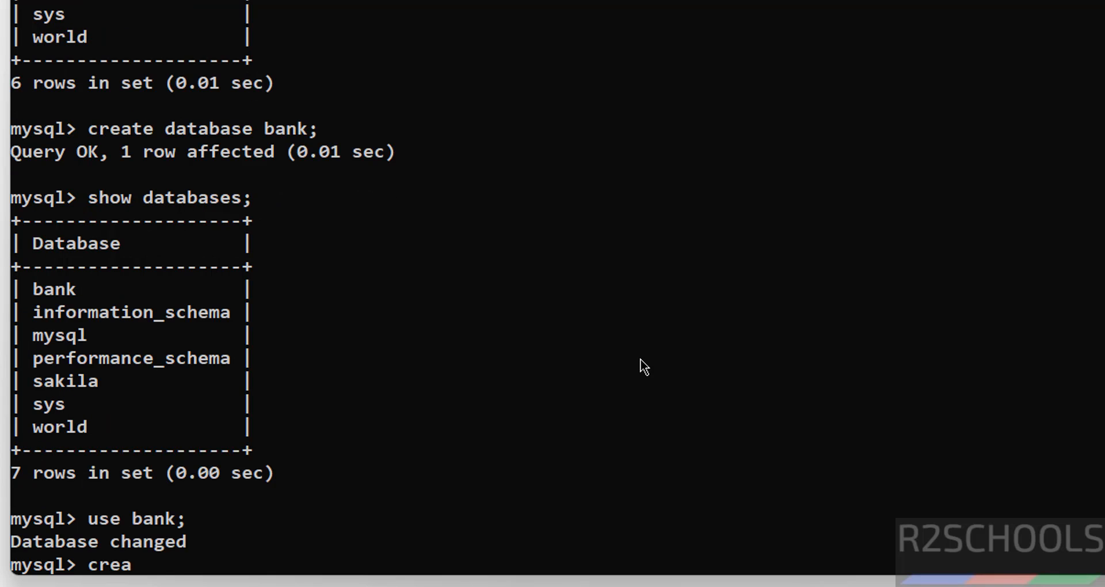
type("te tbale")
key("BackSpace")
key("BackSpace")
key("BackSpace")
key("BackSpace")
key("BackSpace")
type("able custo")
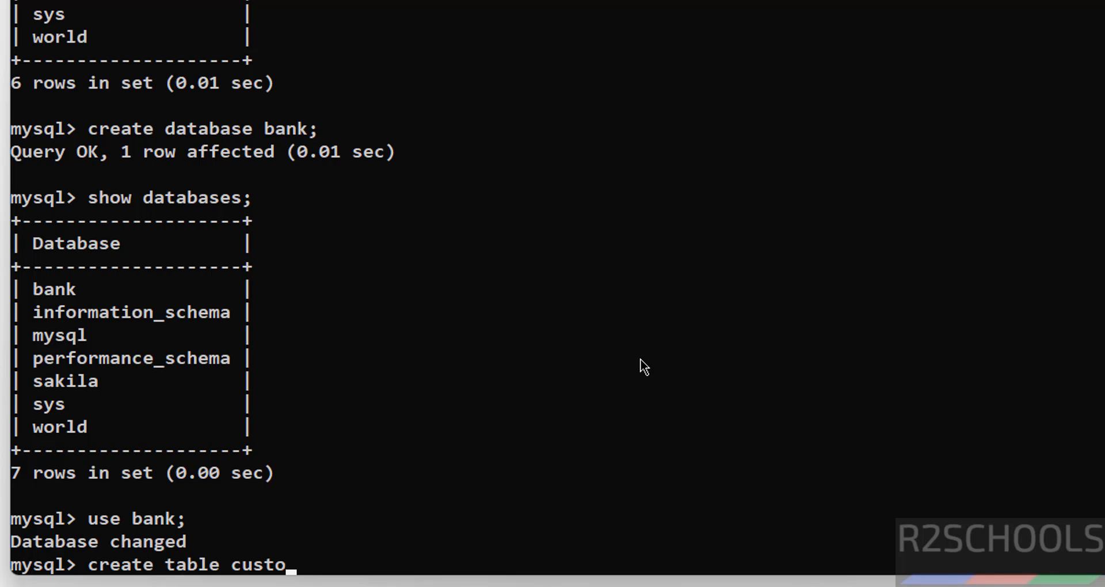
type("mer(cno ")
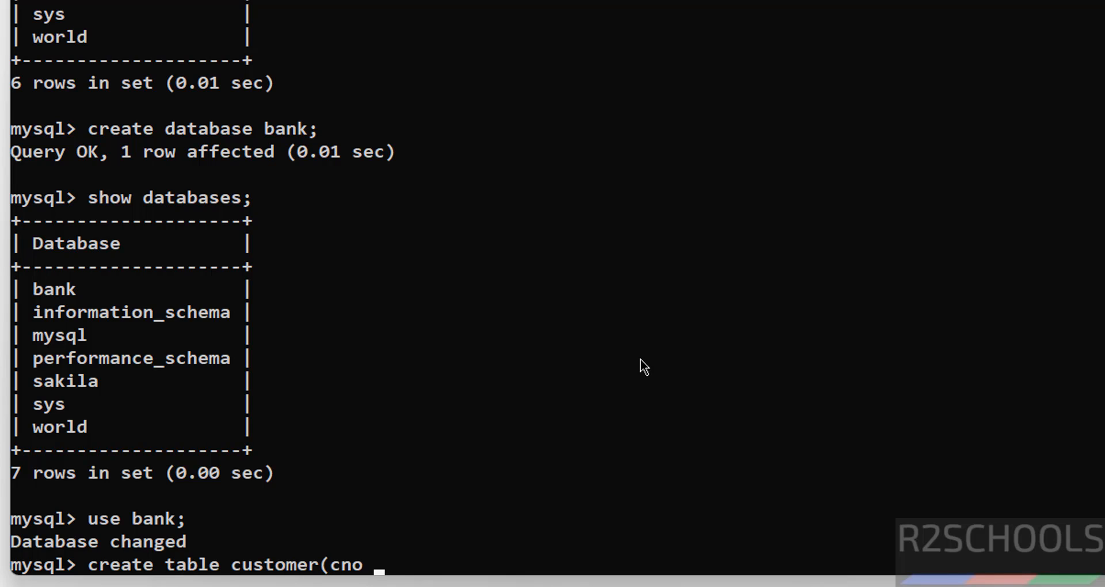
type("int prima")
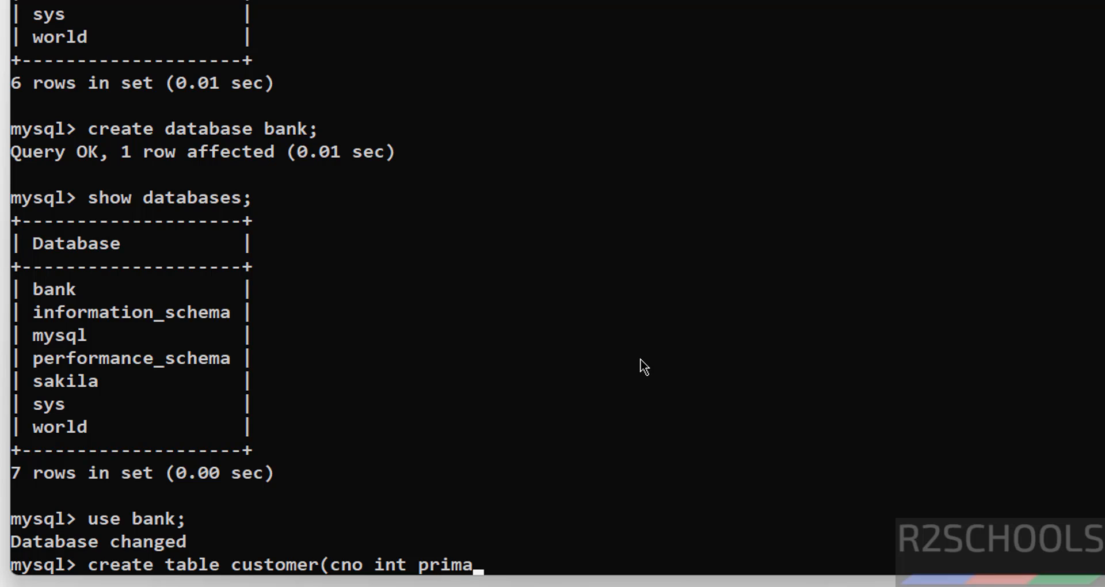
type("ry key,")
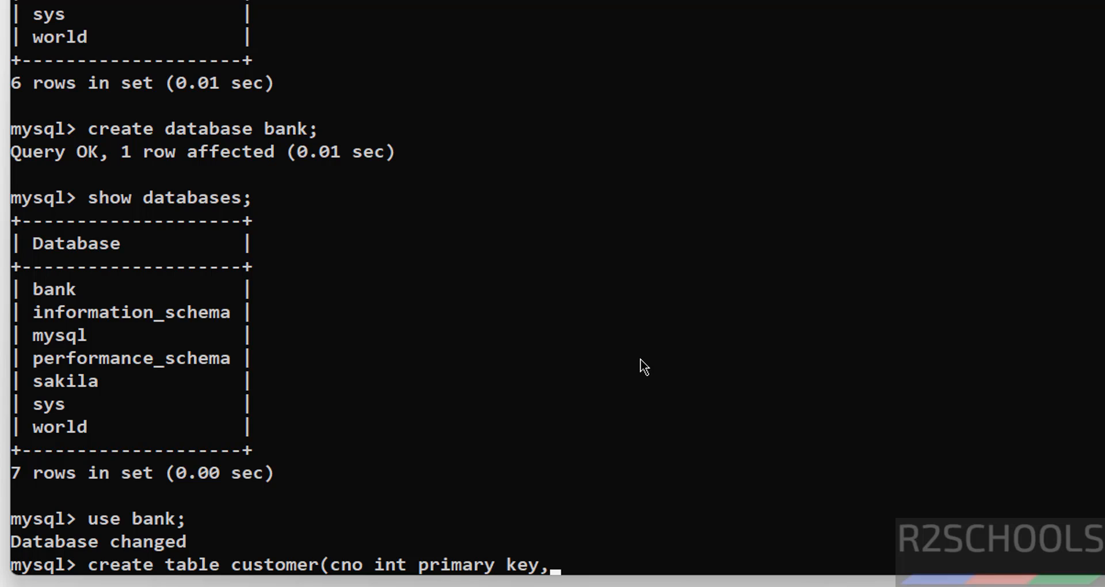
type(" cname varchar")
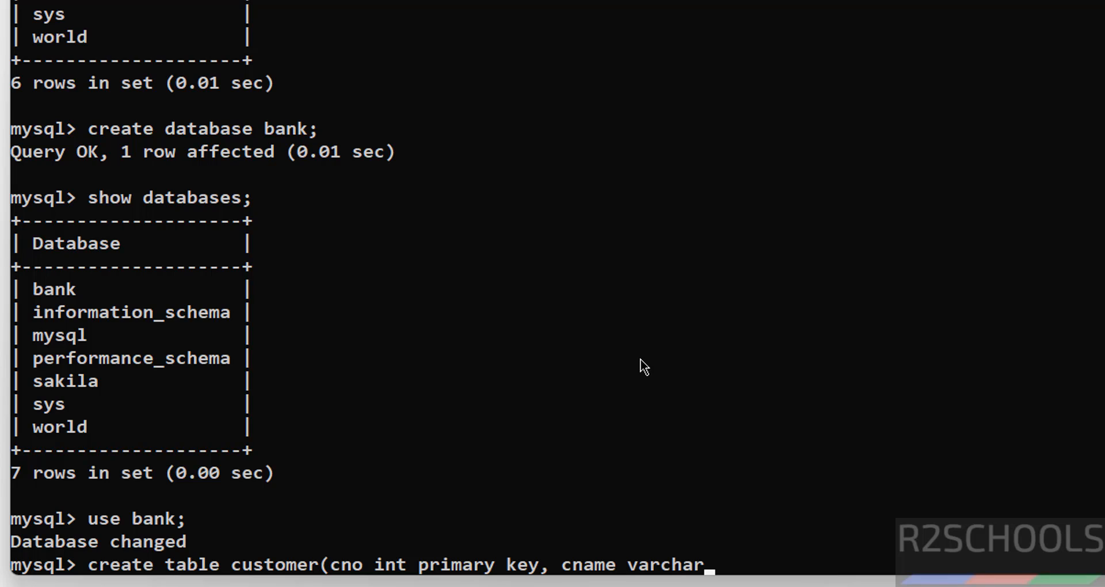
type("(100) not ")
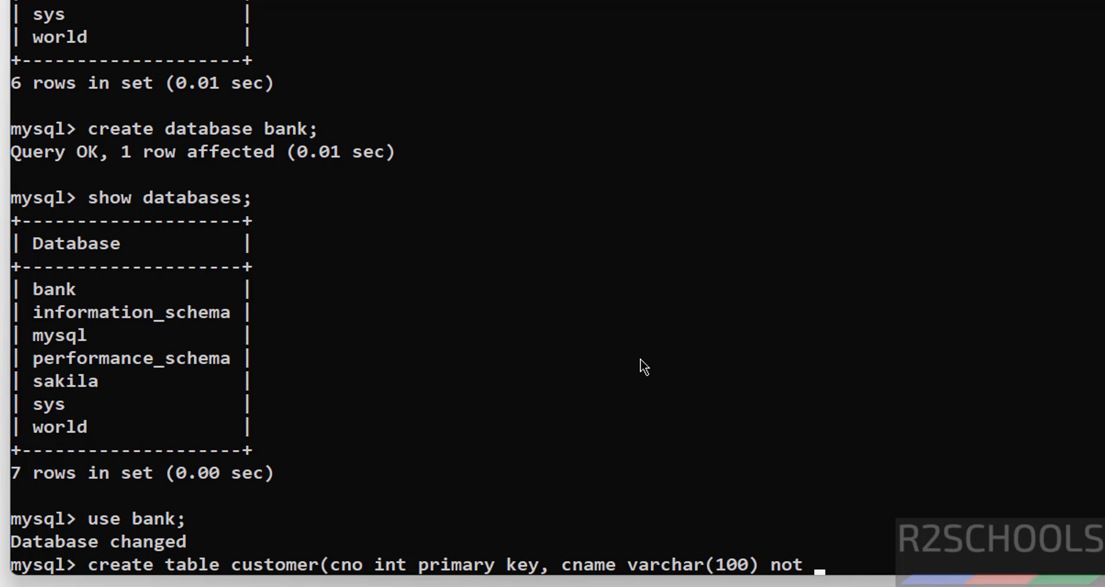
type("null")
type(";")
key("Return")
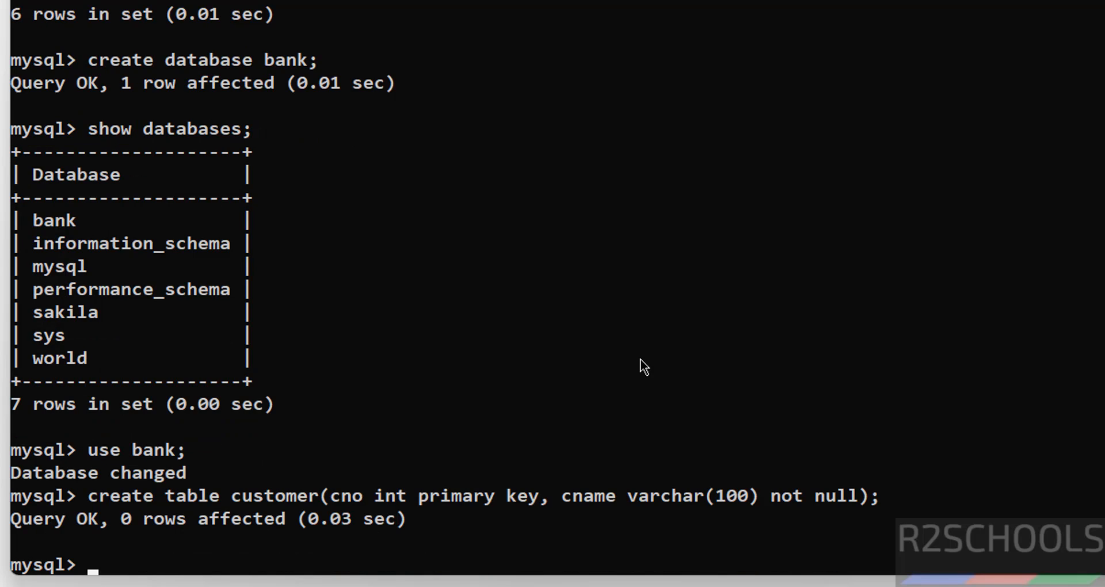
type("show tables;")
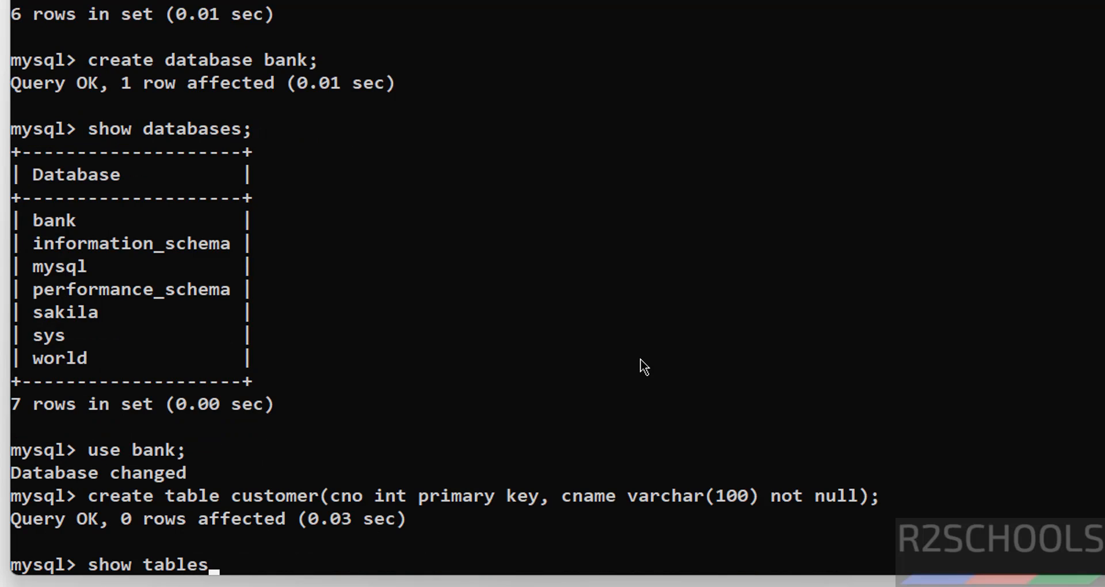
key("Return")
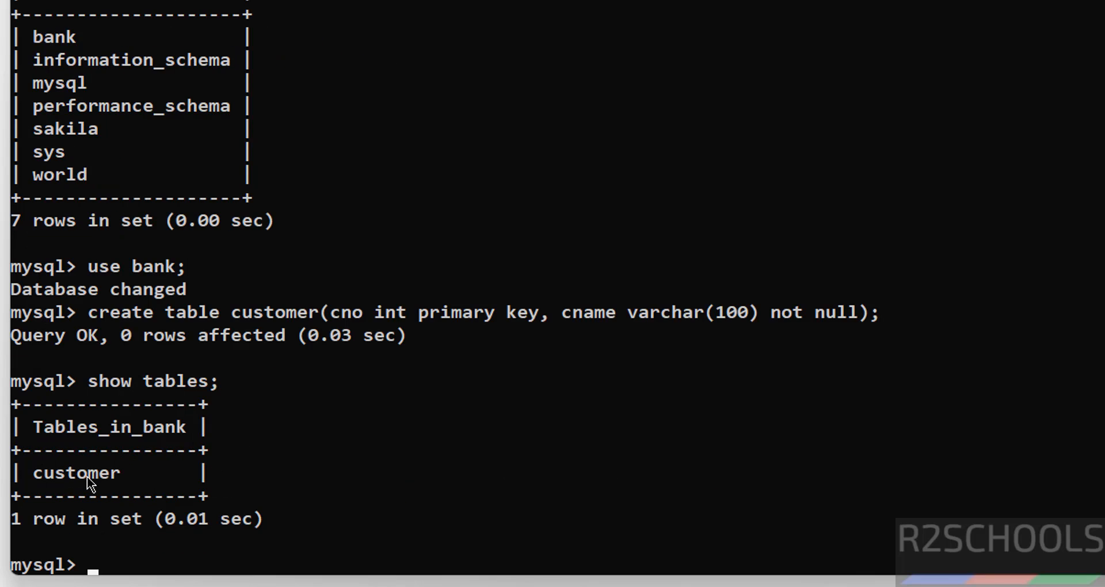
- Insert a row into the customer table with cno 100 and the customer's first name as cname
type("insert into")
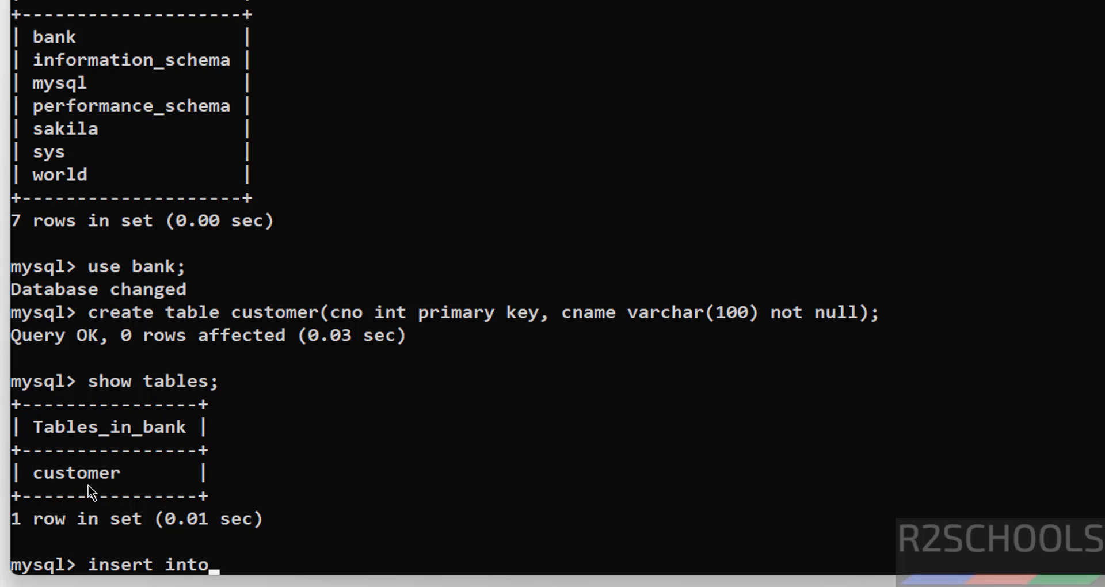
type(" customer val")
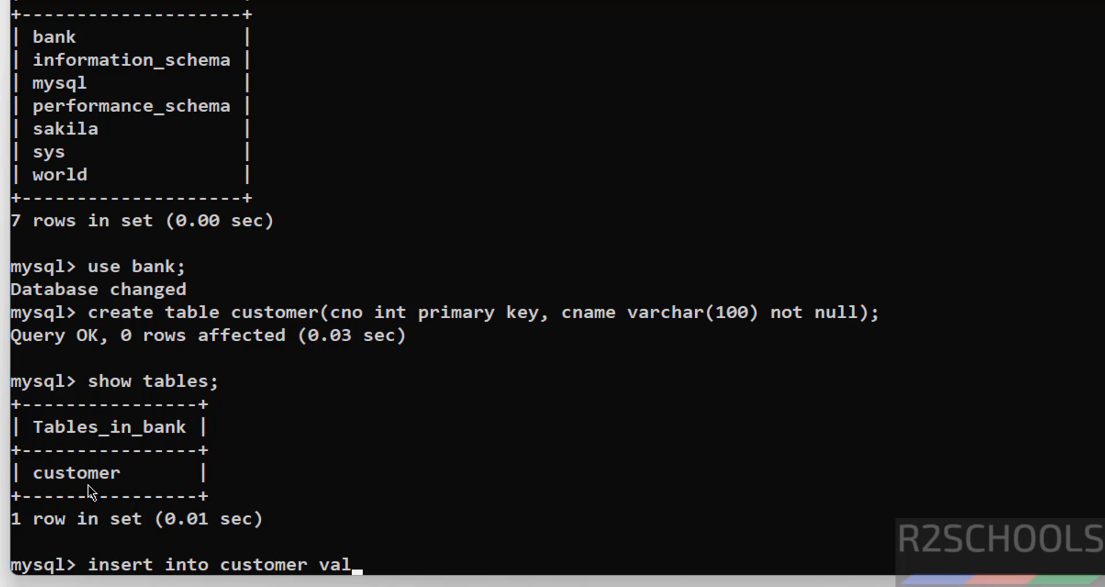
type("ues(100,")
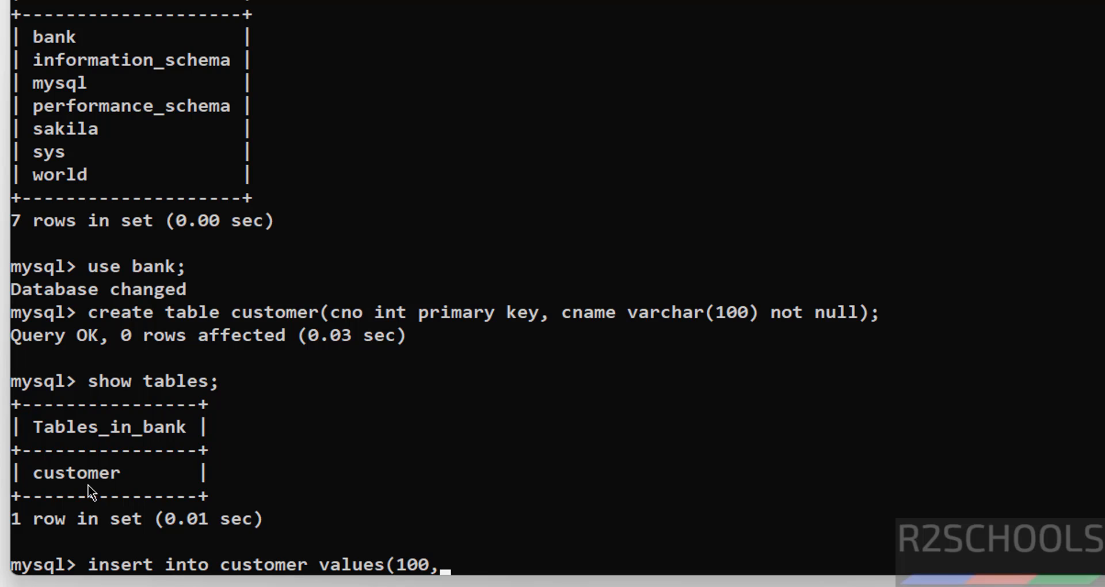
type("'David');")
key("Return")
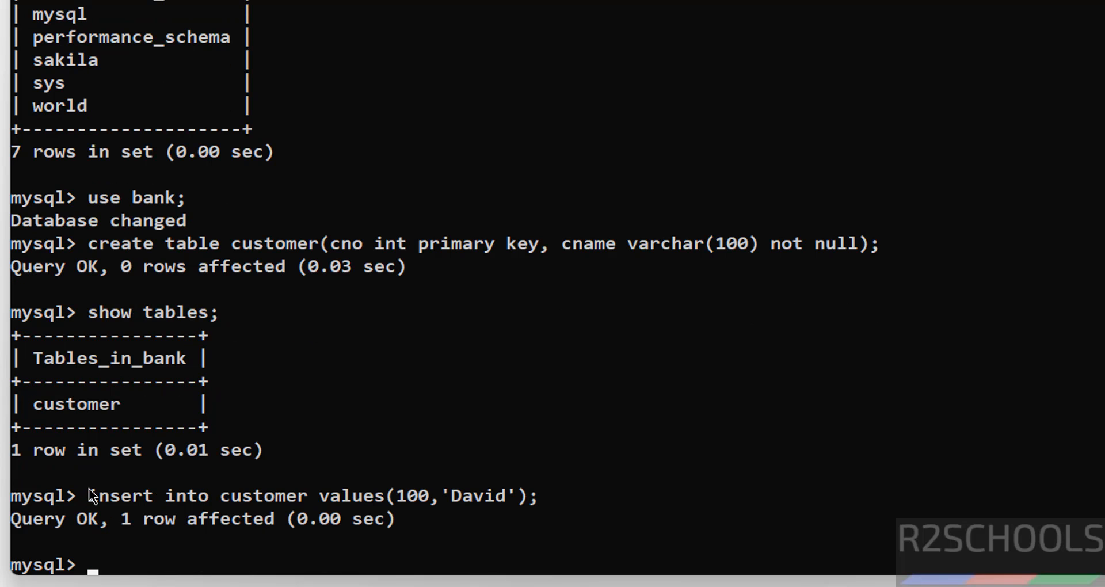
- Insert a second row into the customer table with cno 101 and another customer's first name as cname
key("Up")
key("Left")
key("Left")
key("Left")
key("Left")
key("Left")
key("Left")
key("Left")
key("Left")
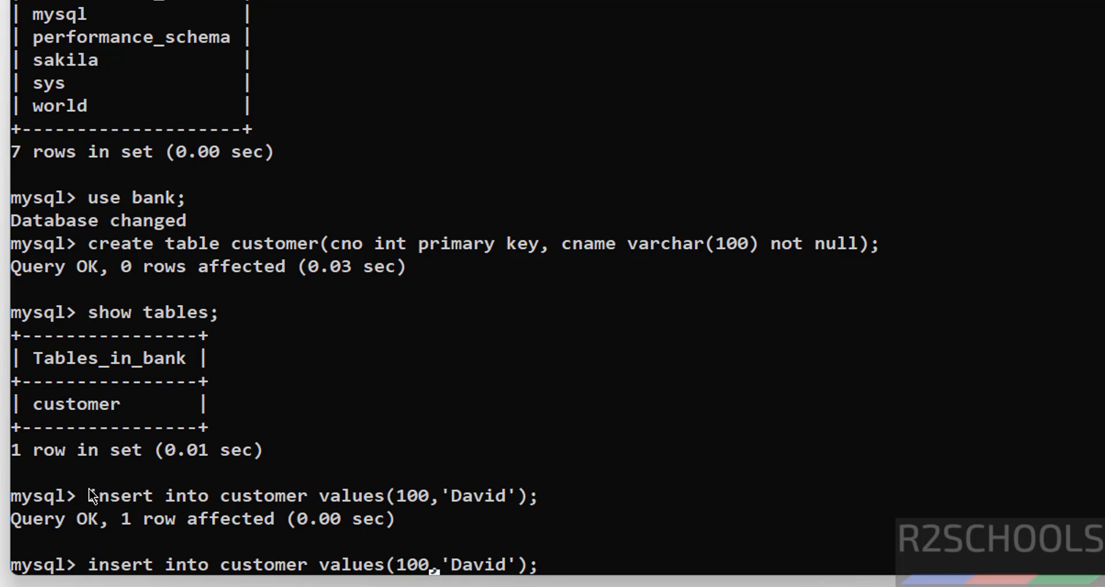
key("BackSpace")
type("1")
key("Right")
key("Right")
key("Delete")
key("Delete")
key("Delete")
key("Delete")
key("Delete")
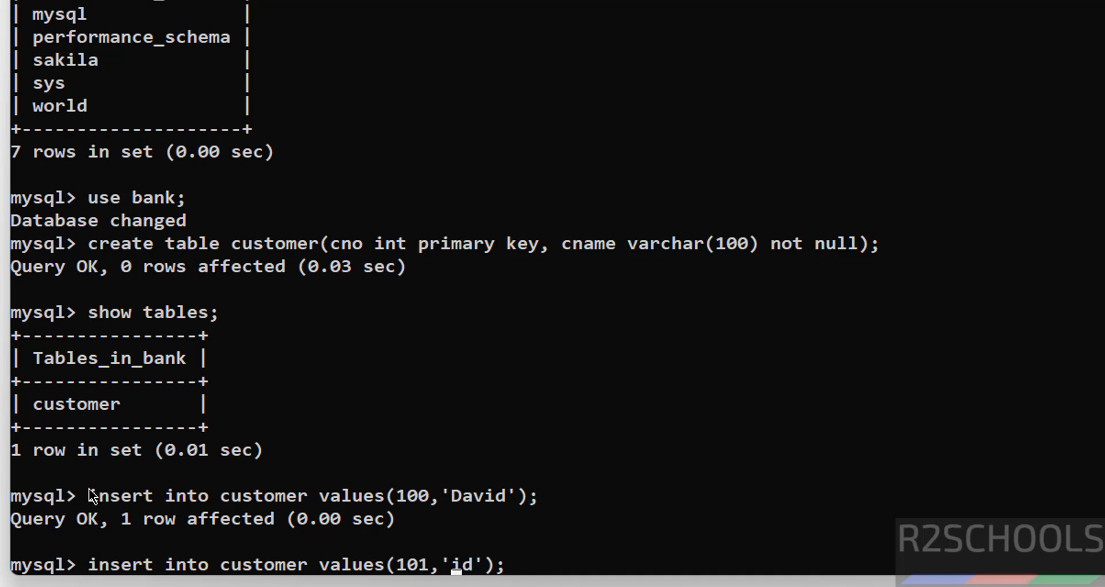
type("Vijay")
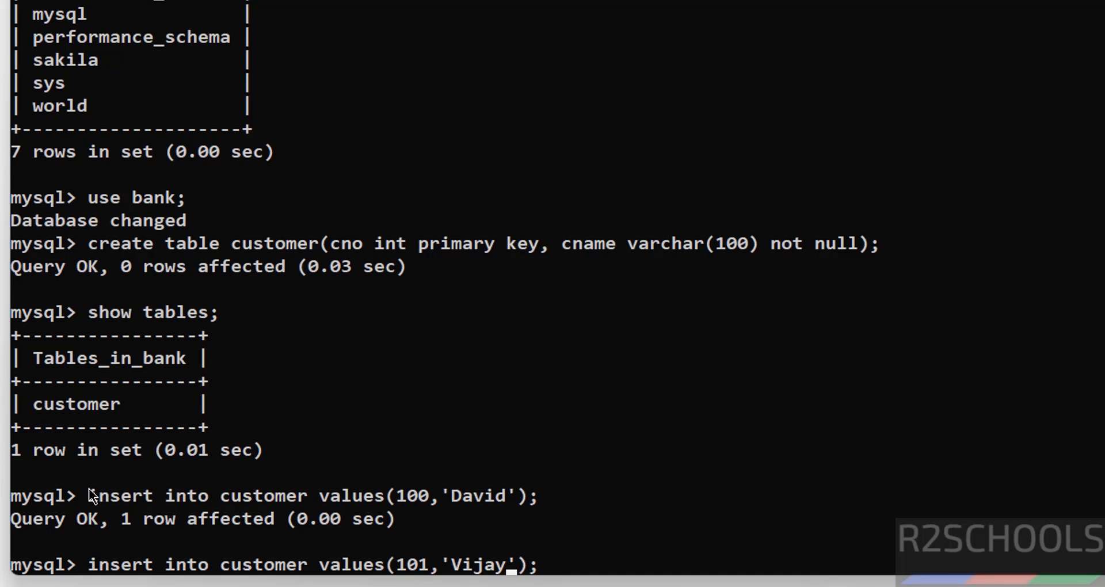
key("Return")
- Query all rows of the customer table with select * from customer;
type("select ")
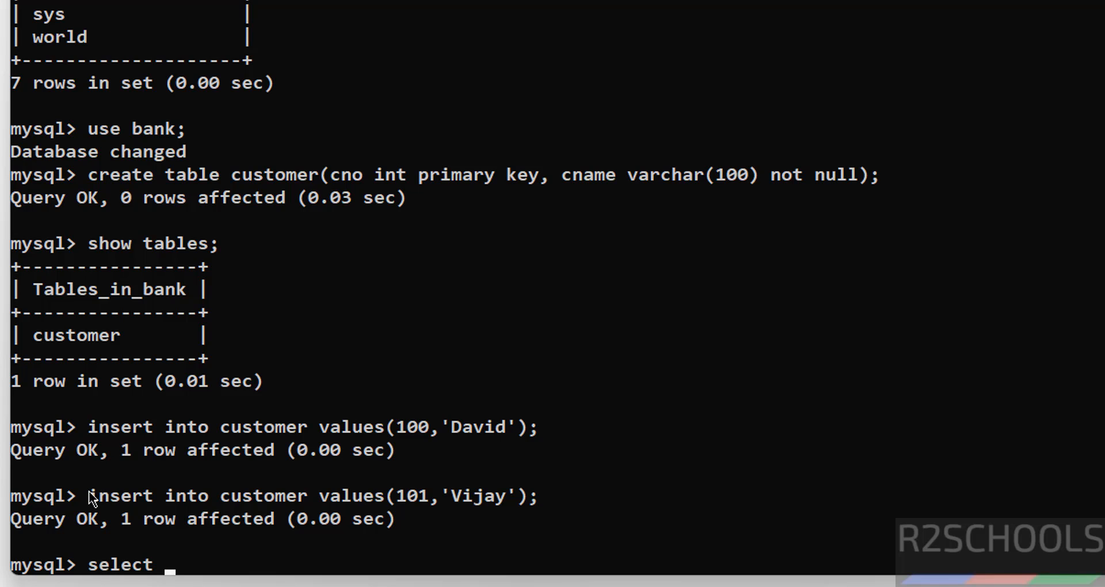
type("* from customer;")
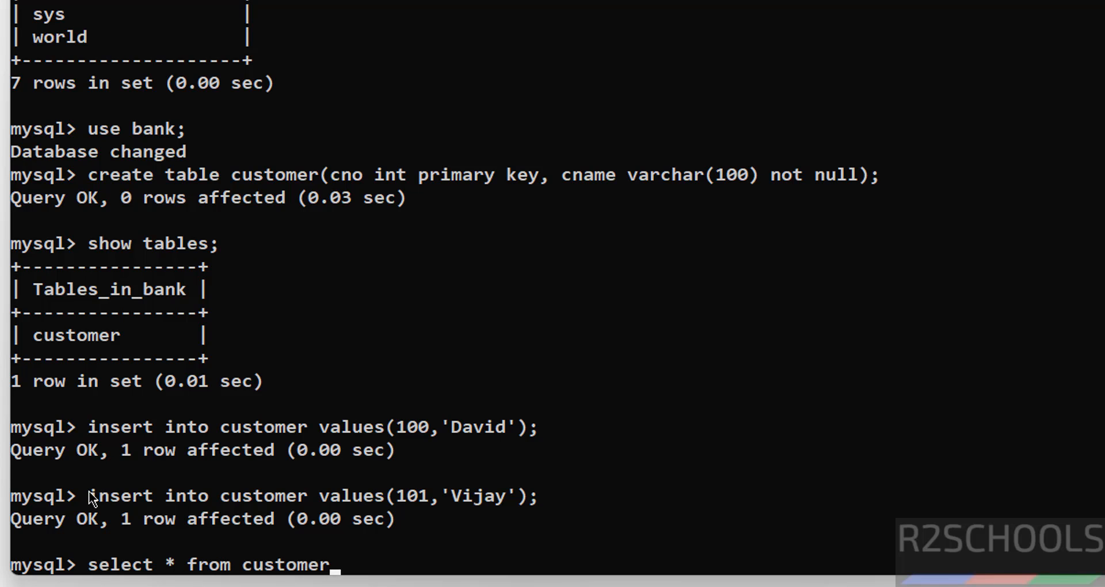
key("Return")
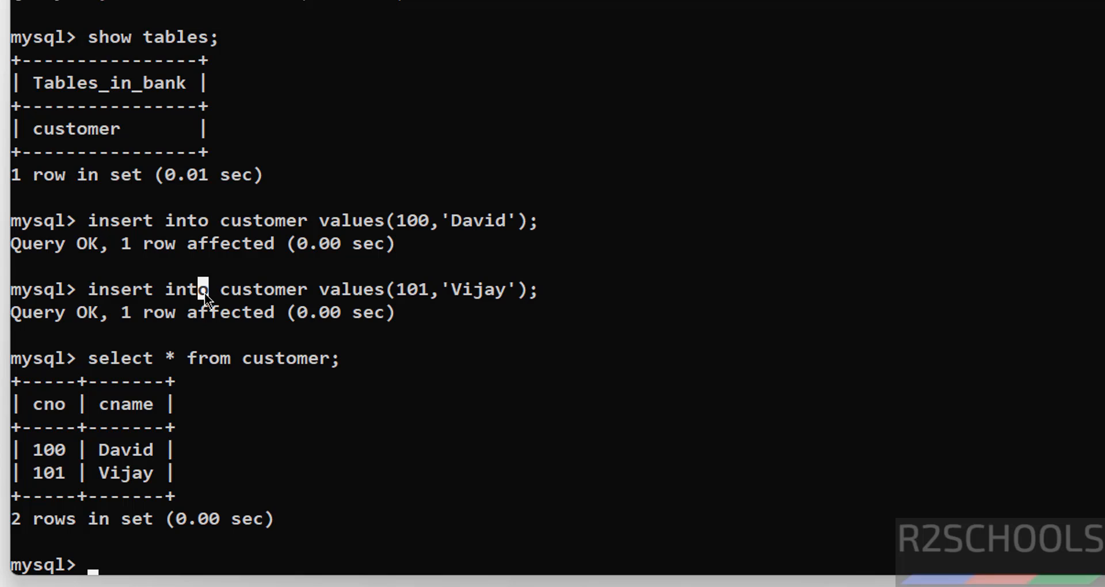
- Try to list the server's user accounts with show users;
type("show users;")
key("Return")
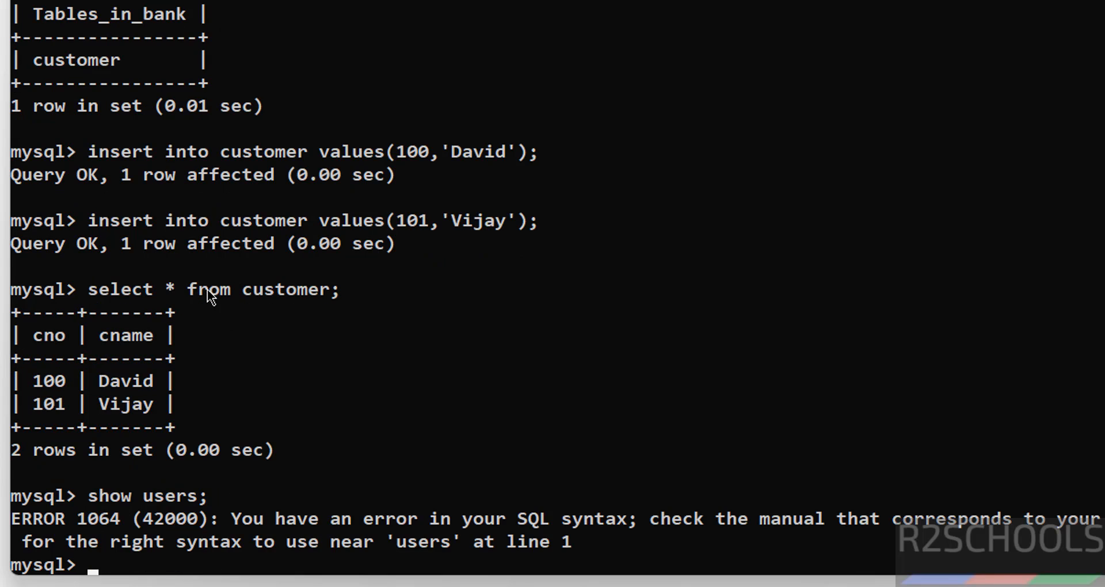
- List the server's user accounts with select user from mysql.user;
type("select us")
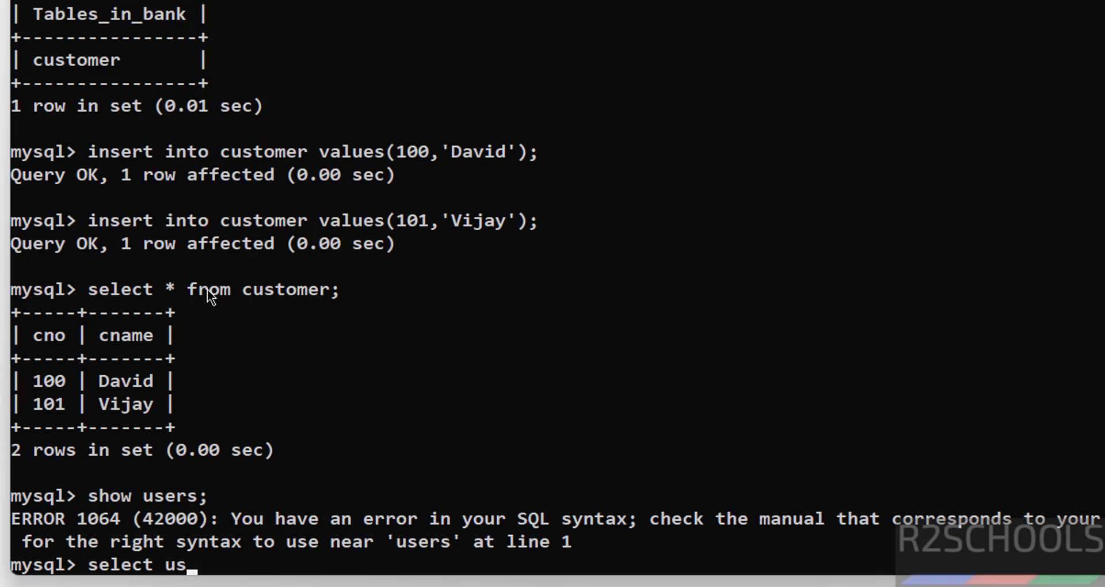
type("er from ")
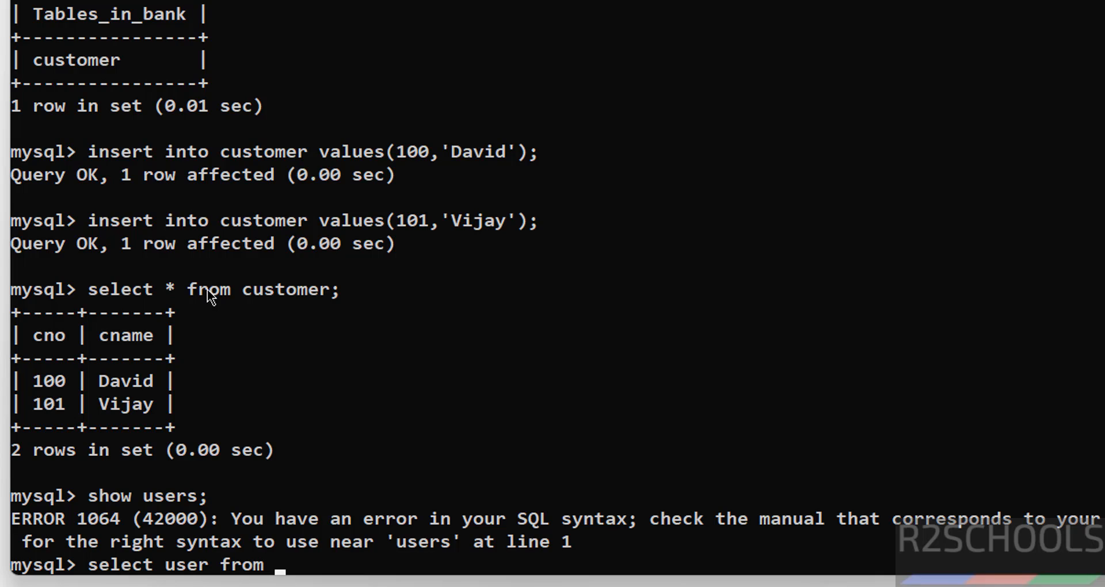
type("mysql.cu")
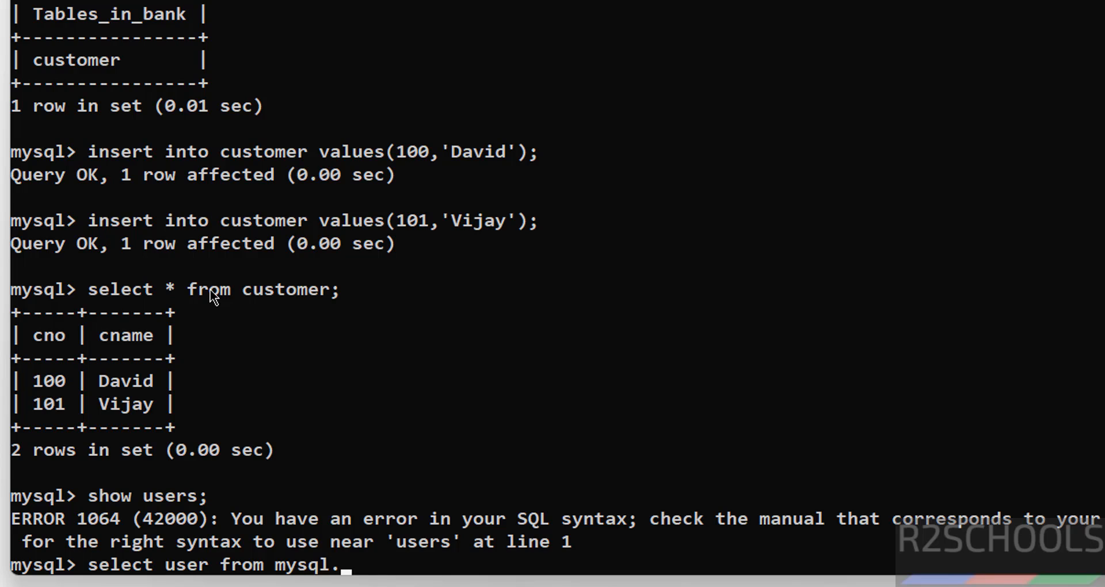
key("BackSpace")
key("BackSpace")
type("user;")
key("Return")
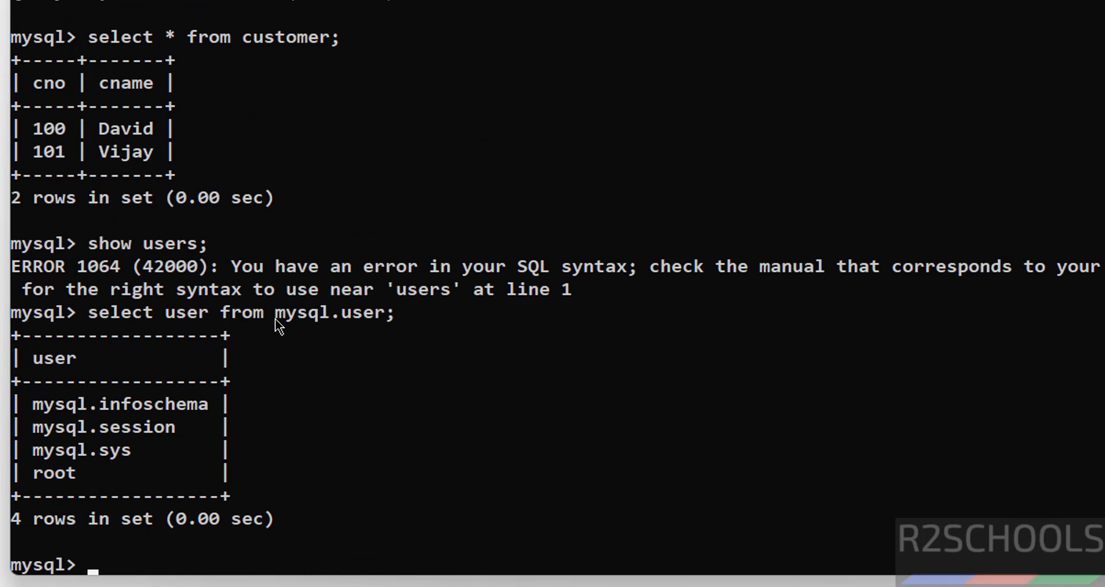
- Create a new MySQL user with a user name, identified by an account password
key("BackSpace")
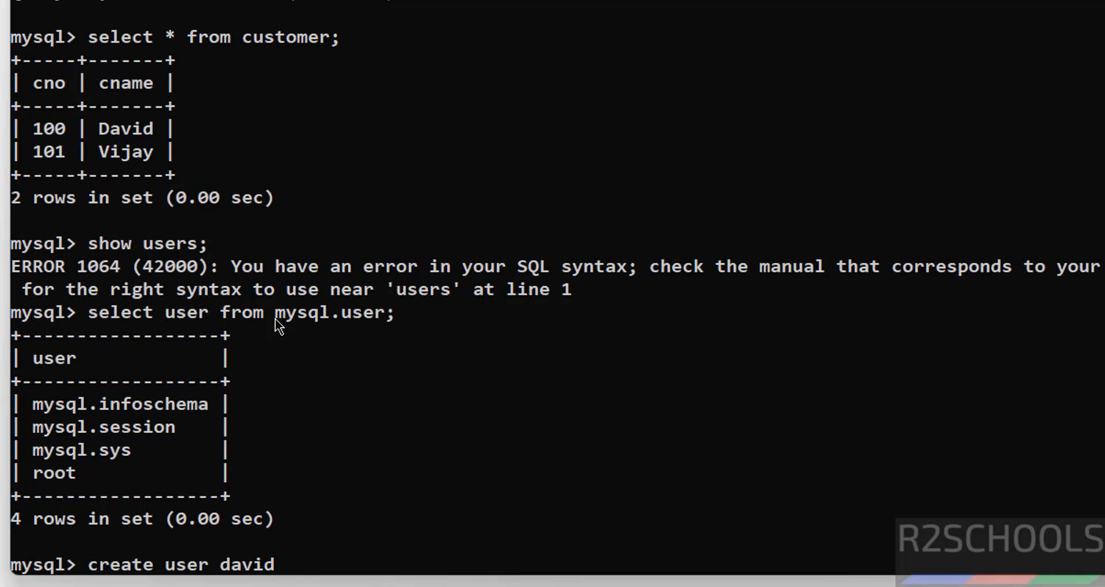
key("BackSpace")
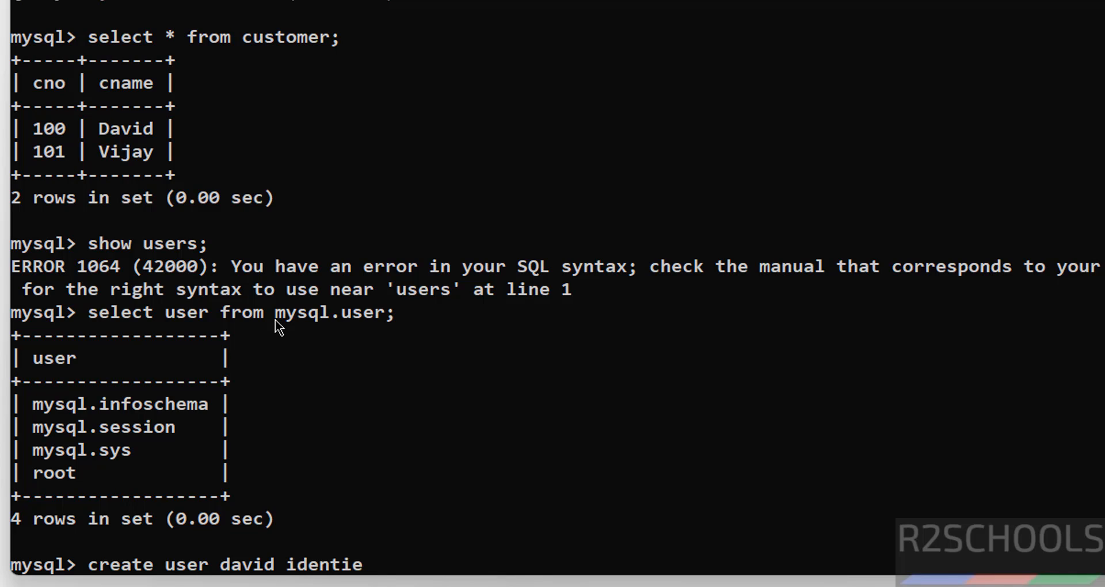
key("BackSpace")
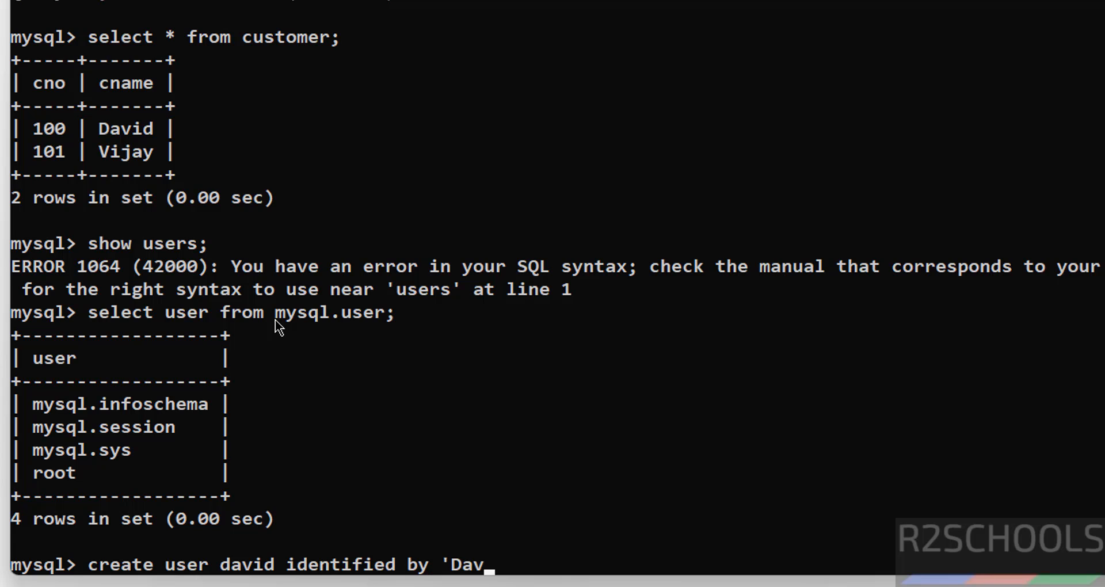
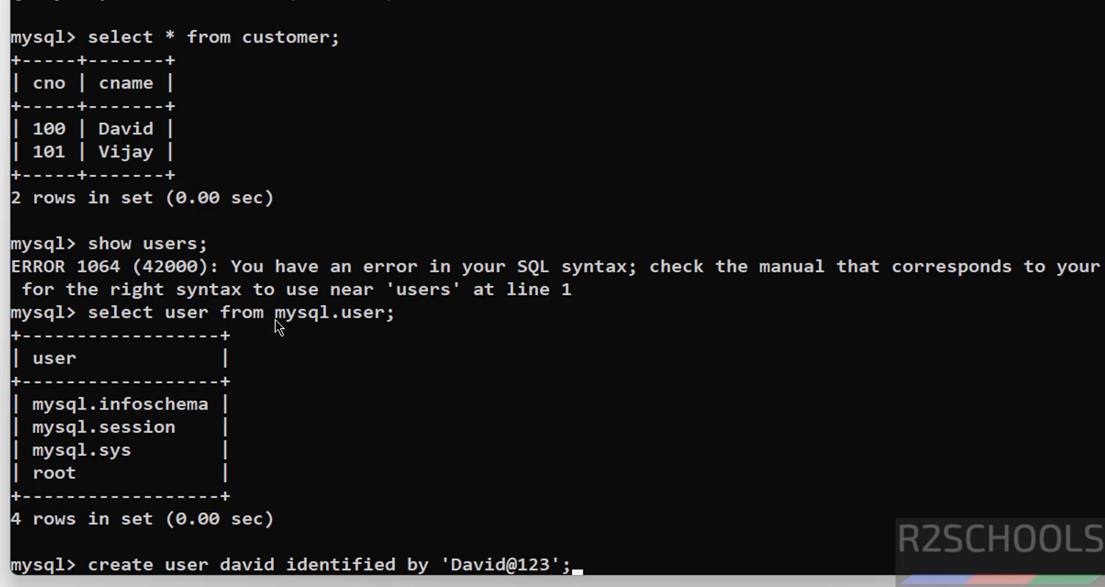
key("Return")
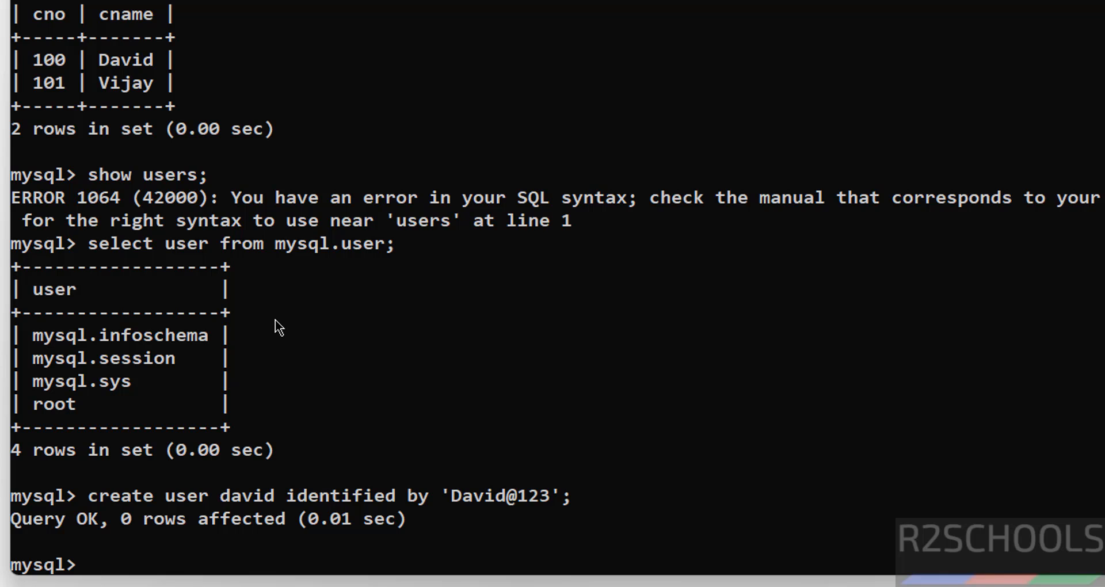
- Rerun the mysql.user query to check the accounts including the new user
key("Up")
key("Up")
key("Return")
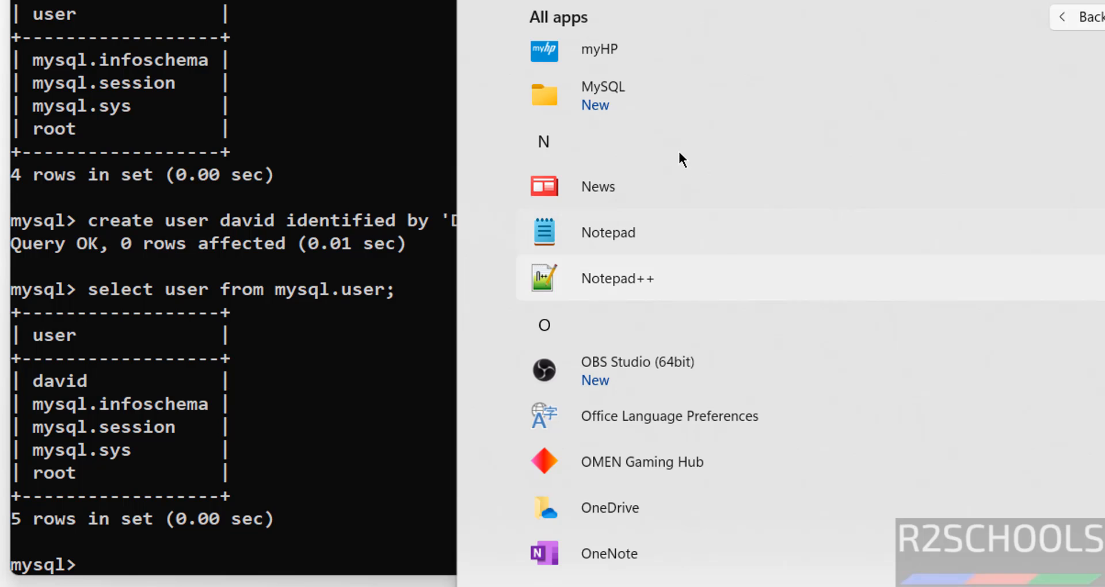
- Switch to MySQL Workbench 8.0 CE and start setting up a new MySQL connection
left_click(695, 100)
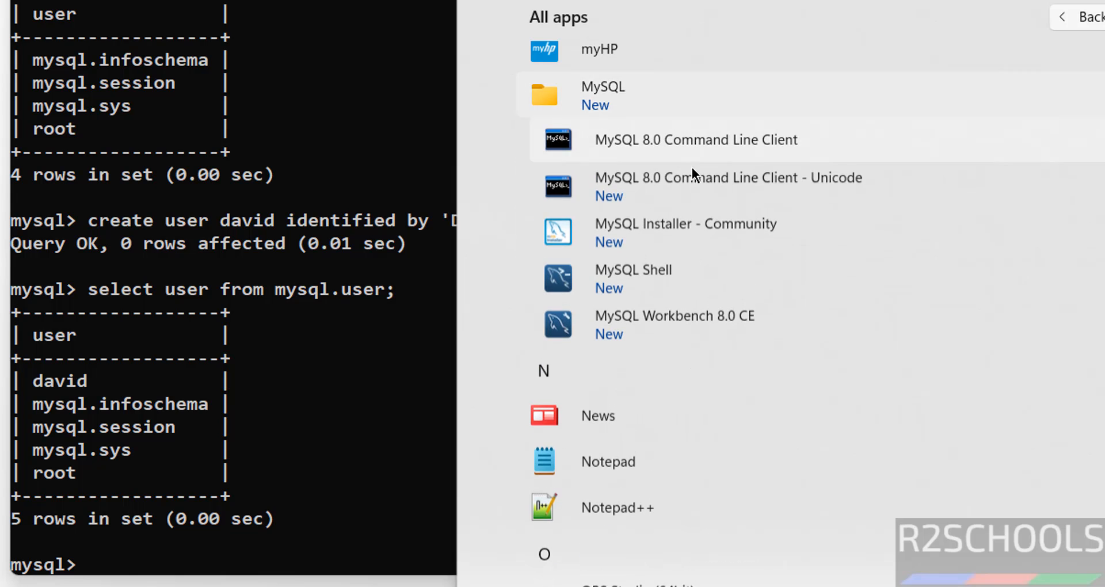
left_click(684, 323)
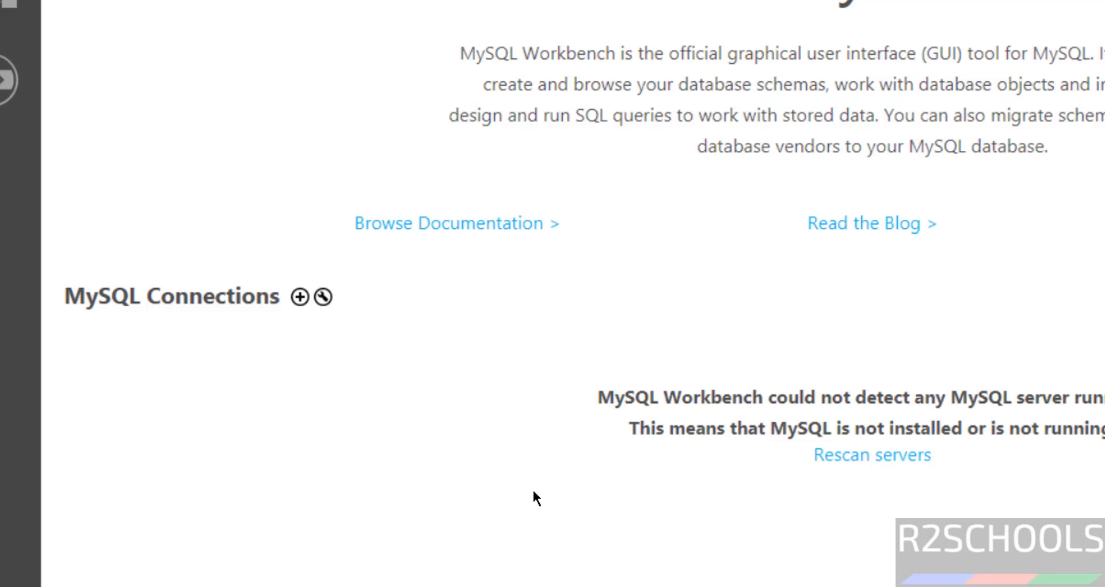
left_click(299, 296)
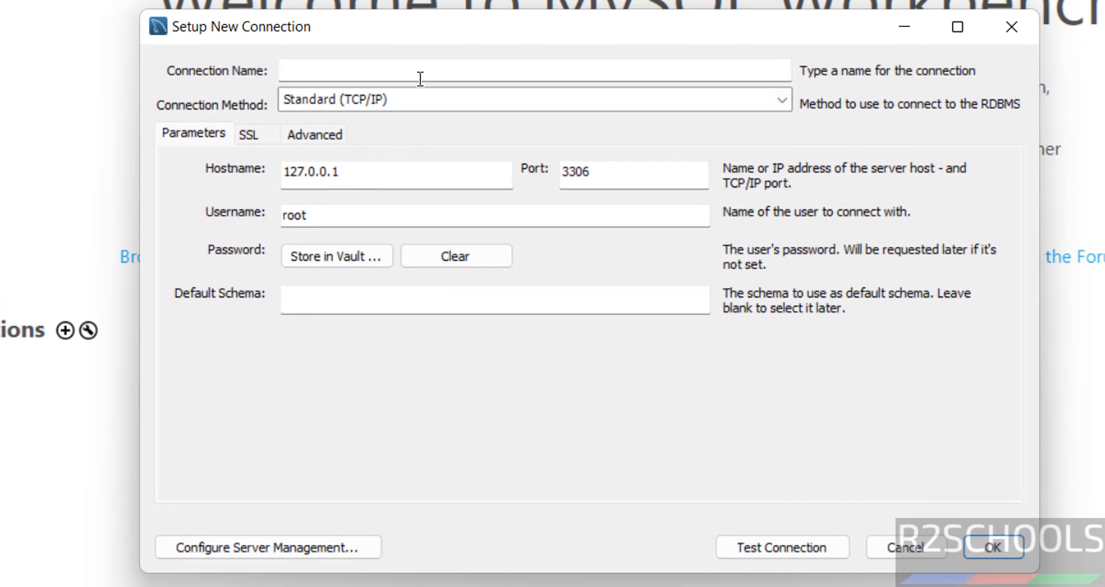
- Name the connection mysql8043, keeping hostname 127.0.0.1, port 3306 and username root
left_click(420, 79)
type("mysql")
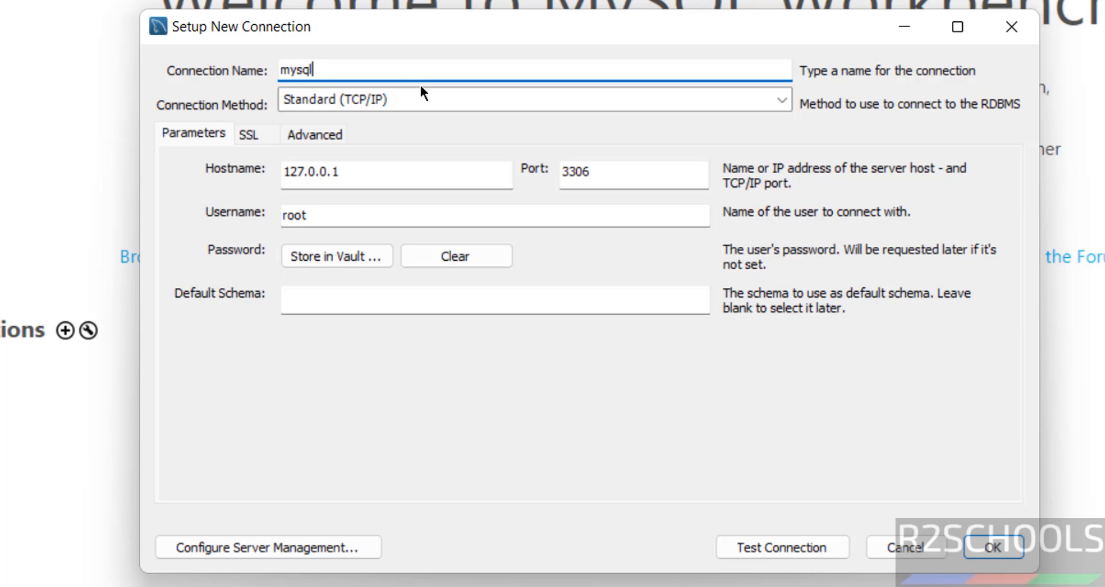
type("8043")
left_click_drag(347, 173, 248, 173)
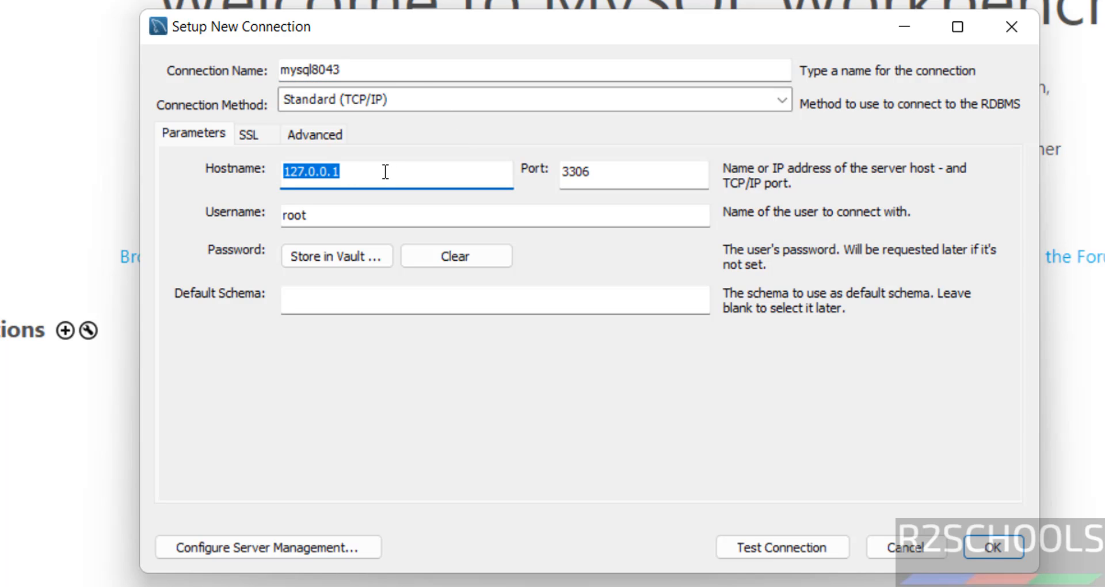
key("Tab")
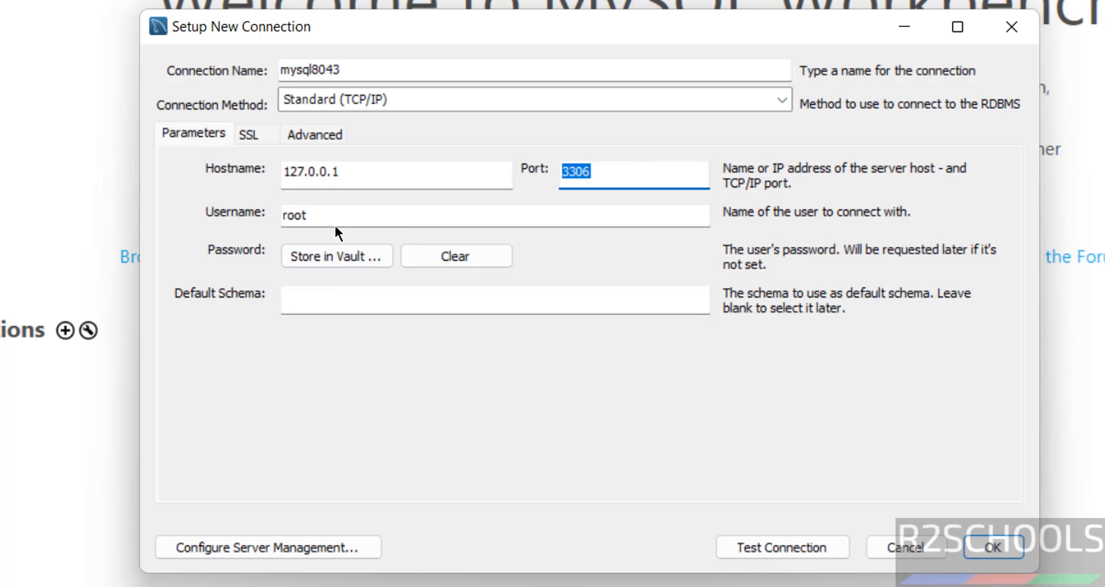
key("Tab")
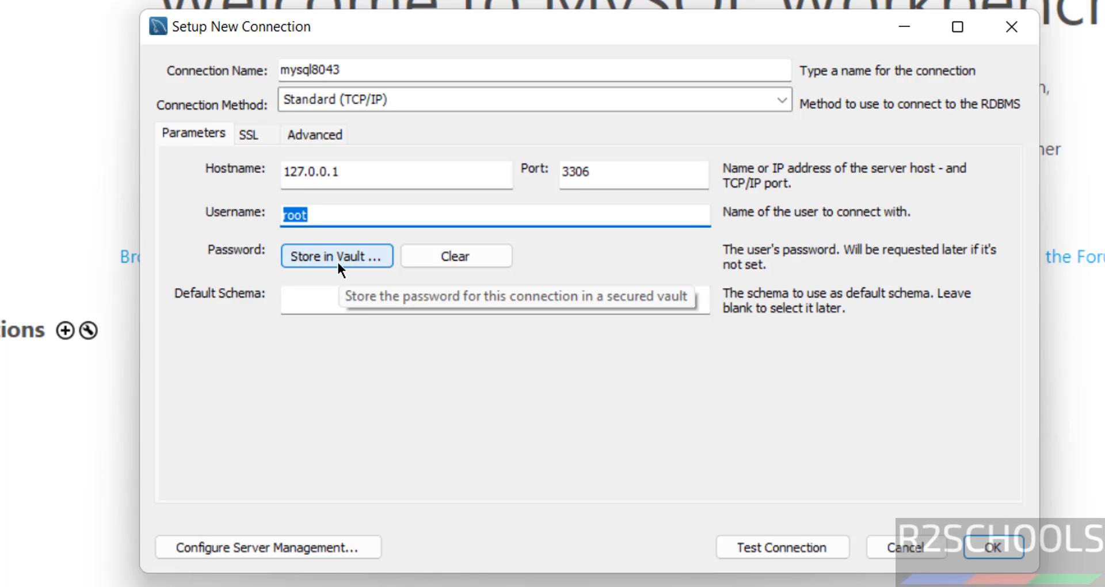
- Store the root account's password in the vault for this connection
left_click(337, 260)
type("*********")
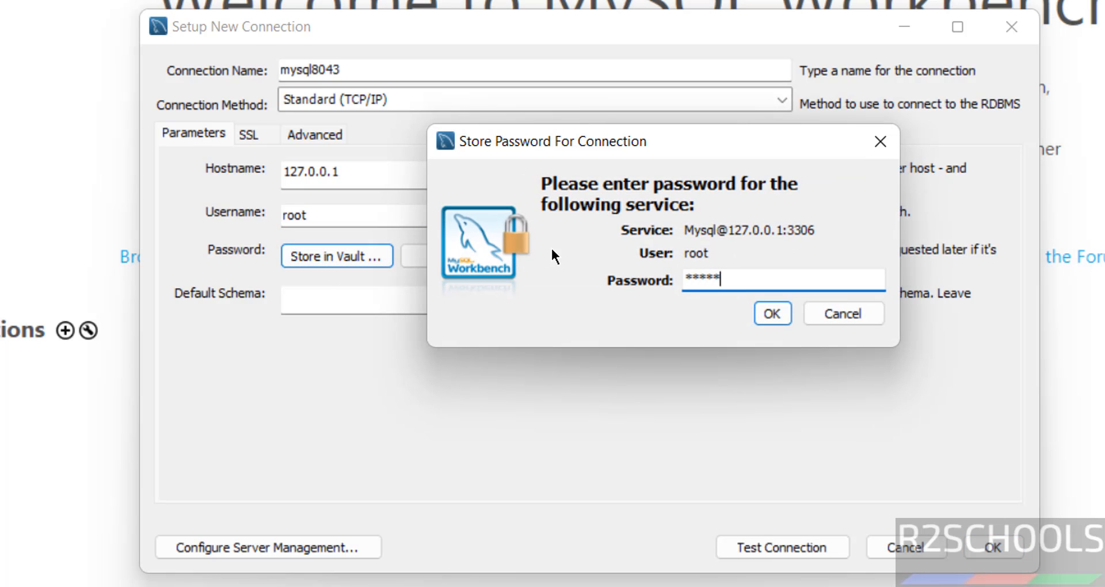
left_click(777, 321)
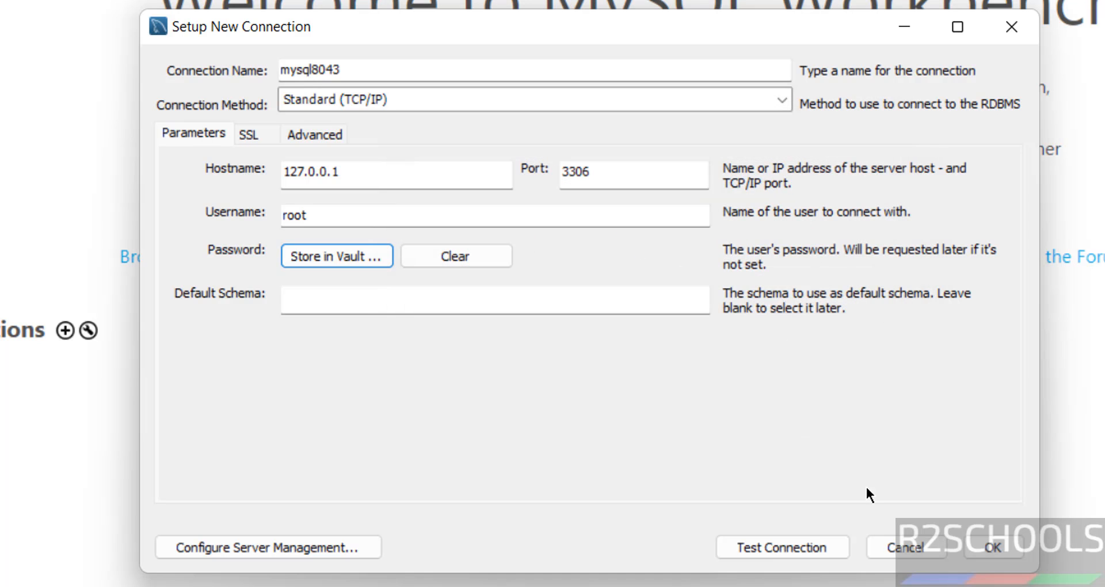
- Test the mysql8043 connection and save it
left_click(797, 551)
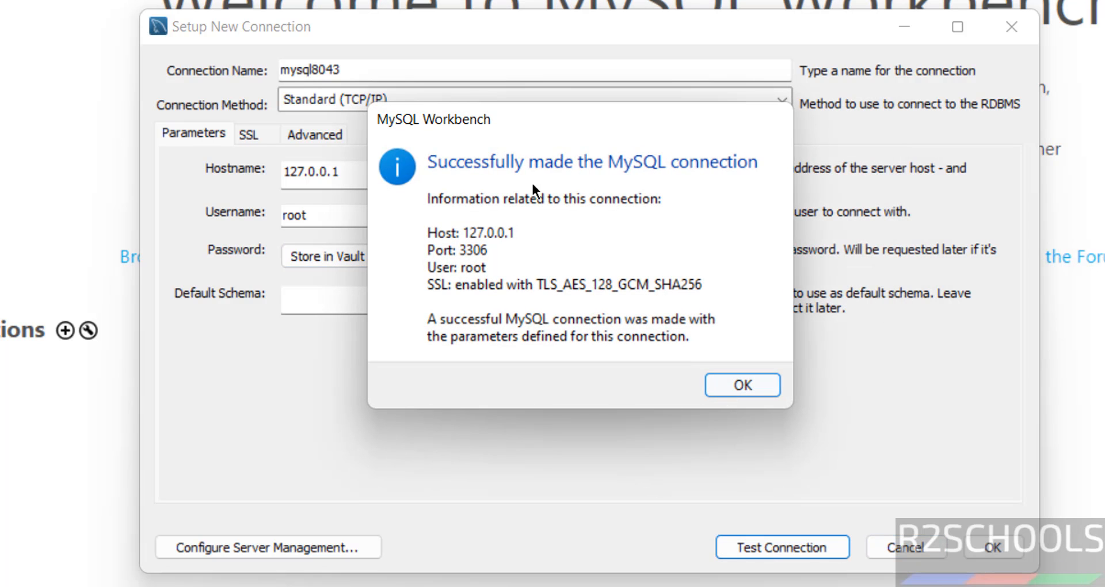
left_click(742, 385)
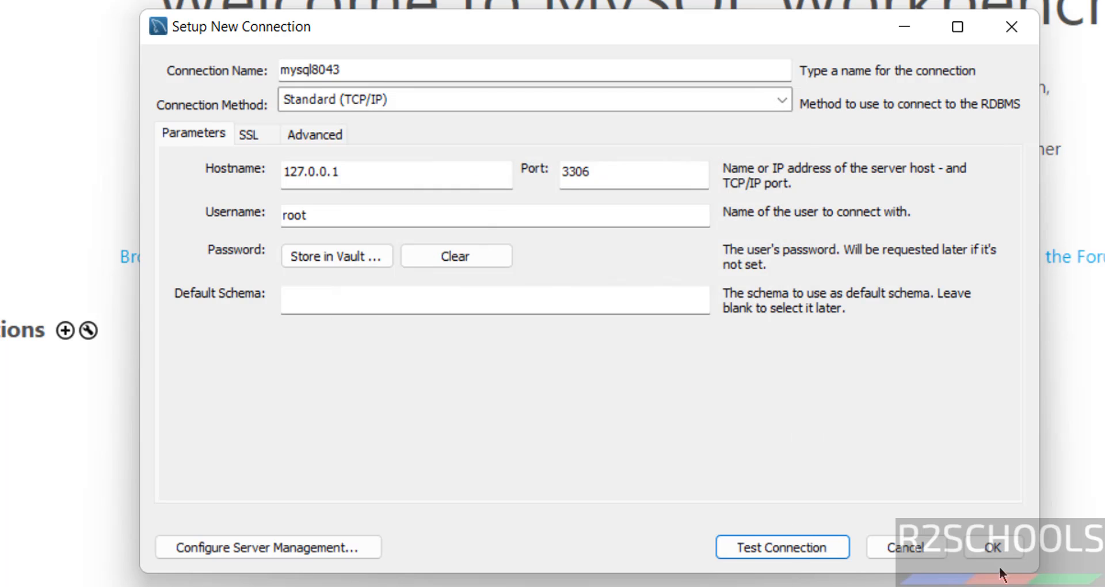
left_click(993, 547)
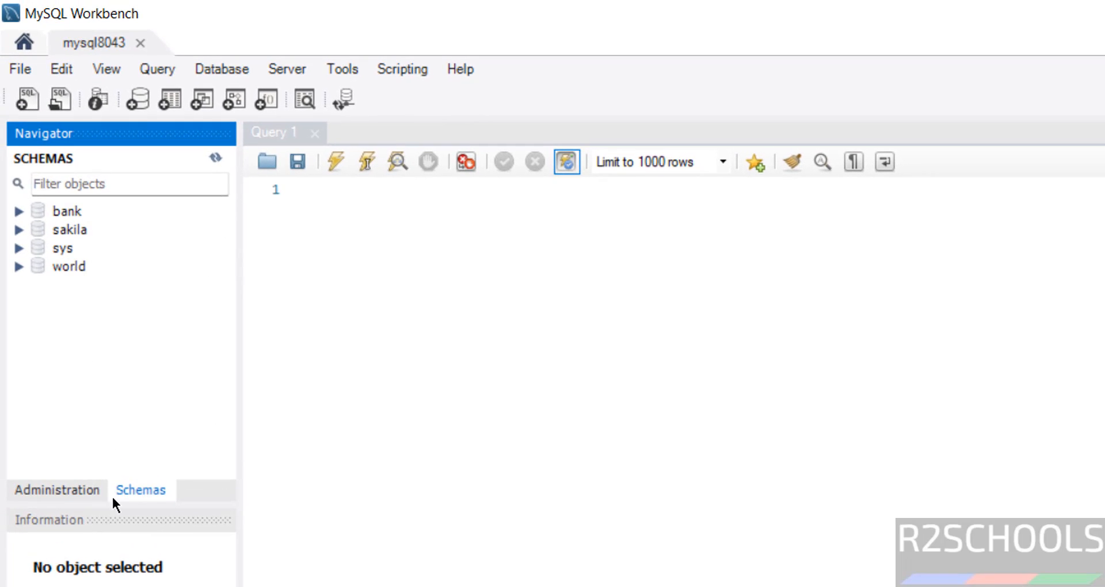
- Look at the server administration options in the navigator and return to the schema list
left_click(72, 492)
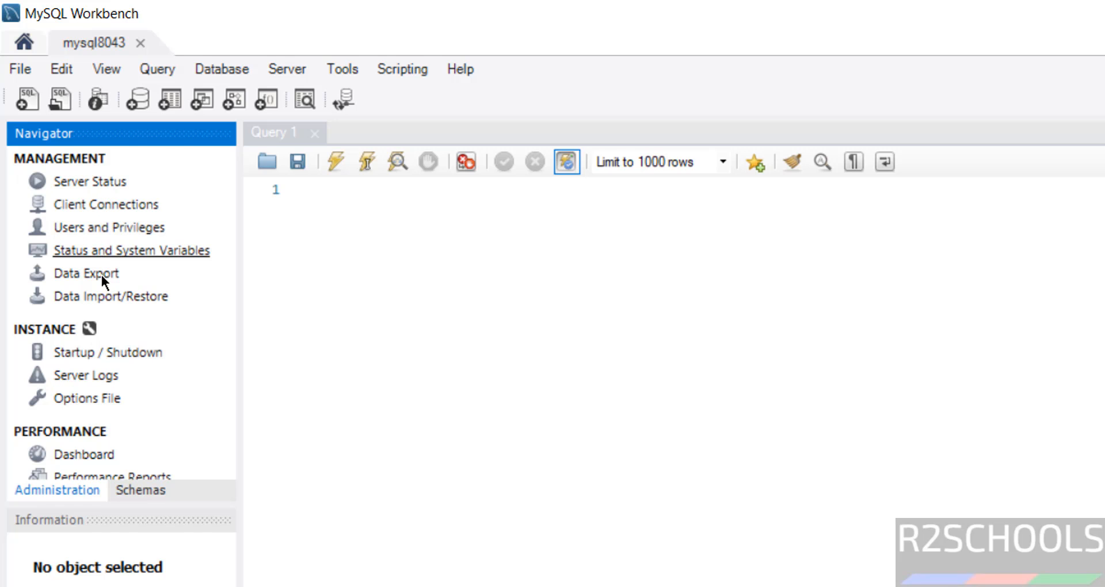
left_click(137, 496)
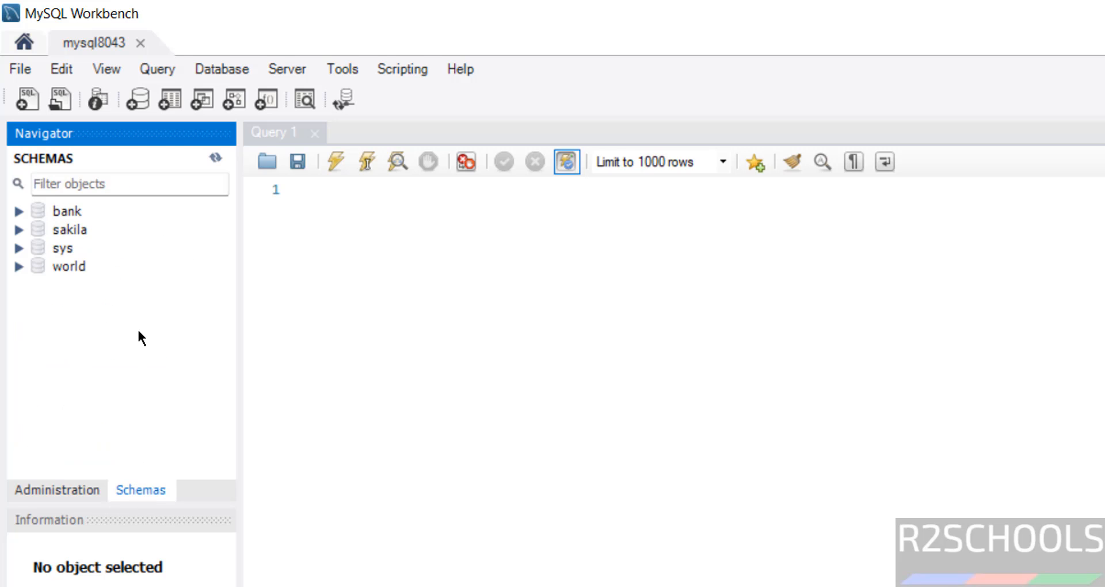
- Write use bank; as the first statement in the Query 1 editor
left_click(348, 226)
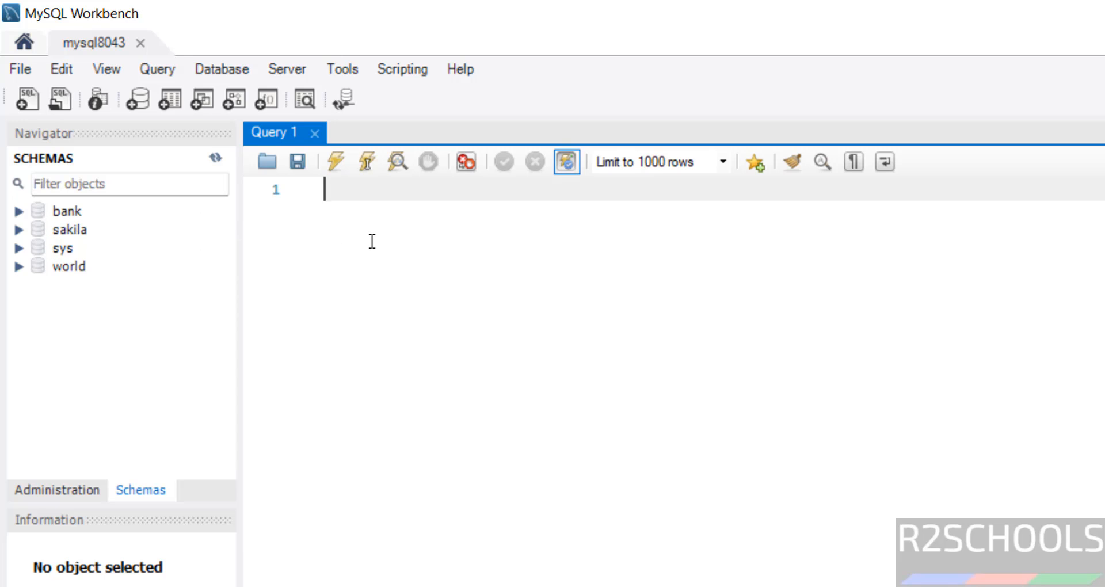
type("use bank;")
key("Return")
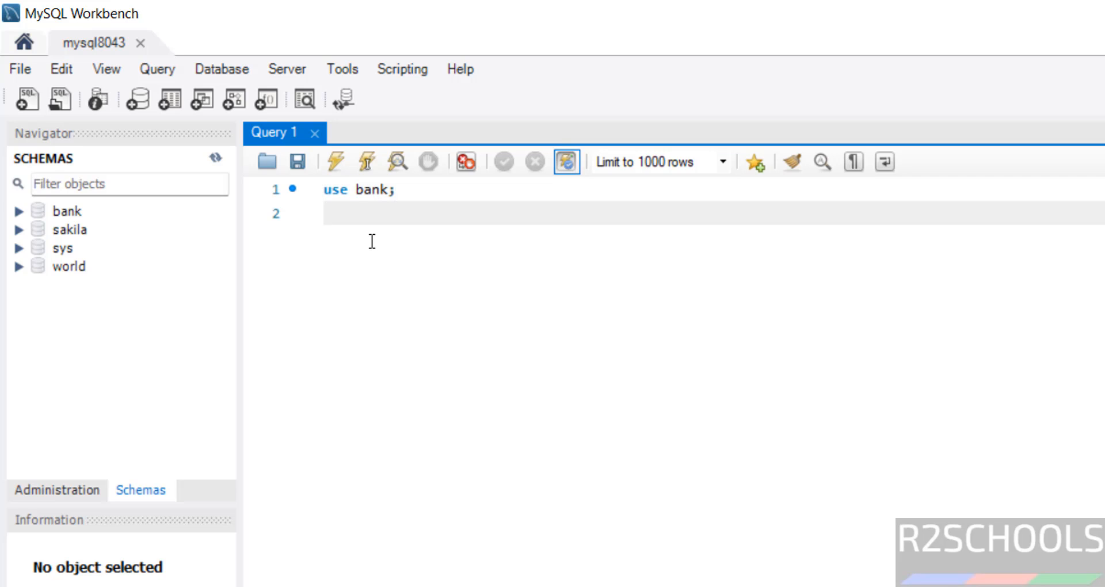
- Add select * from customer; below the use bank; statement and execute both statements
type("select * from my")
key("BackSpace")
key("BackSpace")
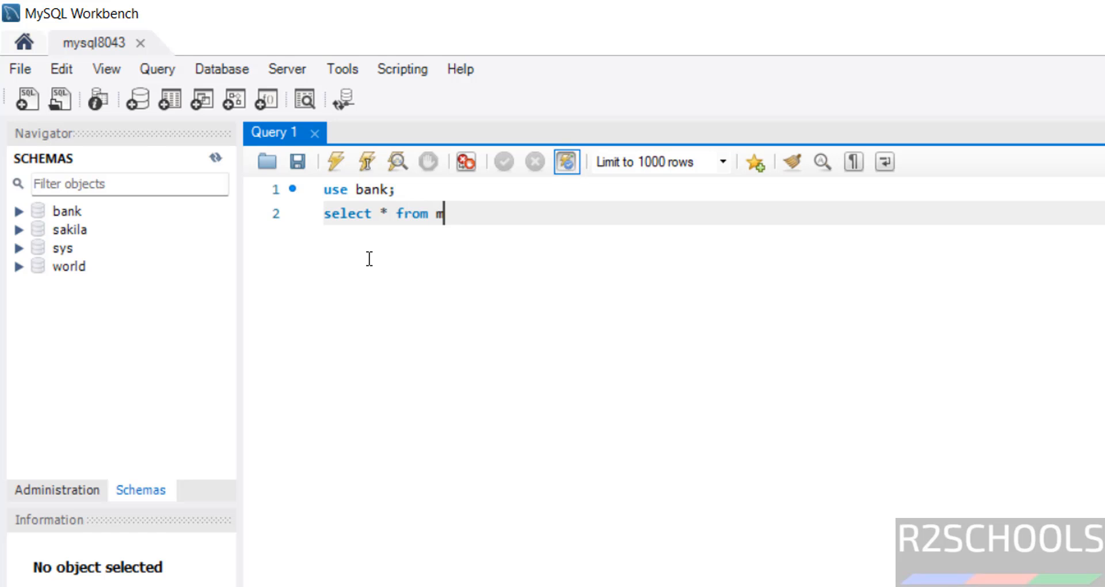
type("cuwstomer")
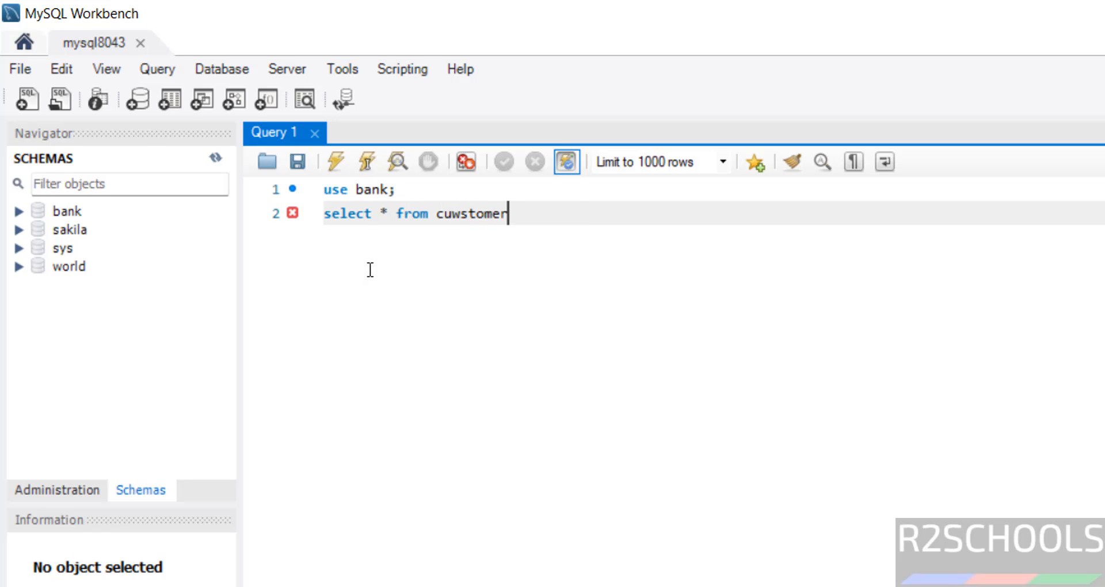
key("BackSpace")
key("BackSpace")
key("BackSpace")
key("BackSpace")
key("BackSpace")
key("BackSpace")
type("s")
key("BackSpace")
key("BackSpace")
type("s")
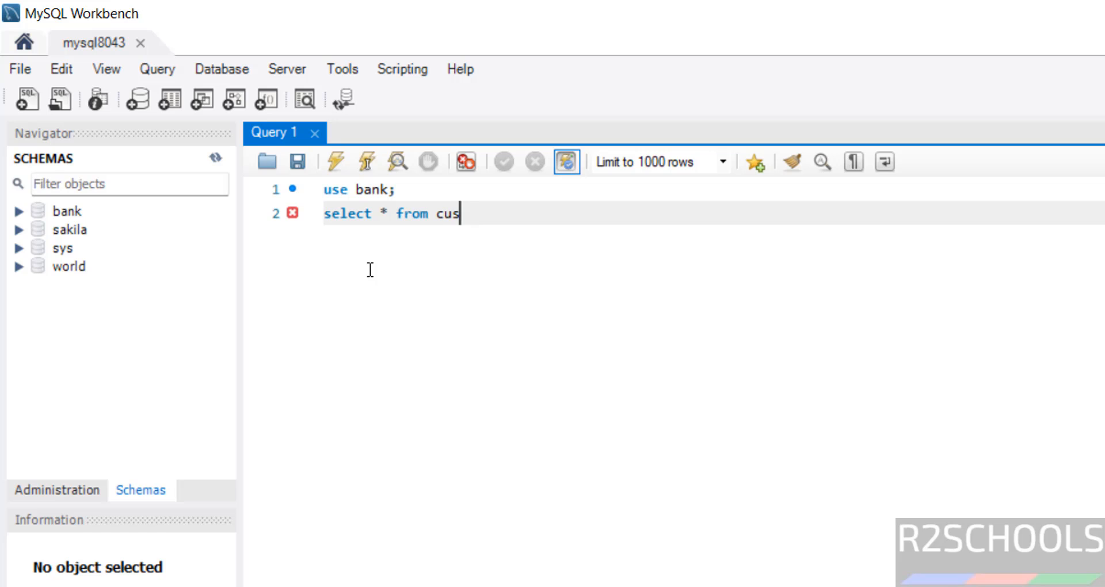
type("tomer;")
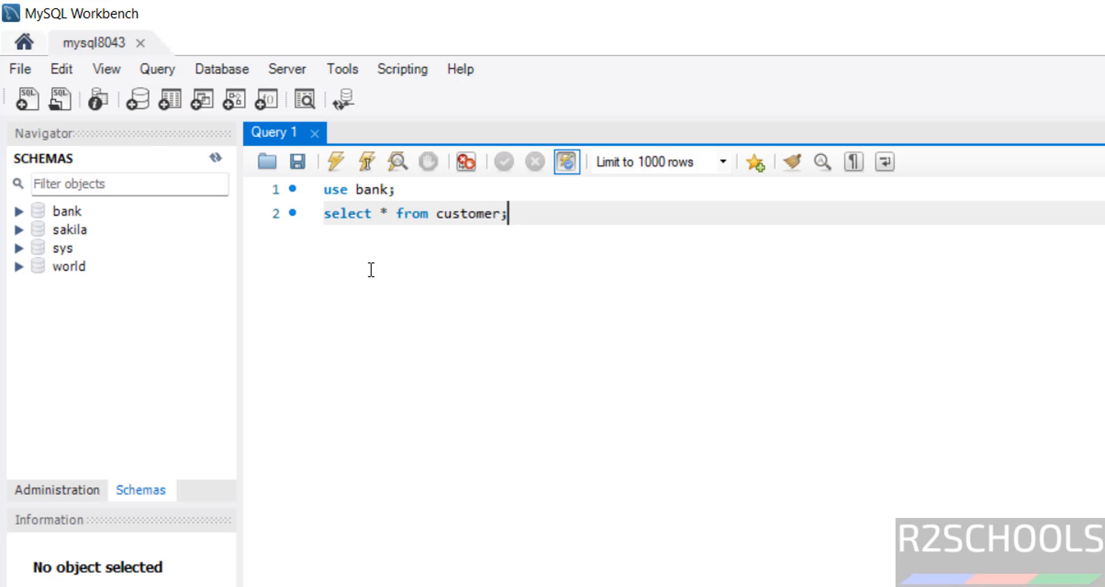
left_click_drag(641, 229, 306, 187)
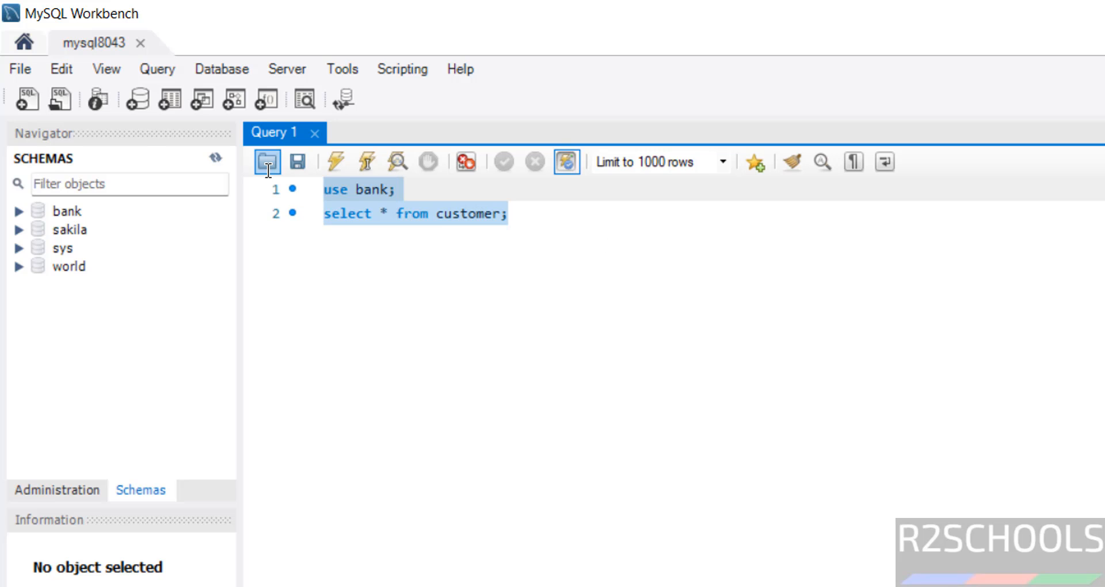
left_click(336, 162)
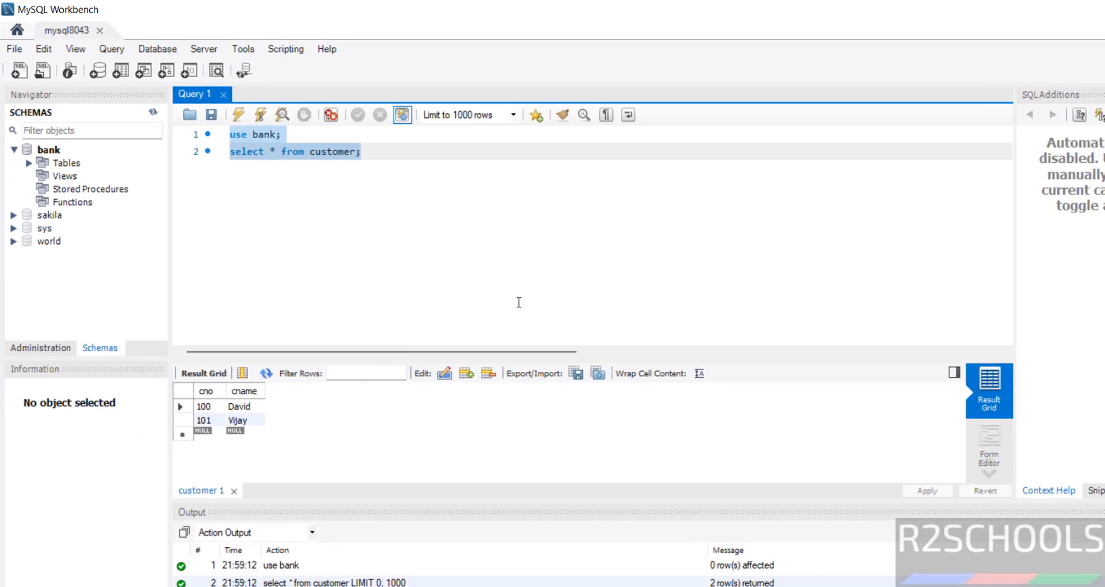
- Open the Windows Services console by running services.msc
key("super+r")
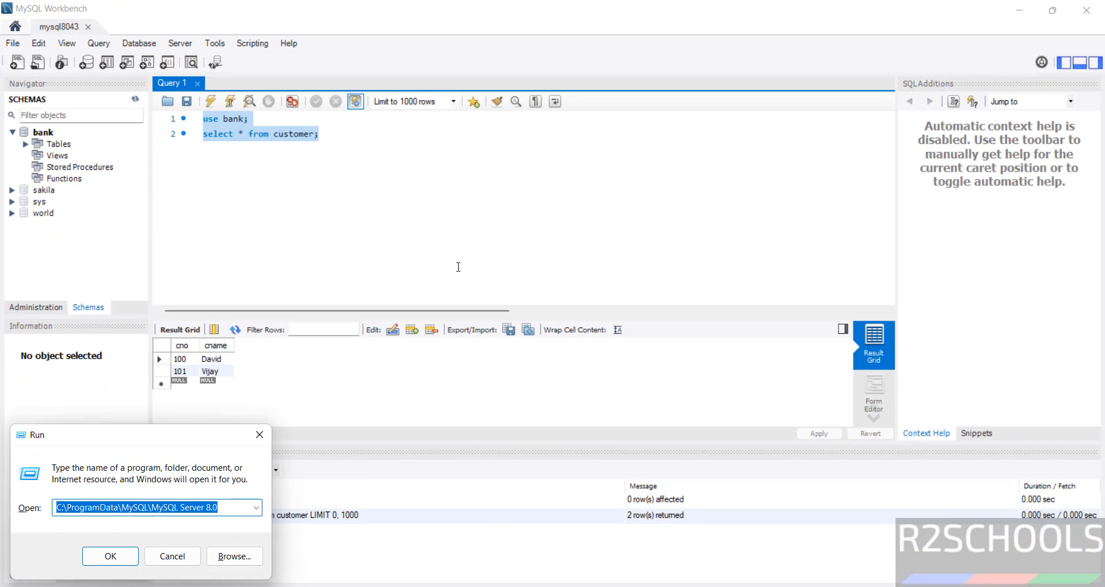
type("services")
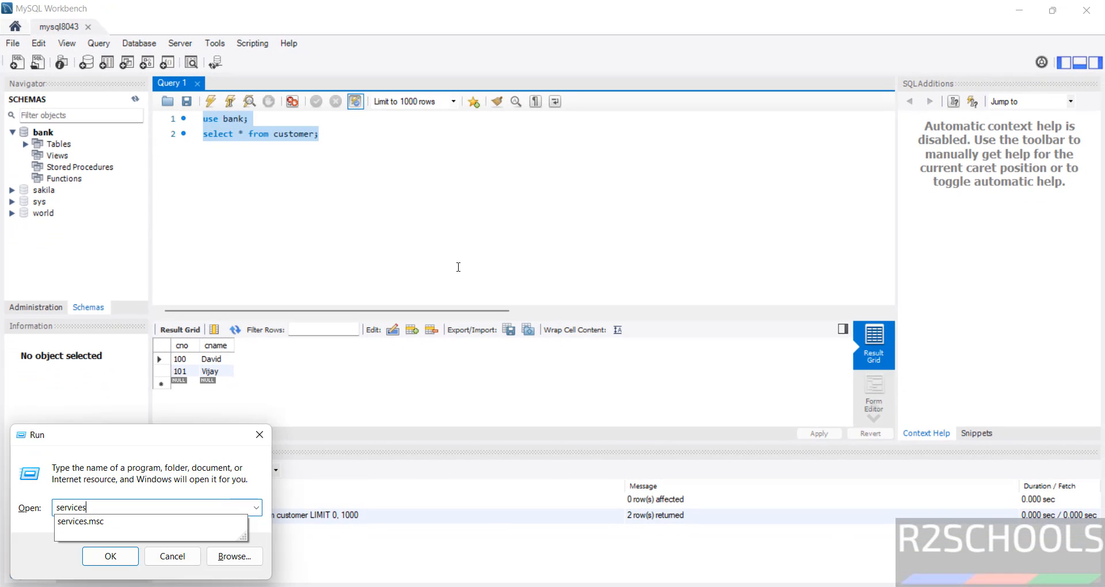
type(".msc")
key("Return")
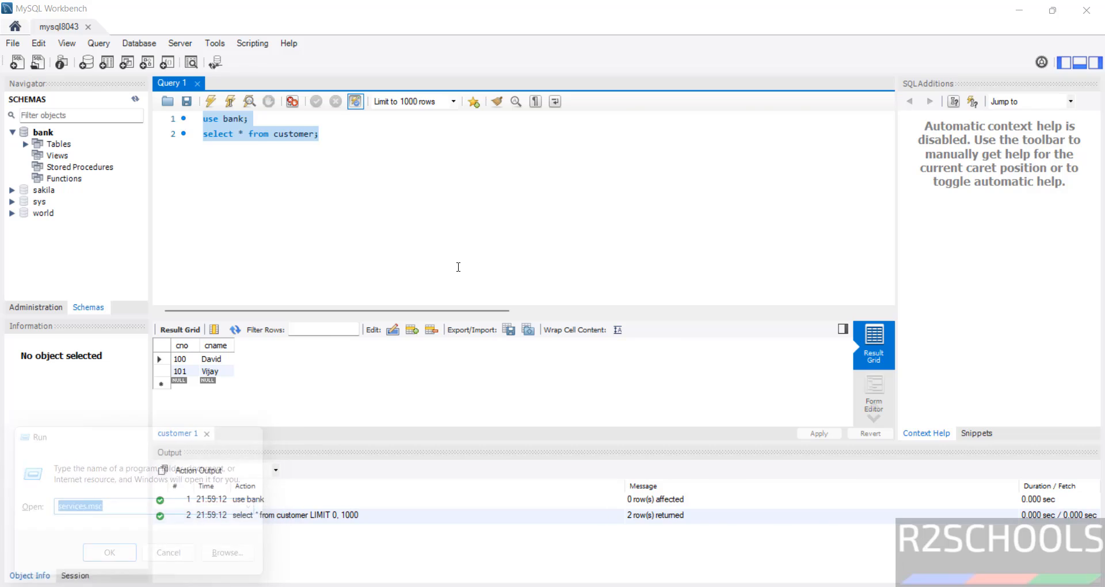
- Find the MySQL8043 service in the services list and look at its available control actions without applying any
left_click(311, 235)
key("m")
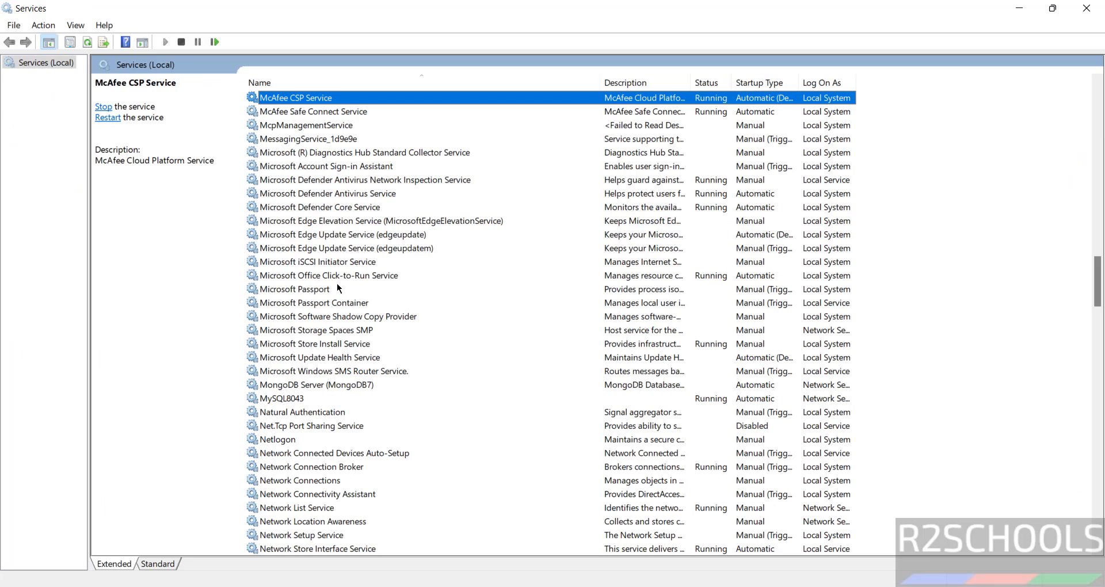
scroll(339, 289, "down", 6)
left_click(262, 155)
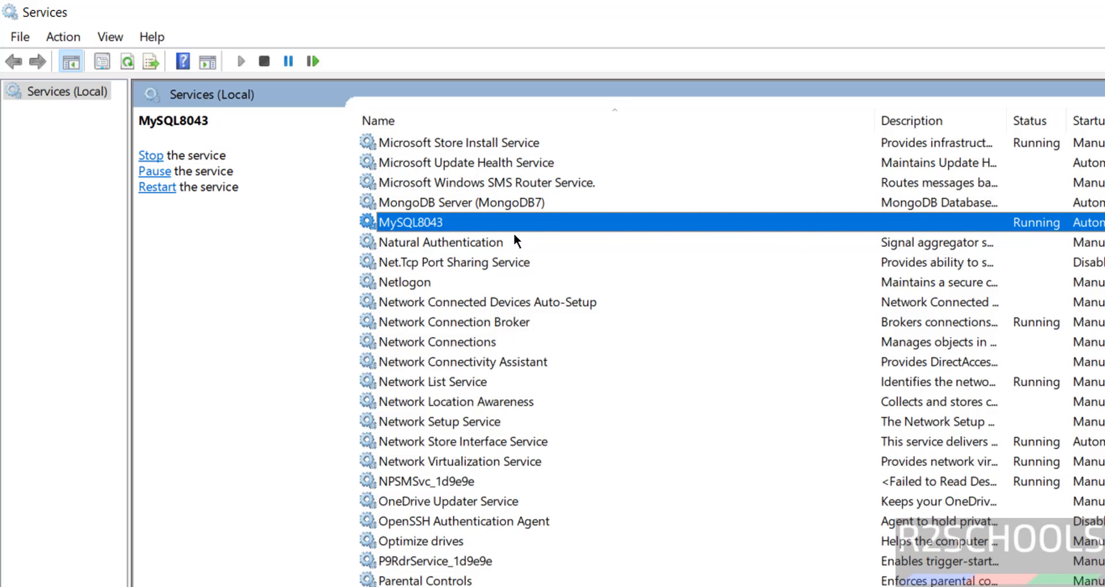
right_click(419, 224)
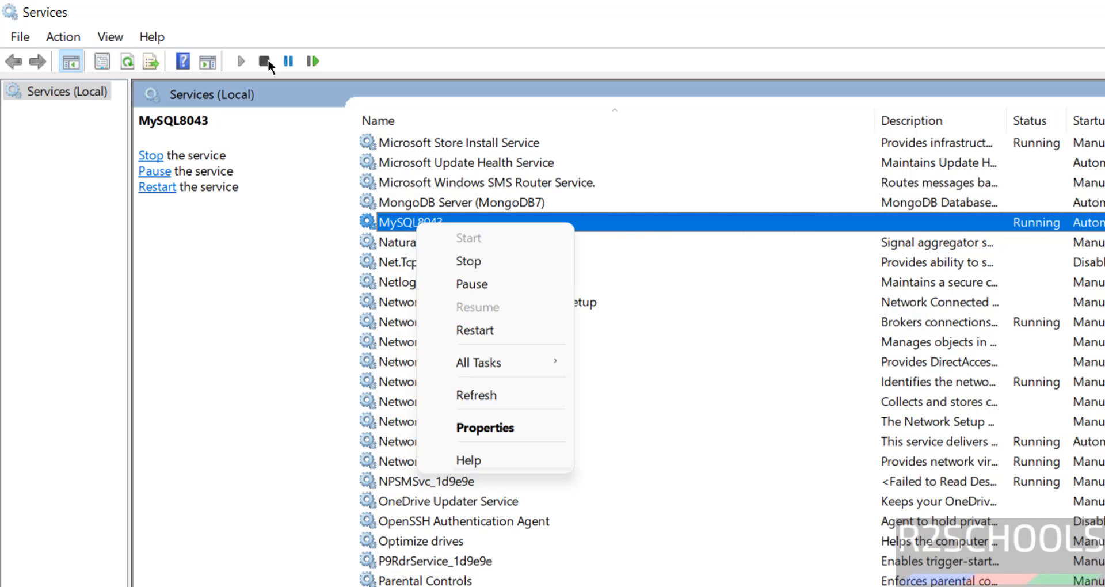
left_click(529, 60)
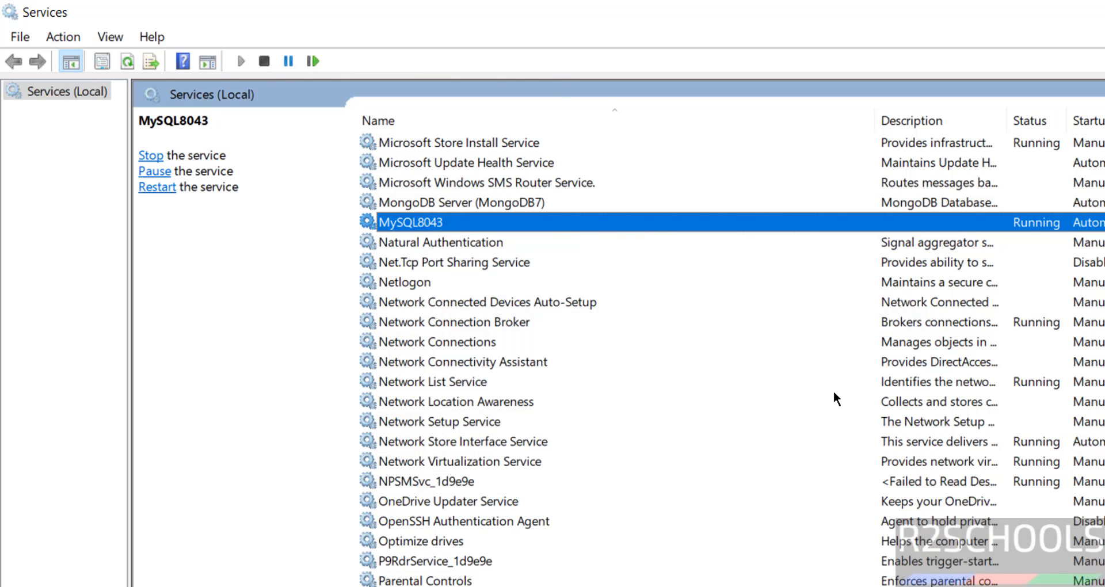
- Switch to the MySQL 8.0 Command Line Client window
key("alt+Tab")
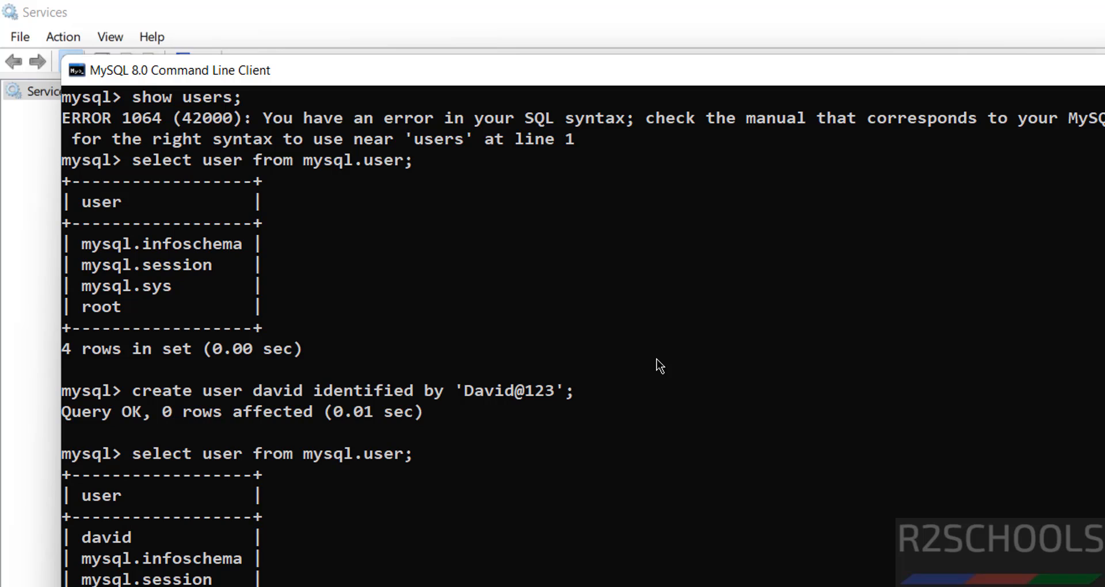